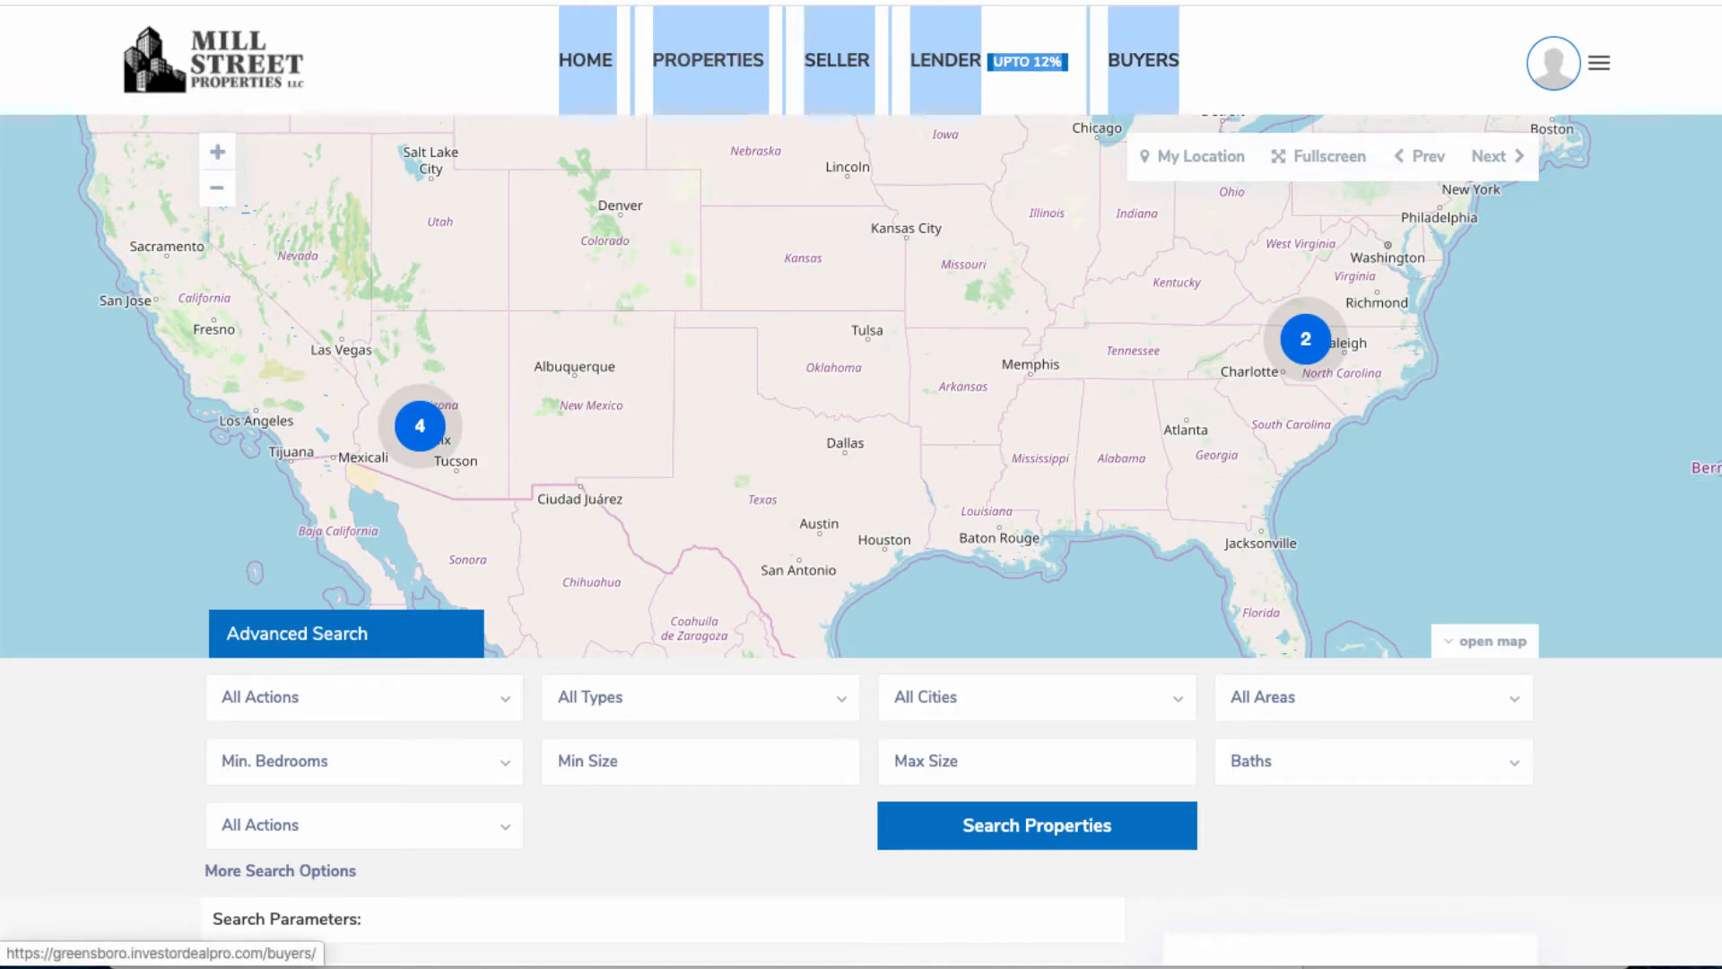
Look over the public website's home page, from the navigation bar and map down to the property listings.
scroll(861, 538, down, 10)
scroll(861, 538, down, 10)
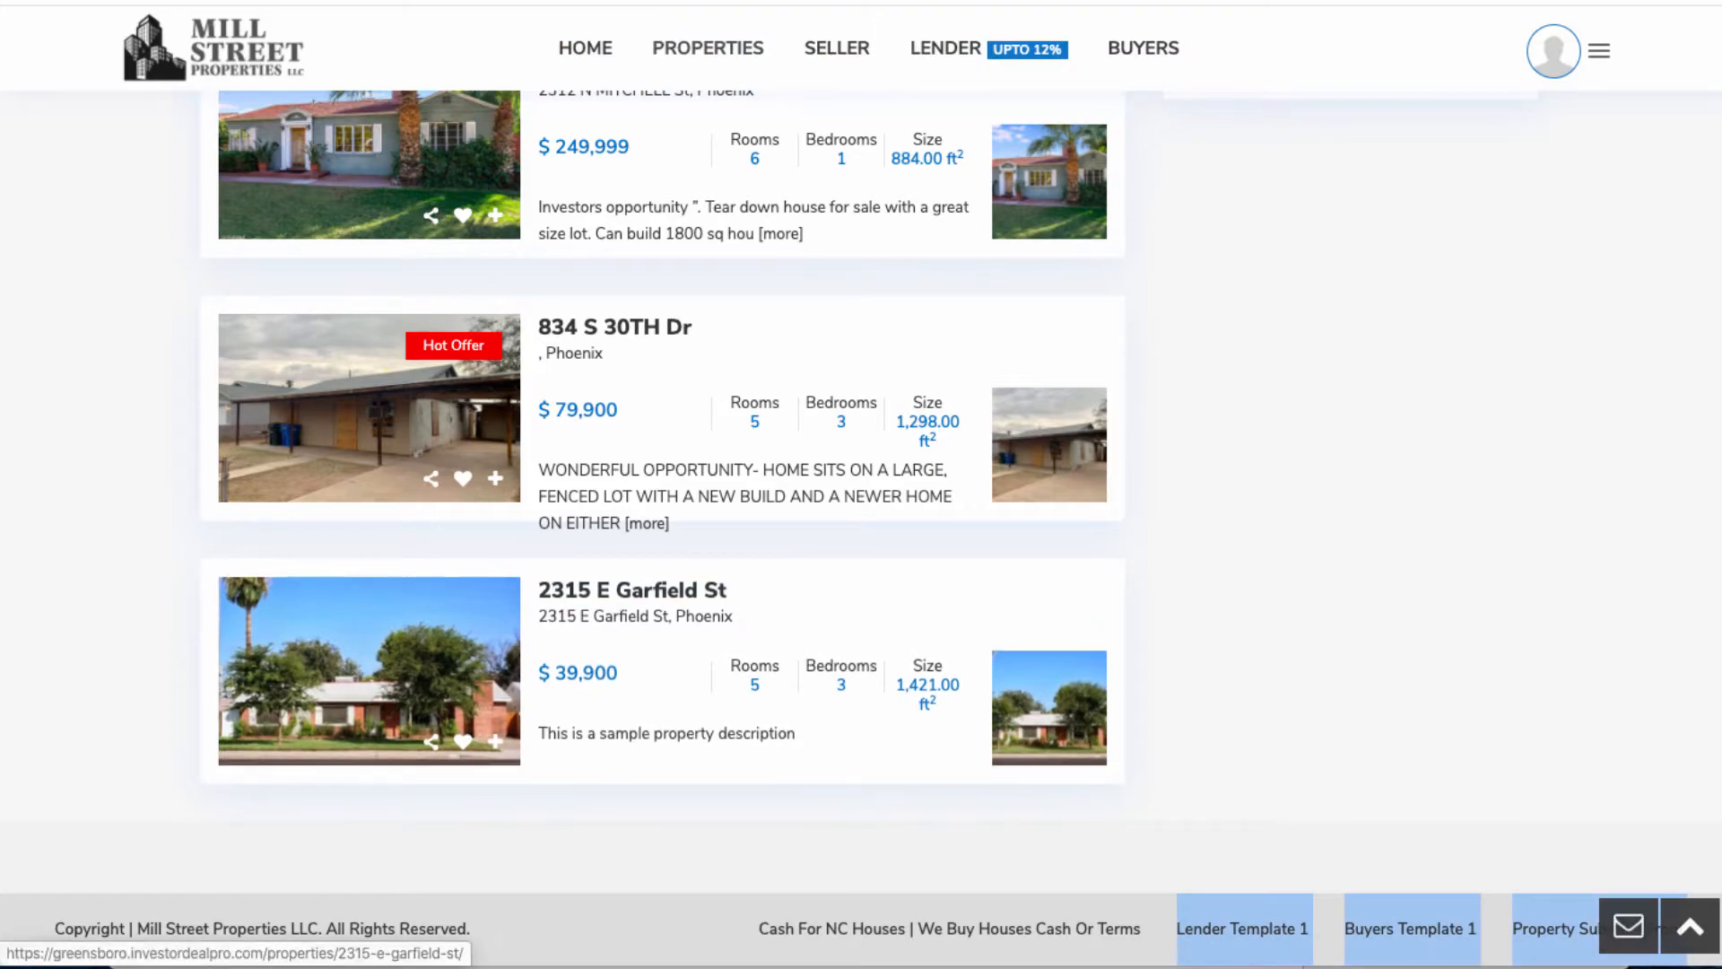
scroll(861, 538, up, 20)
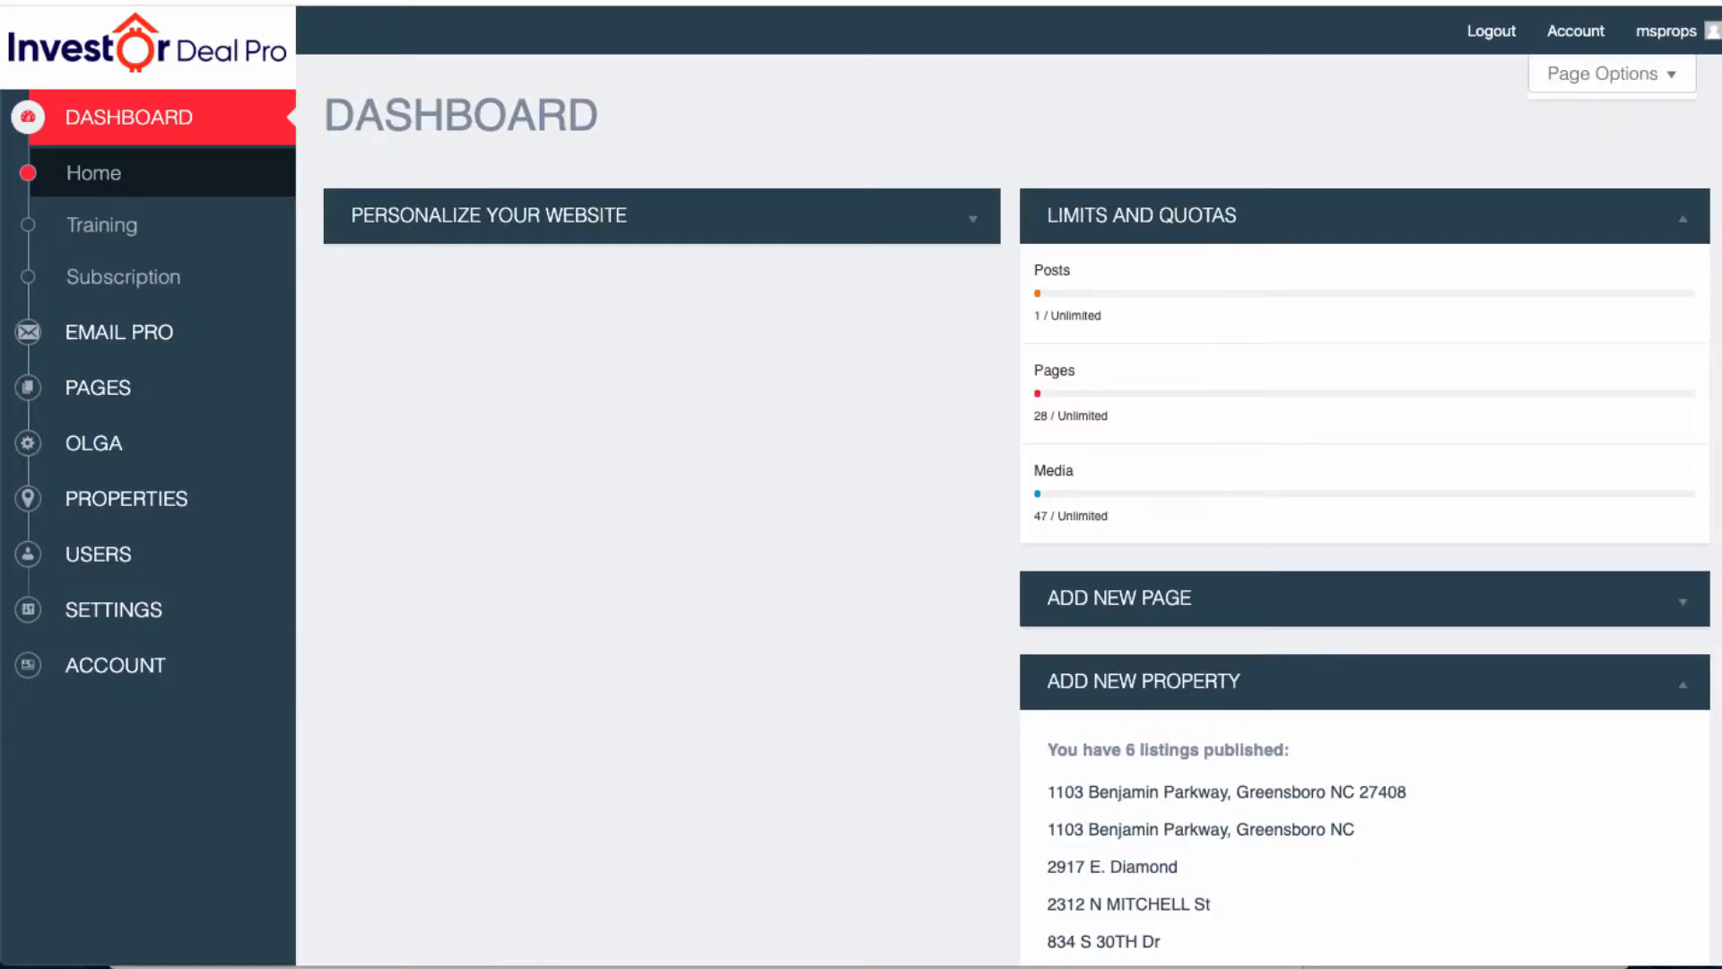
Open the menu management page for the site's Top Bar Menu and bring its menu items into view.
mouse_move(98, 387)
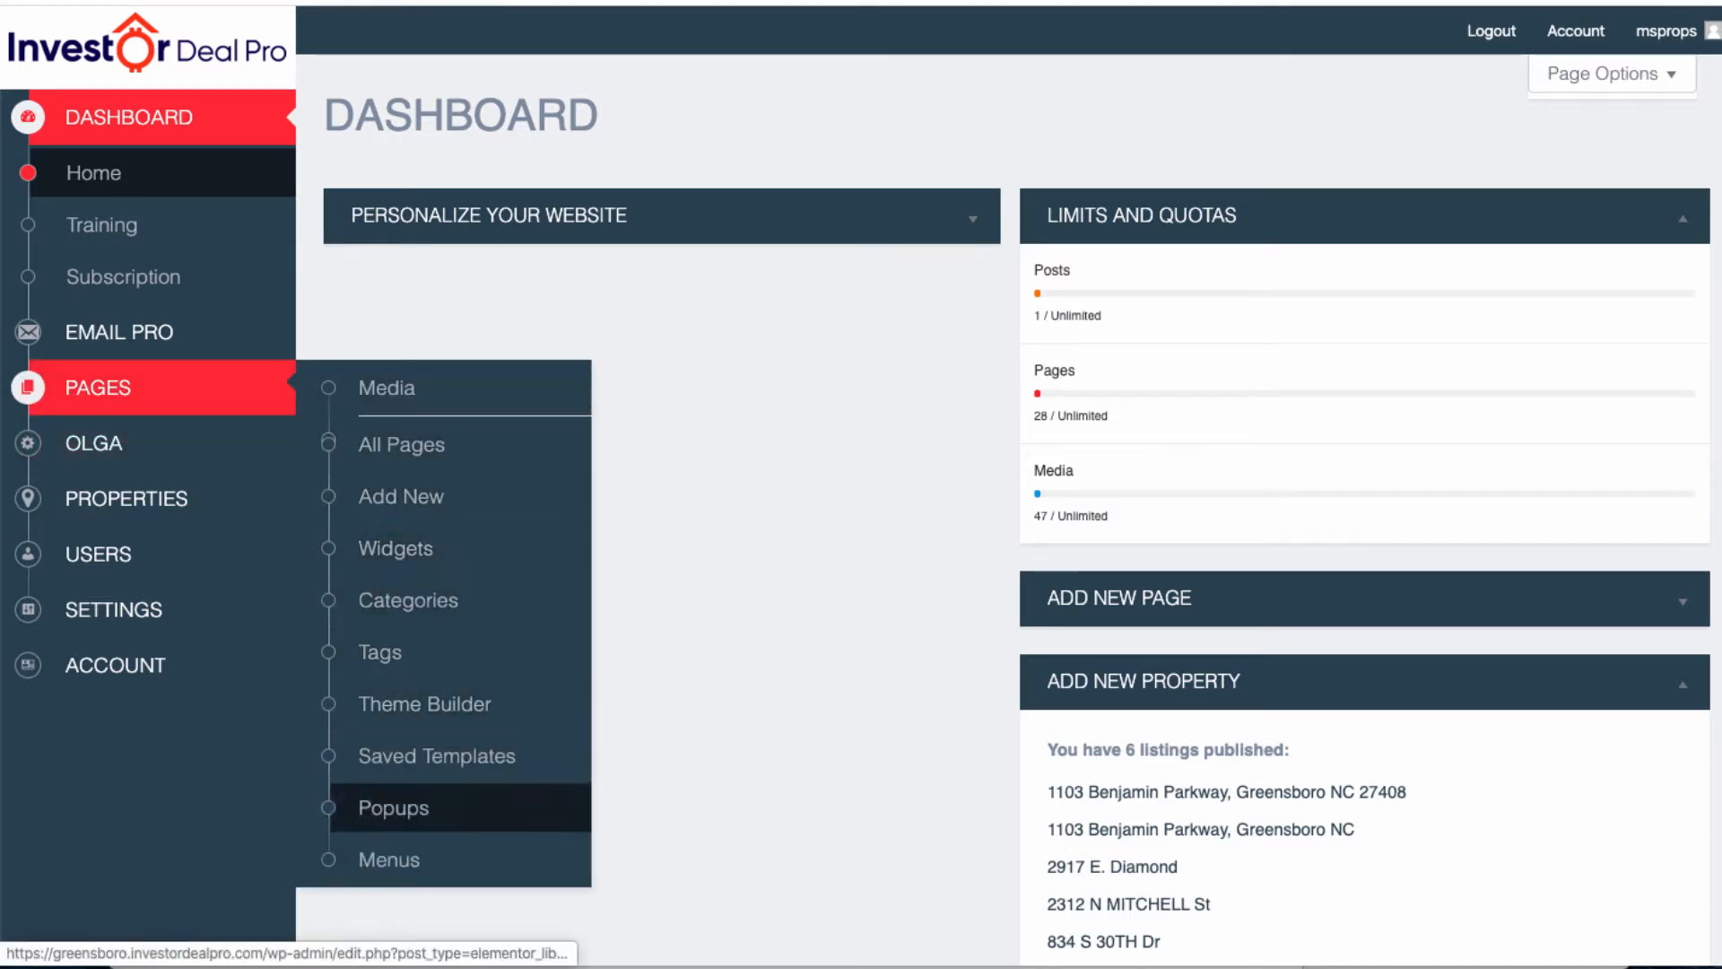
click(390, 859)
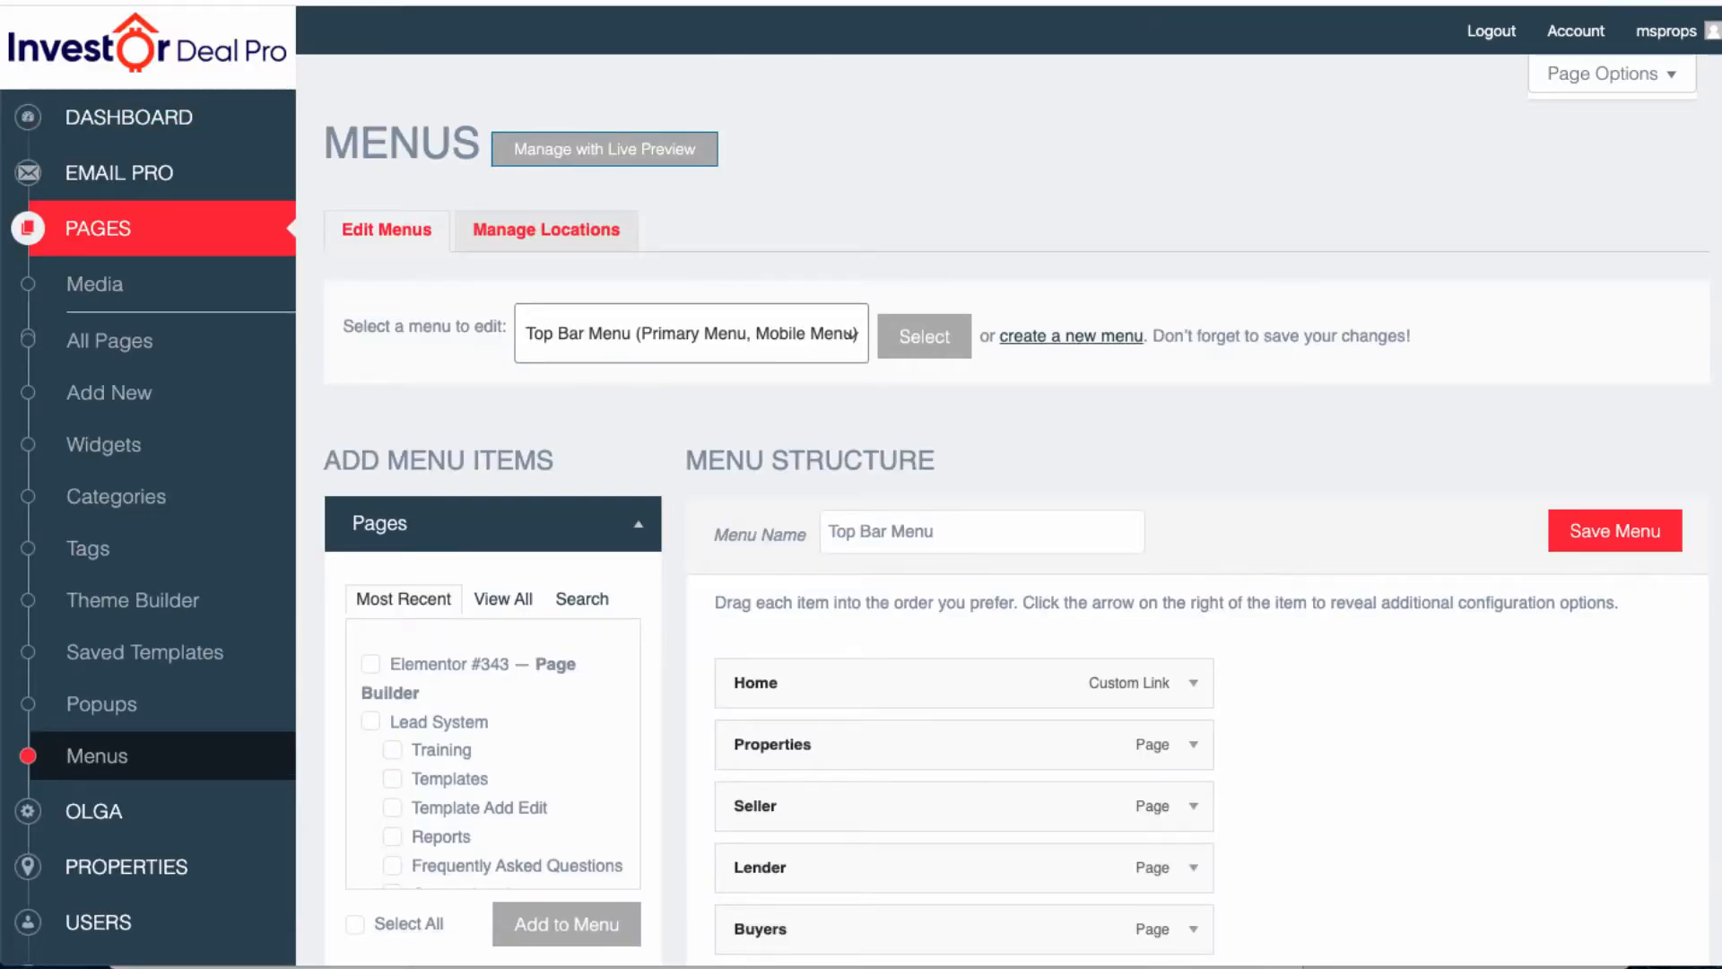
scroll(1038, 709, down, 5)
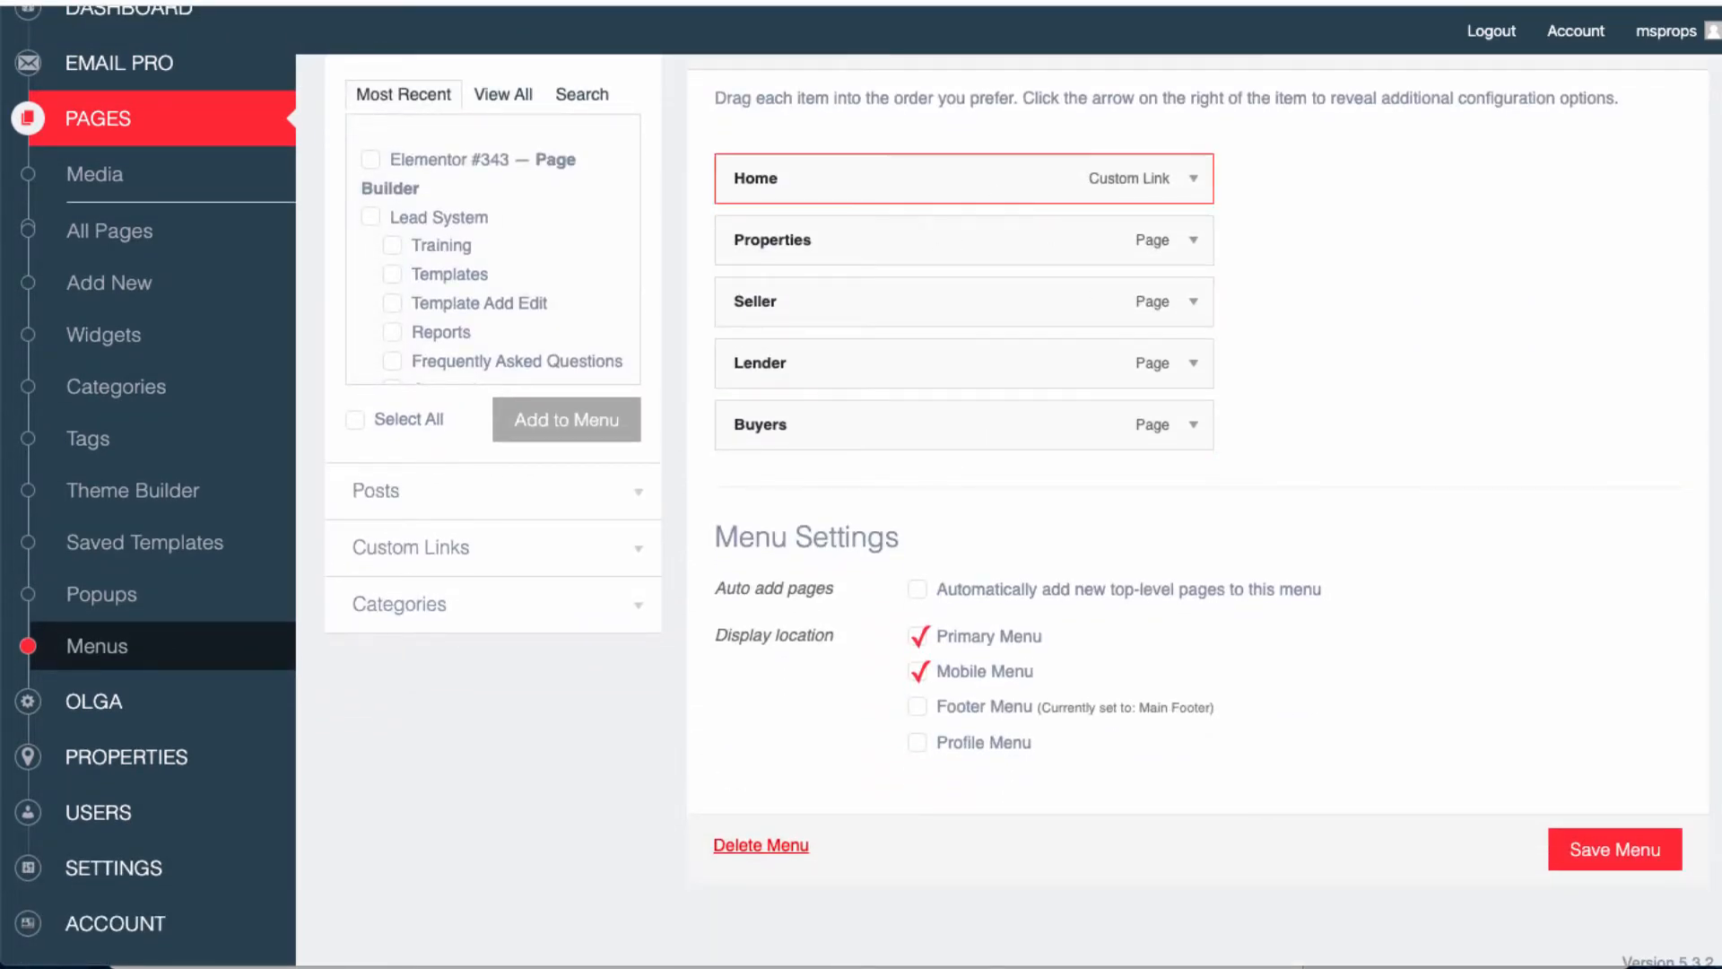
click(1193, 177)
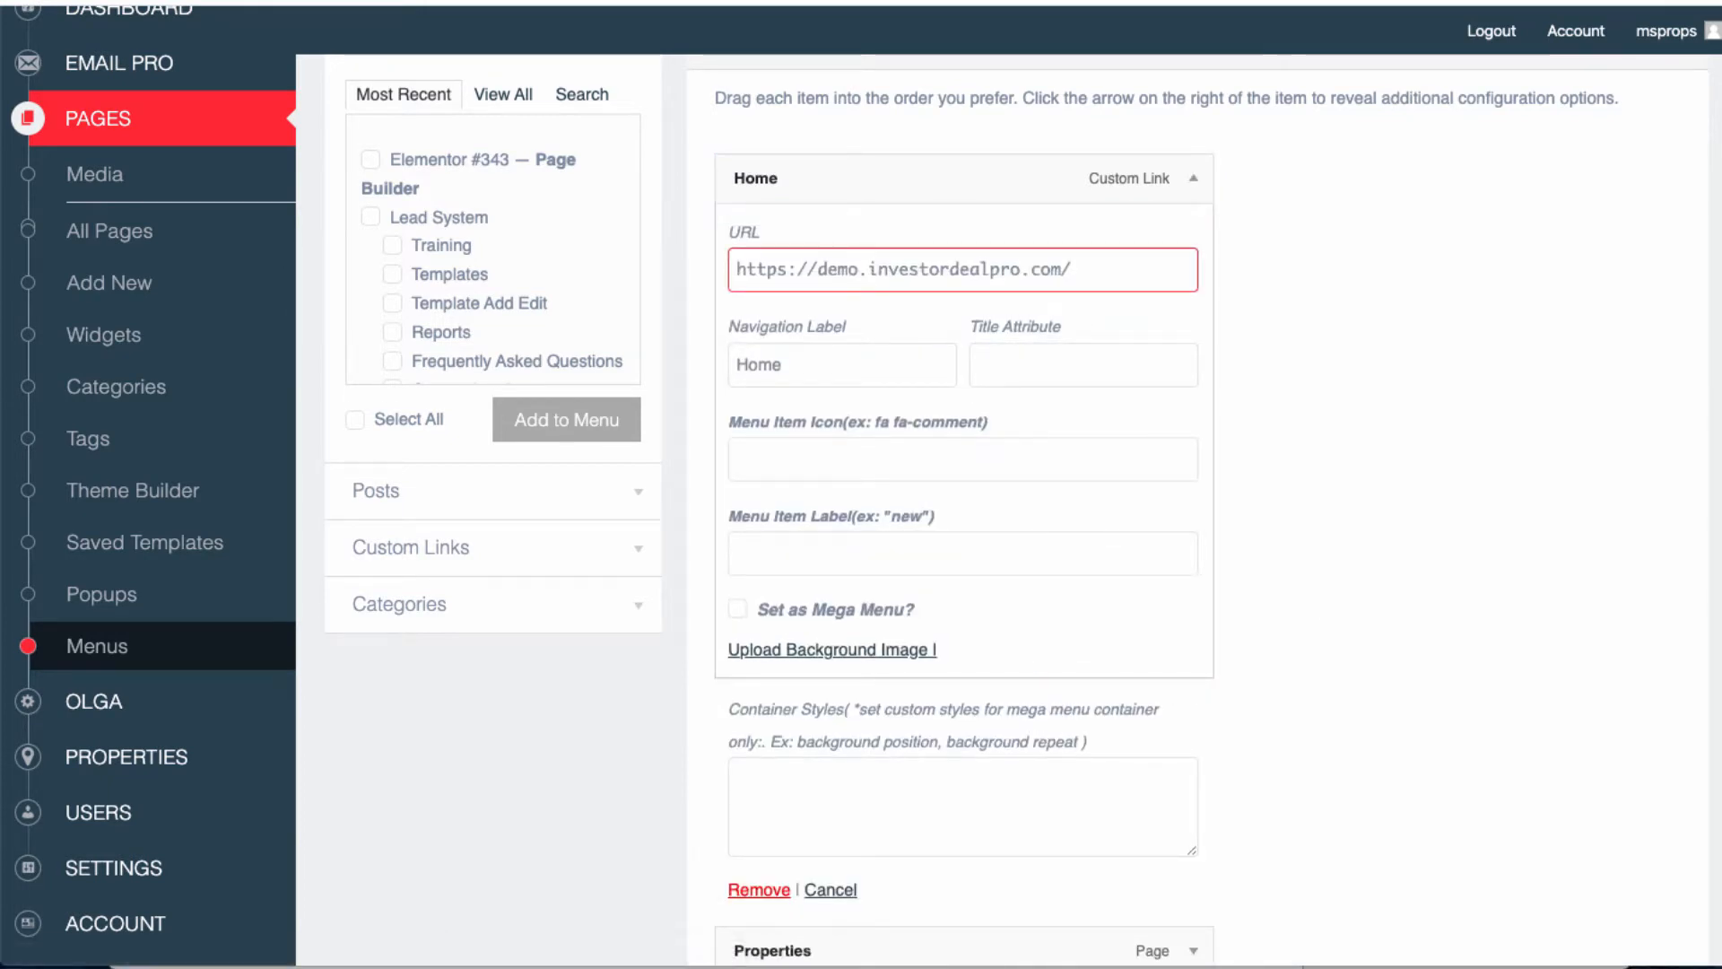
key(shift+Left)
key(shift+Left)
key(shift+Left)
key(shift+Left)
key(shift+Left)
key(shift+Left)
key(shift+Left)
key(shift+Left)
key(shift+Left)
key(shift+Left)
key(shift+Left)
key(shift+Left)
key(shift+Left)
key(shift+Left)
key(shift+Left)
key(shift+Left)
key(shift+Left)
key(shift+Left)
key(shift+Left)
key(shift+Left)
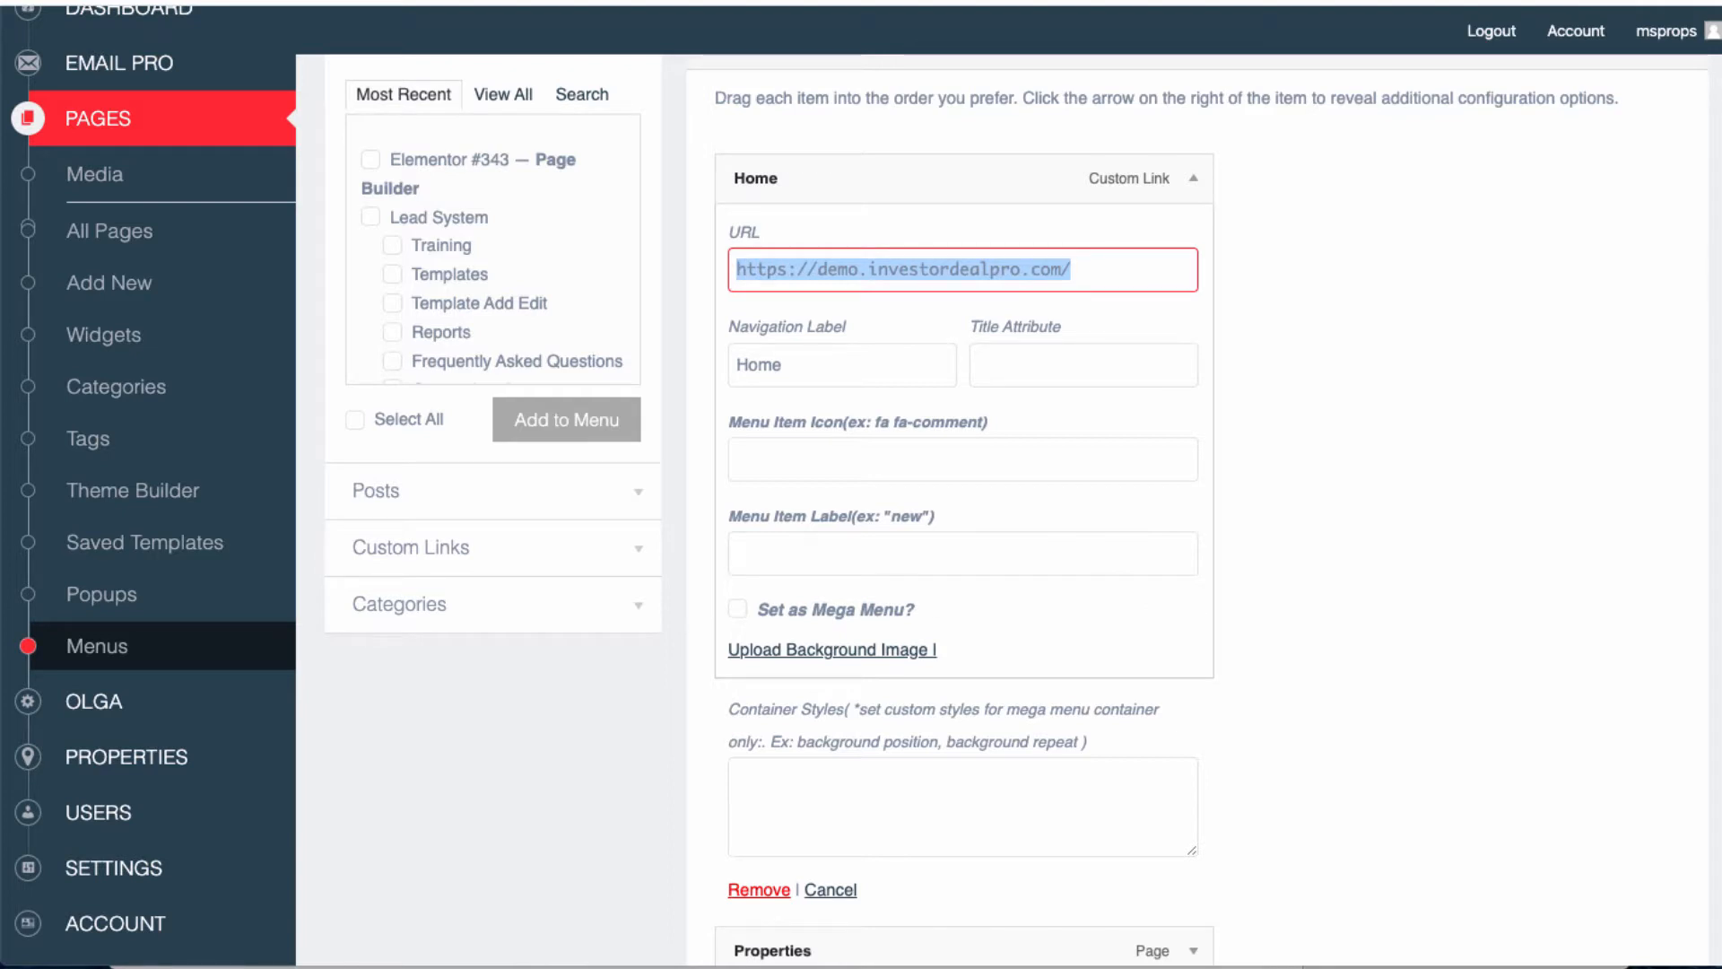
click(730, 1)
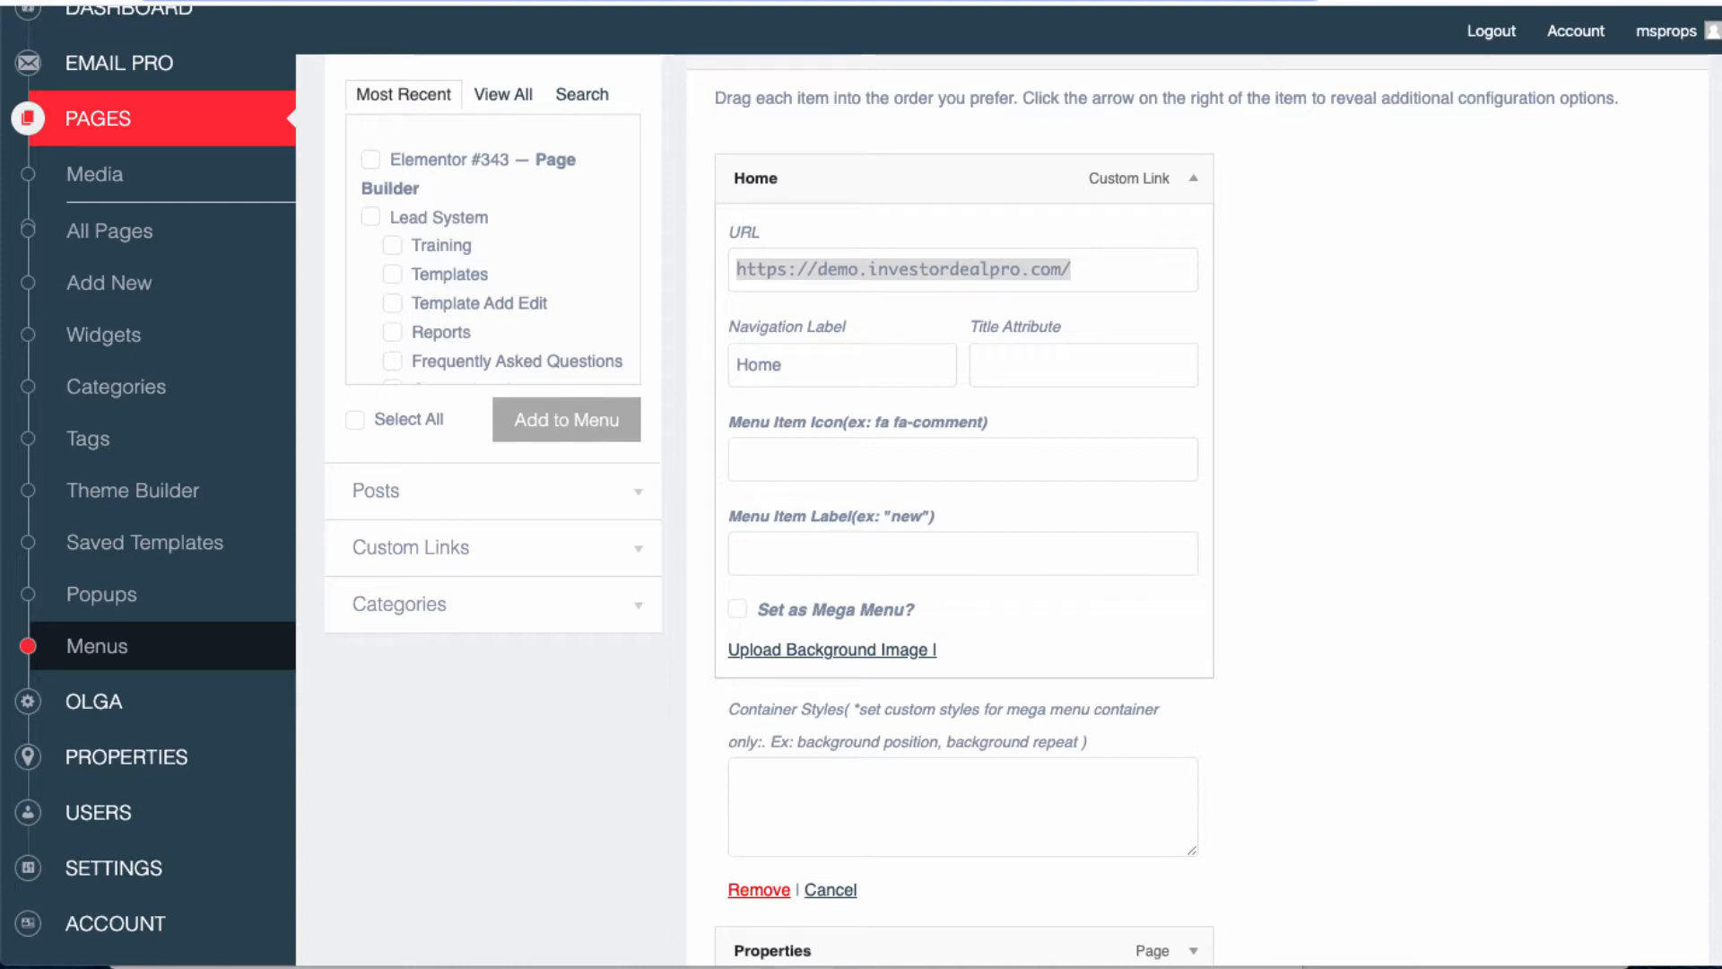
click(889, 269)
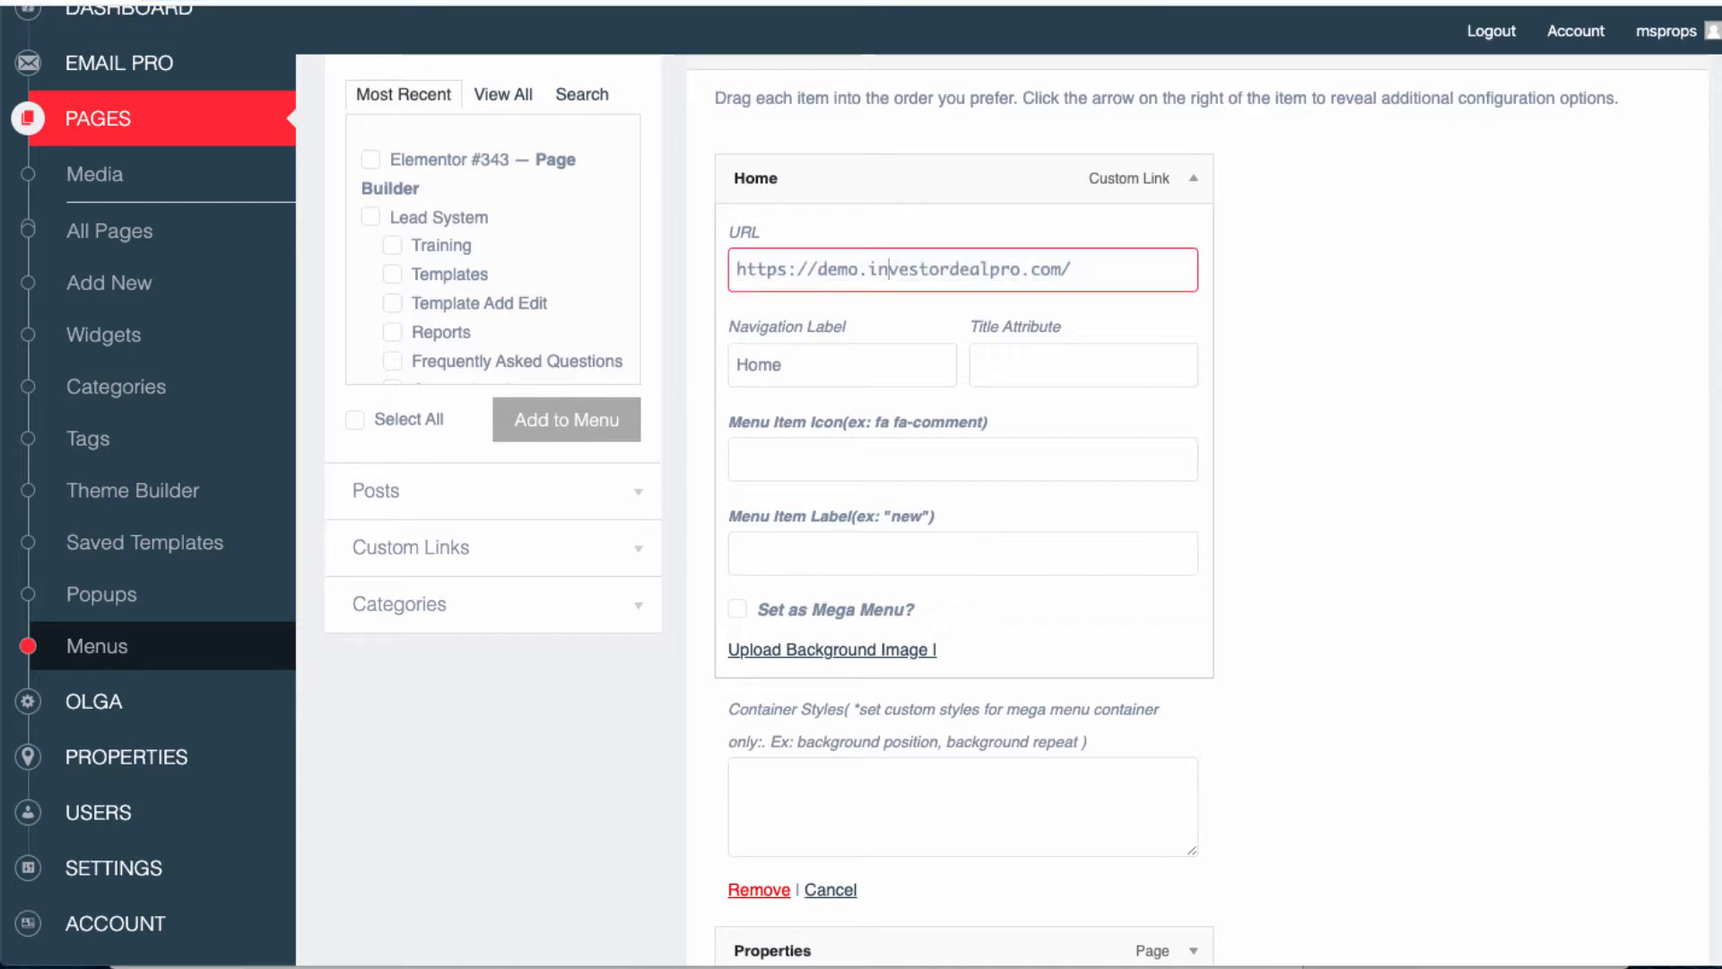
double_click(839, 270)
text(greensbo)
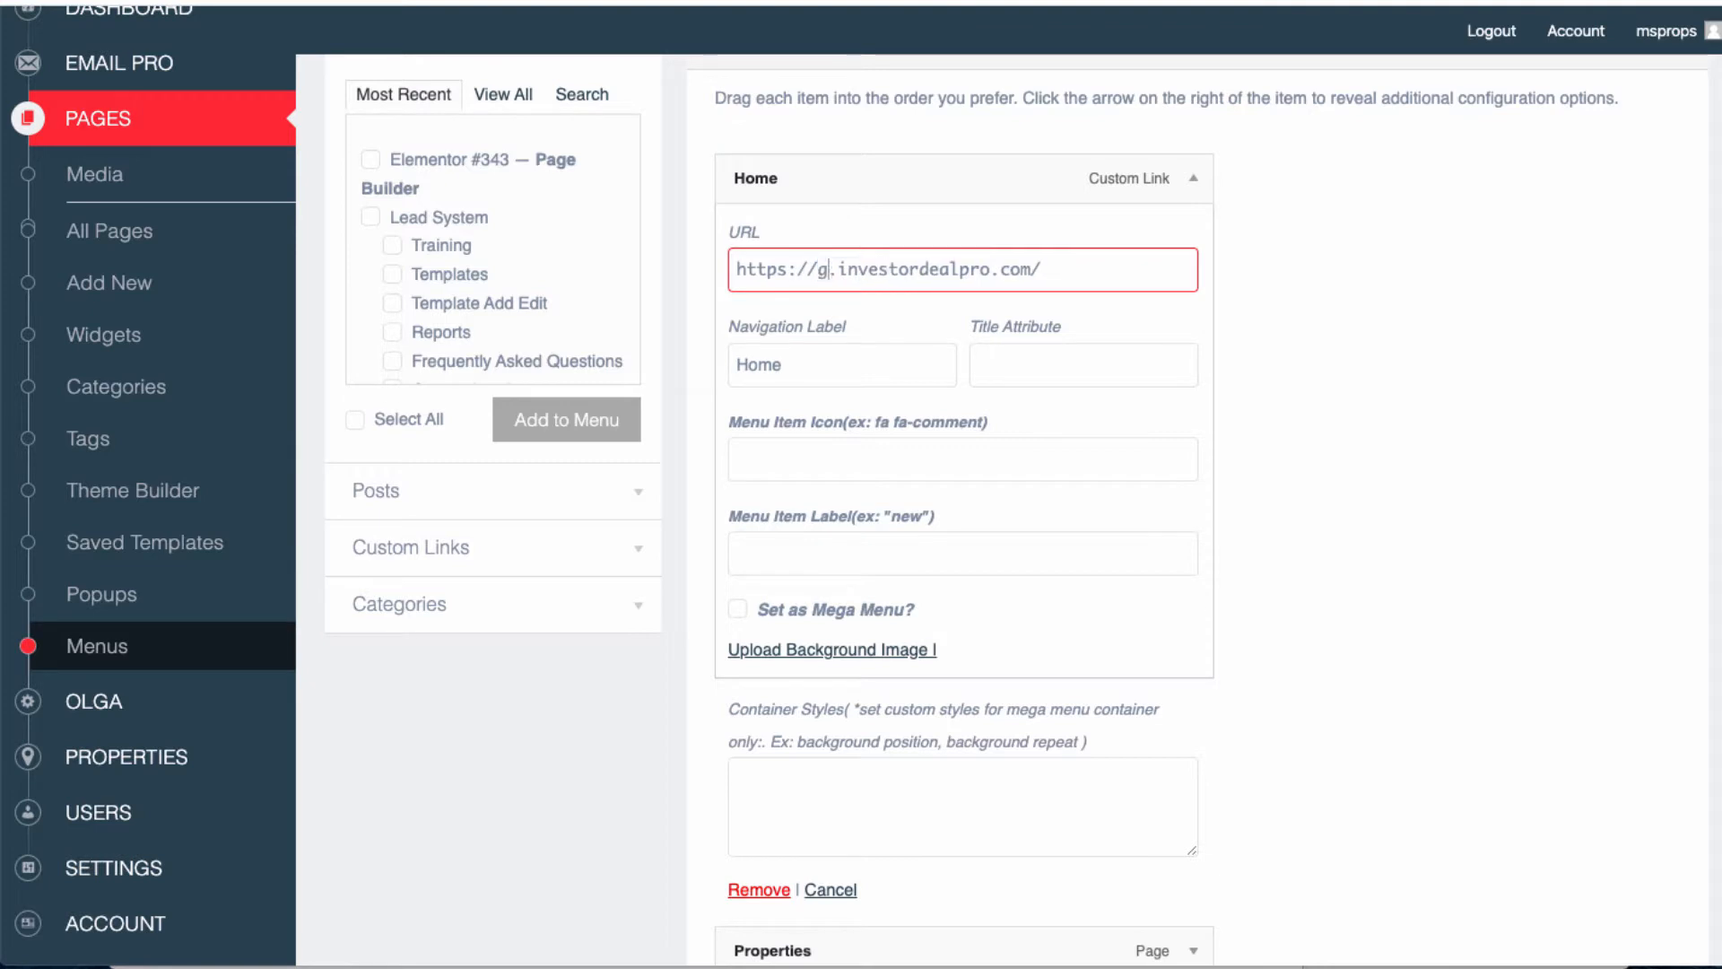
text(ro)
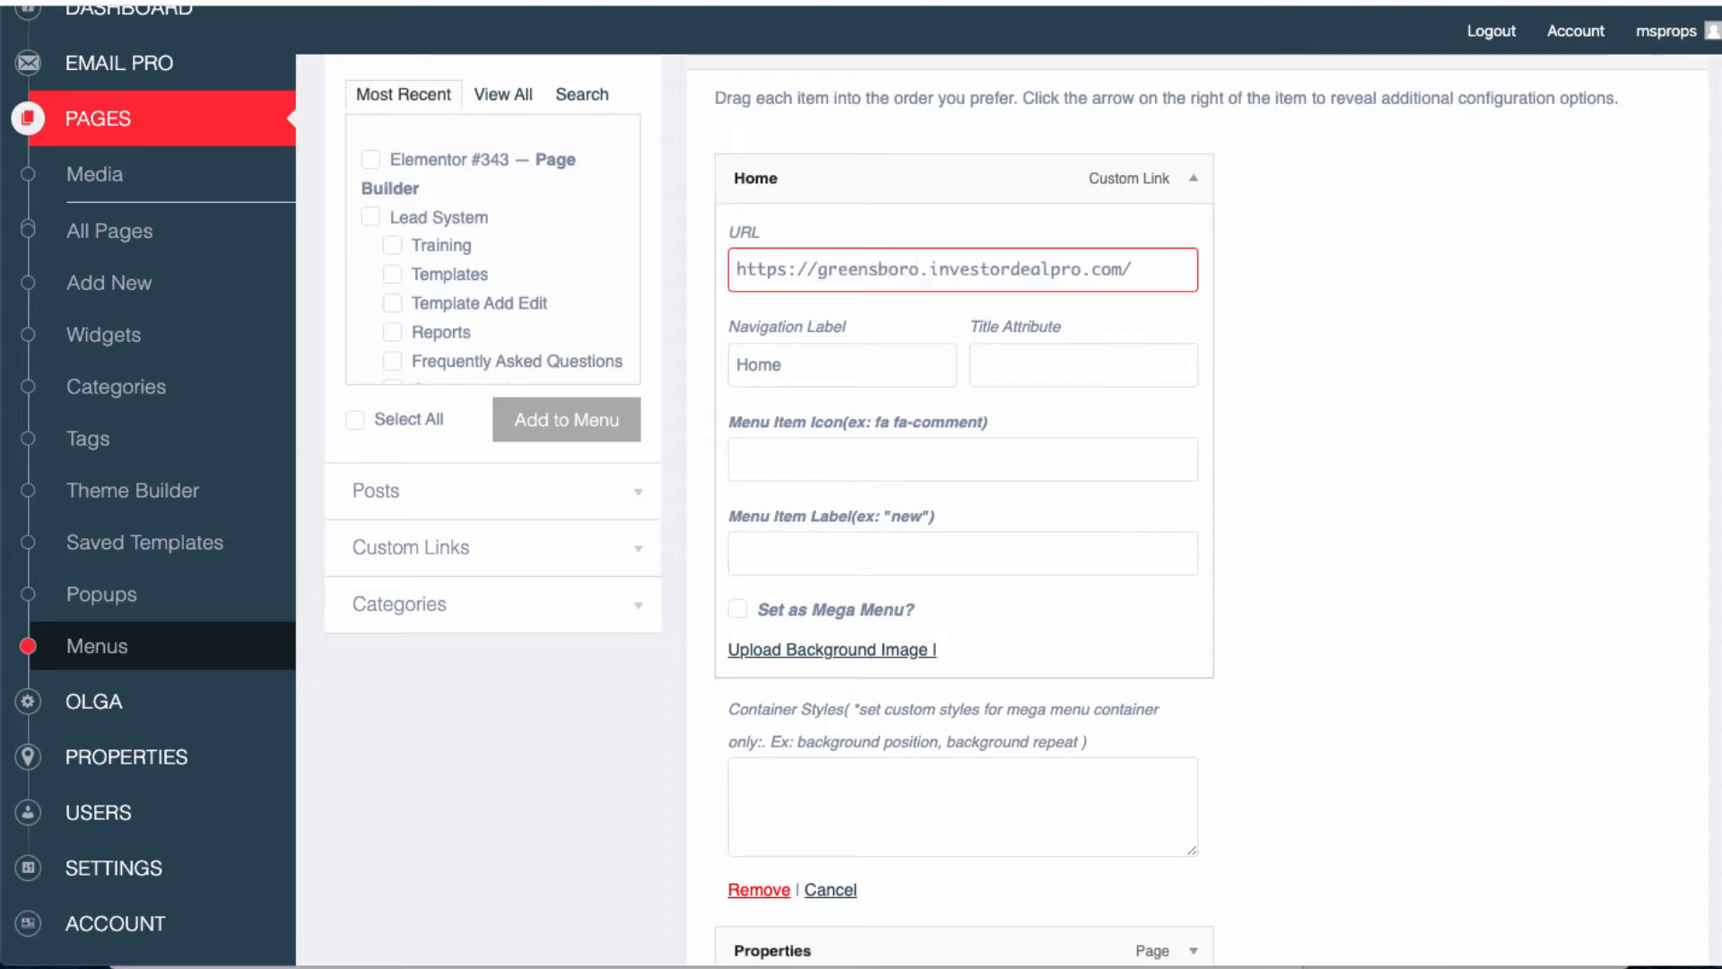
double_click(1011, 269)
text(thelocalho)
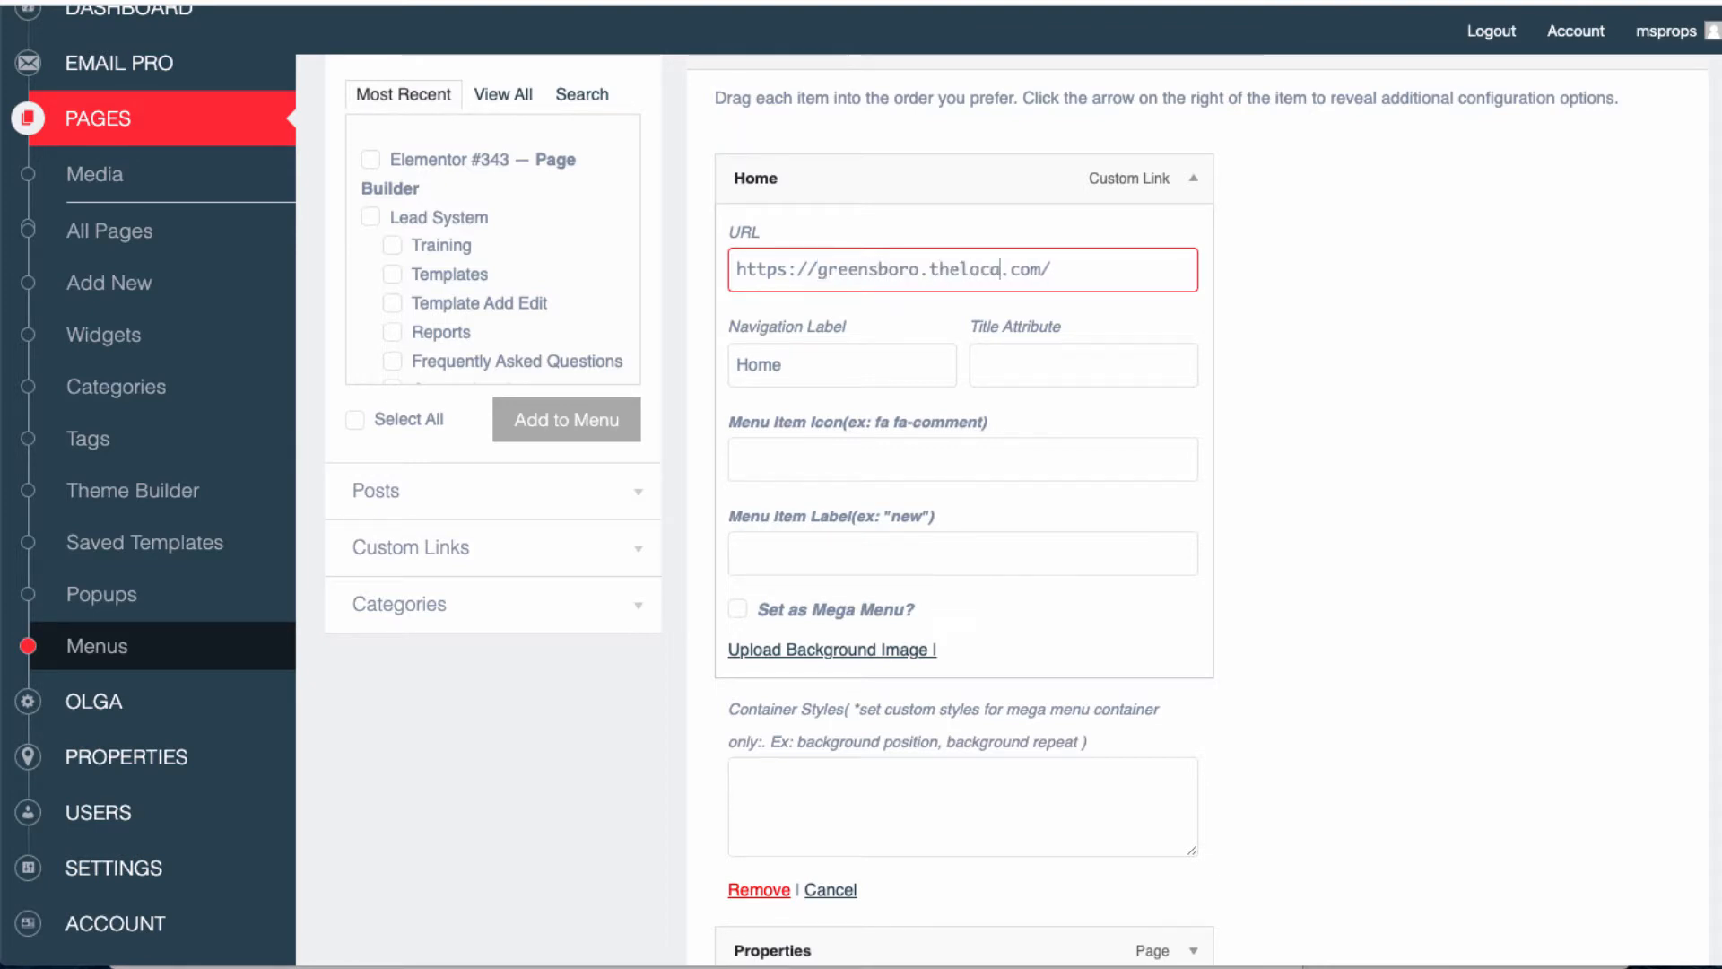
text(usebuyer)
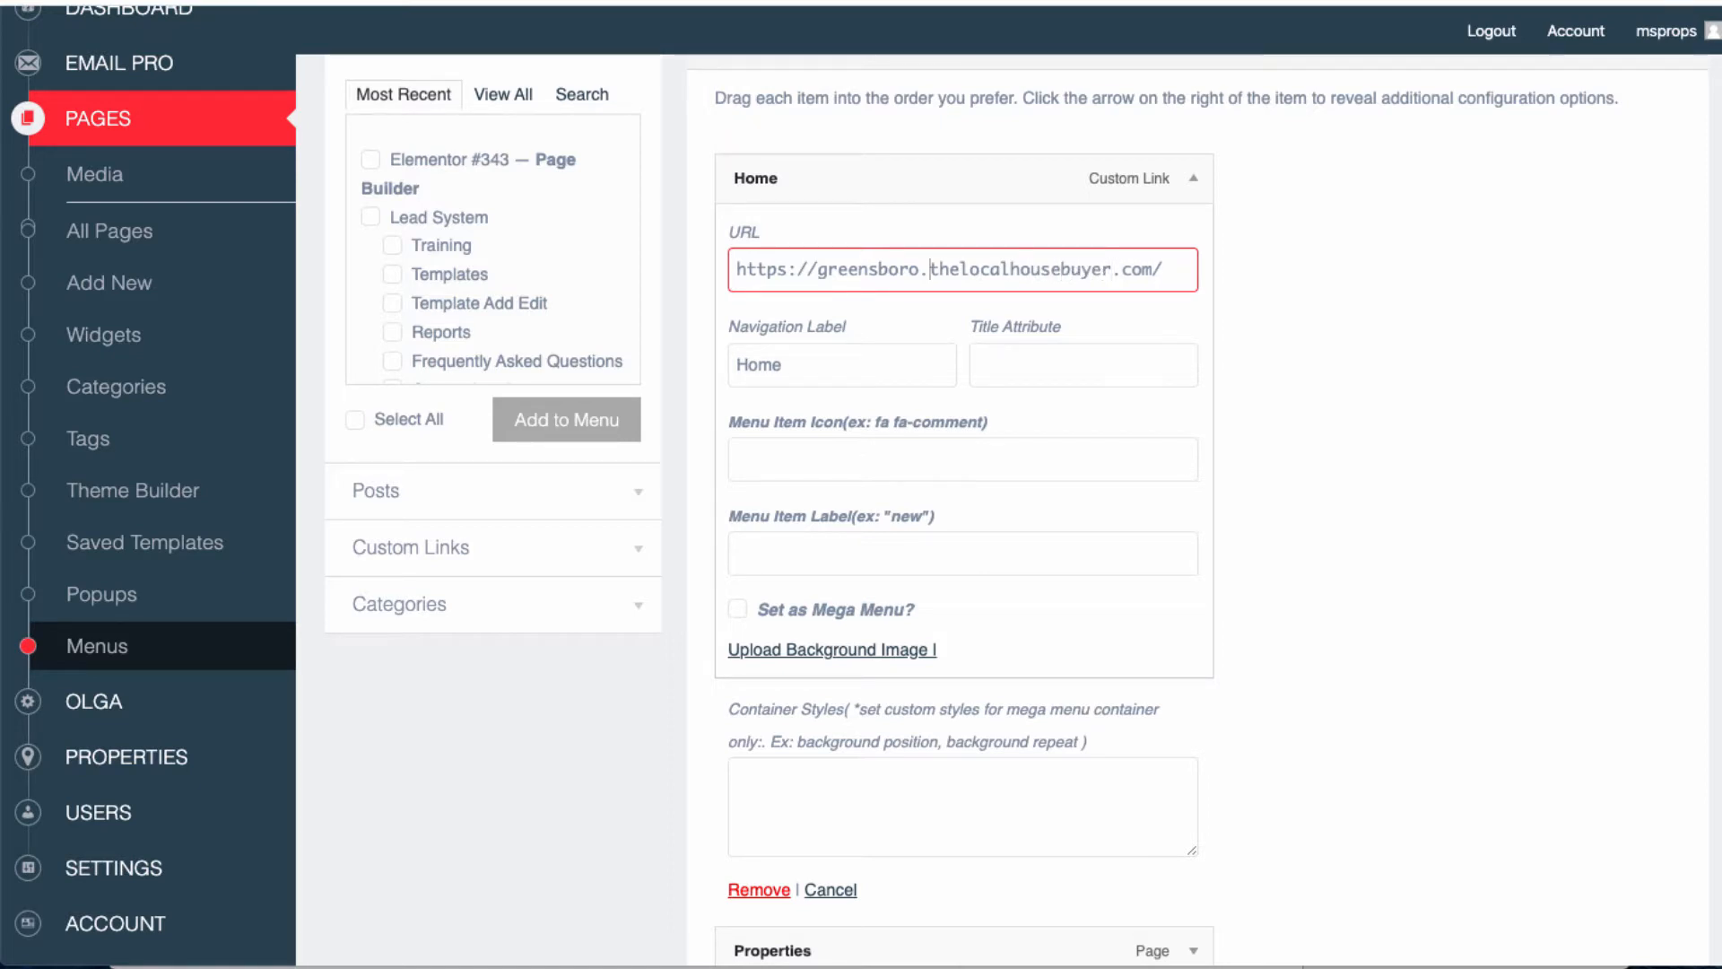
drag(930, 269, 1112, 269)
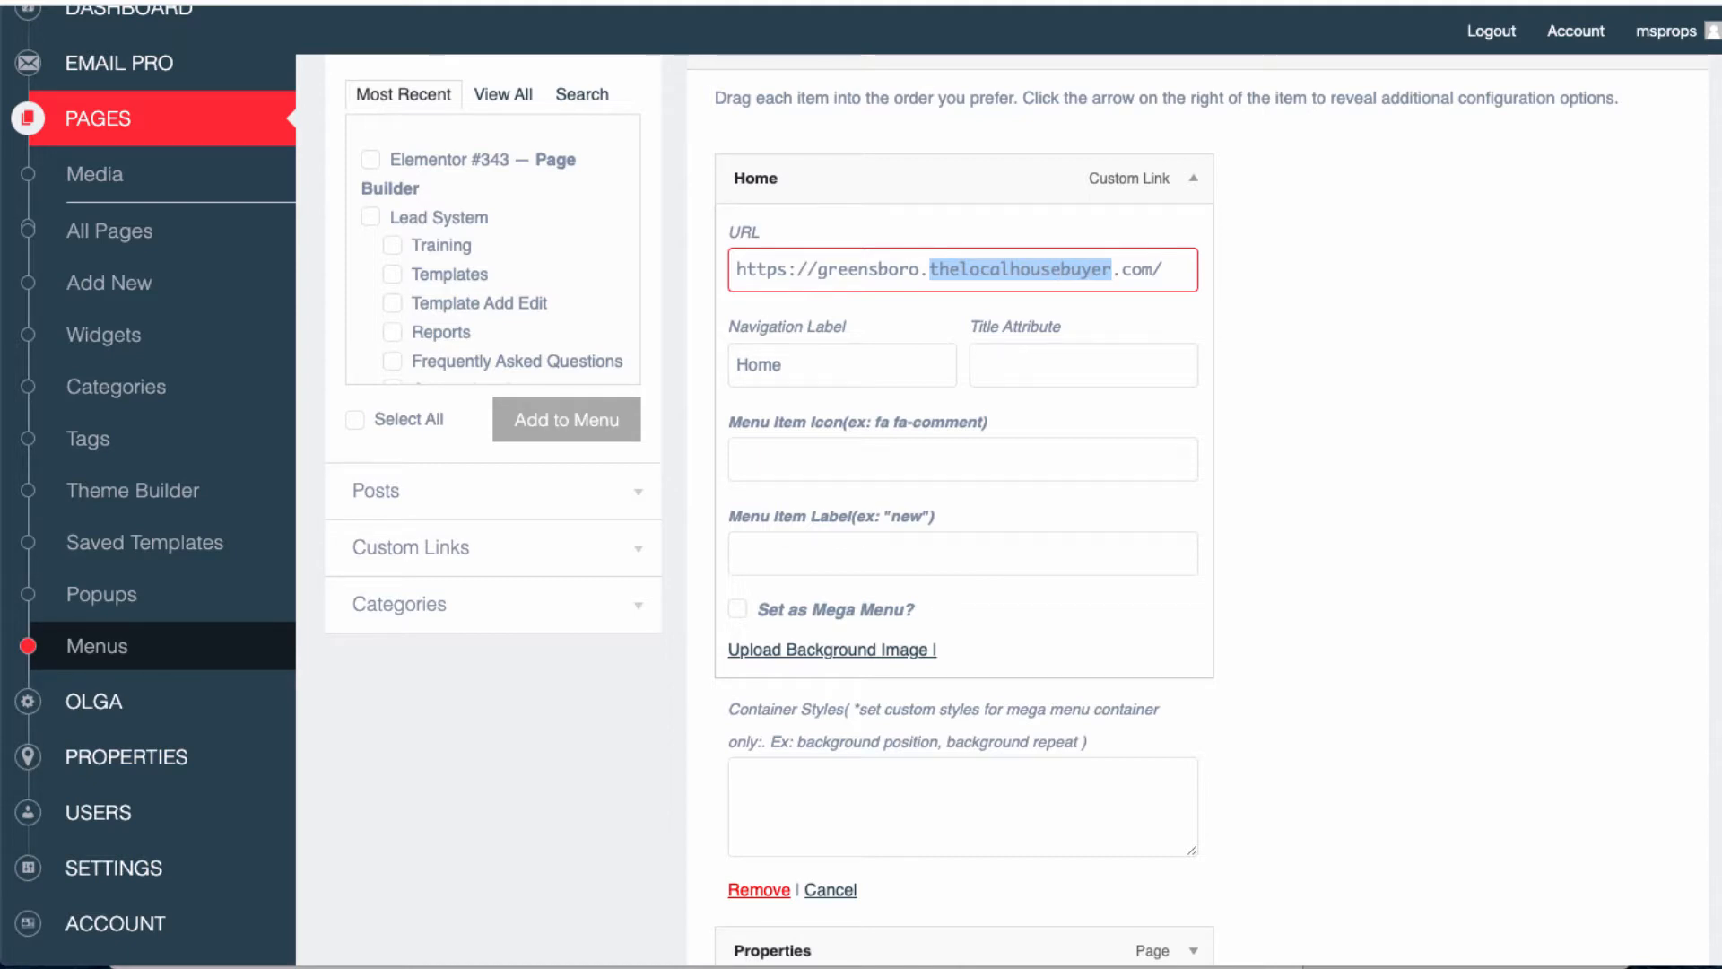
click(847, 269)
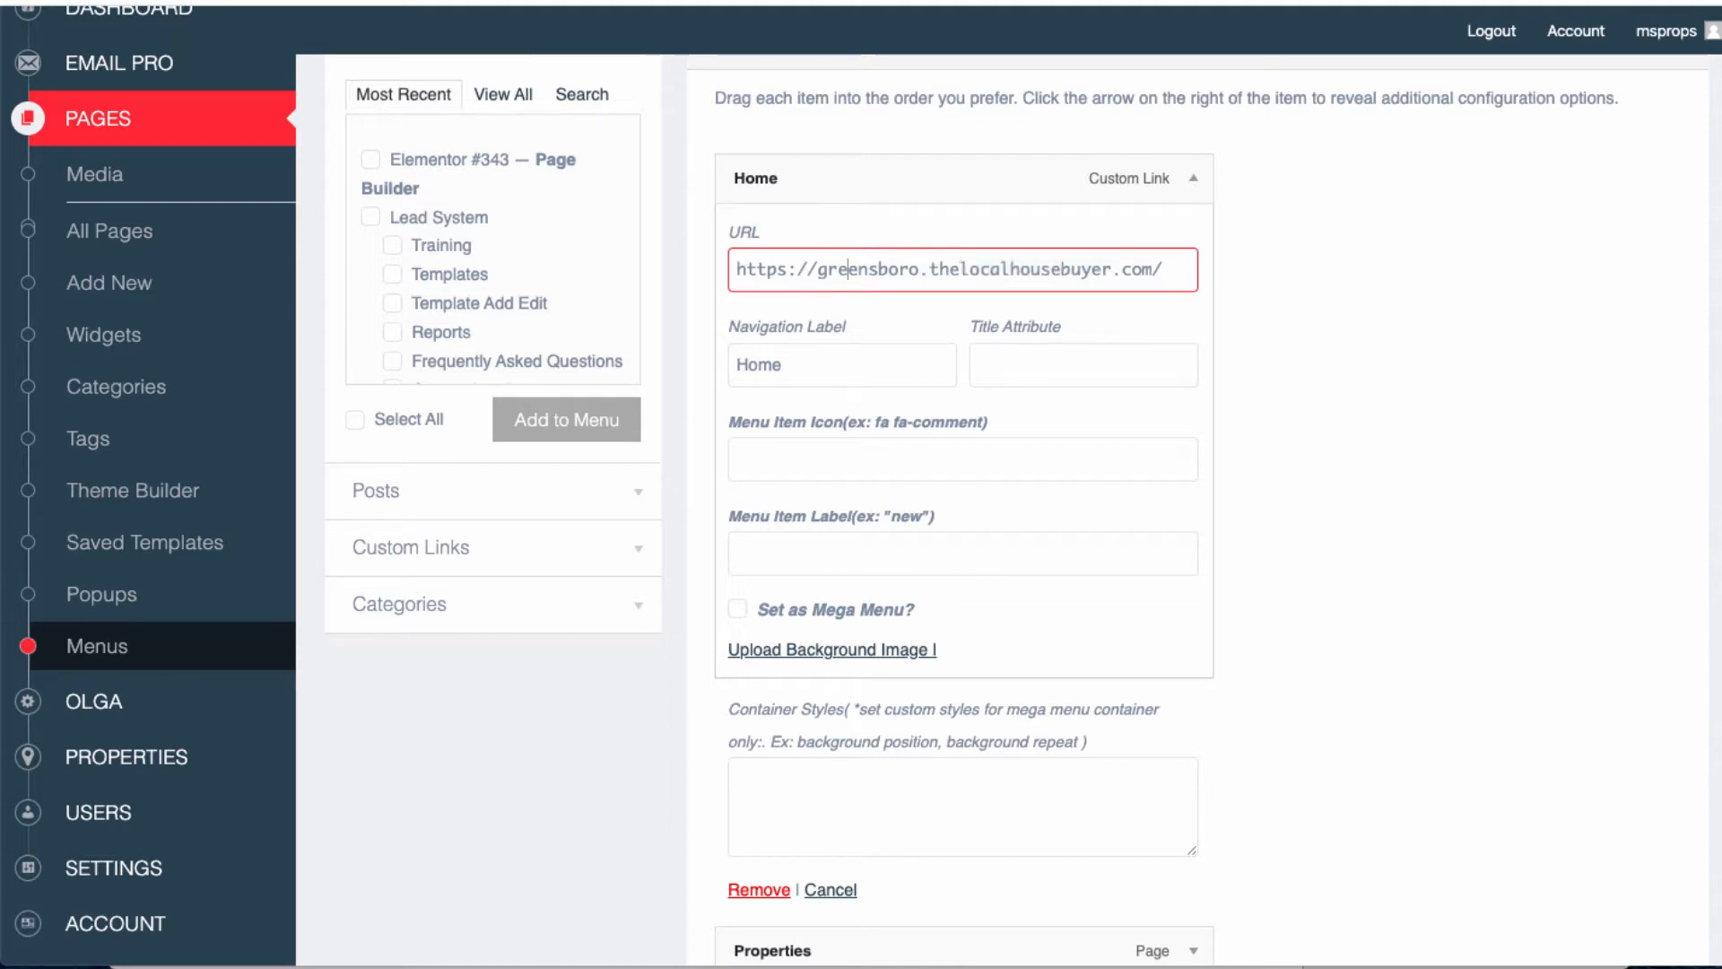
drag(930, 269, 1112, 269)
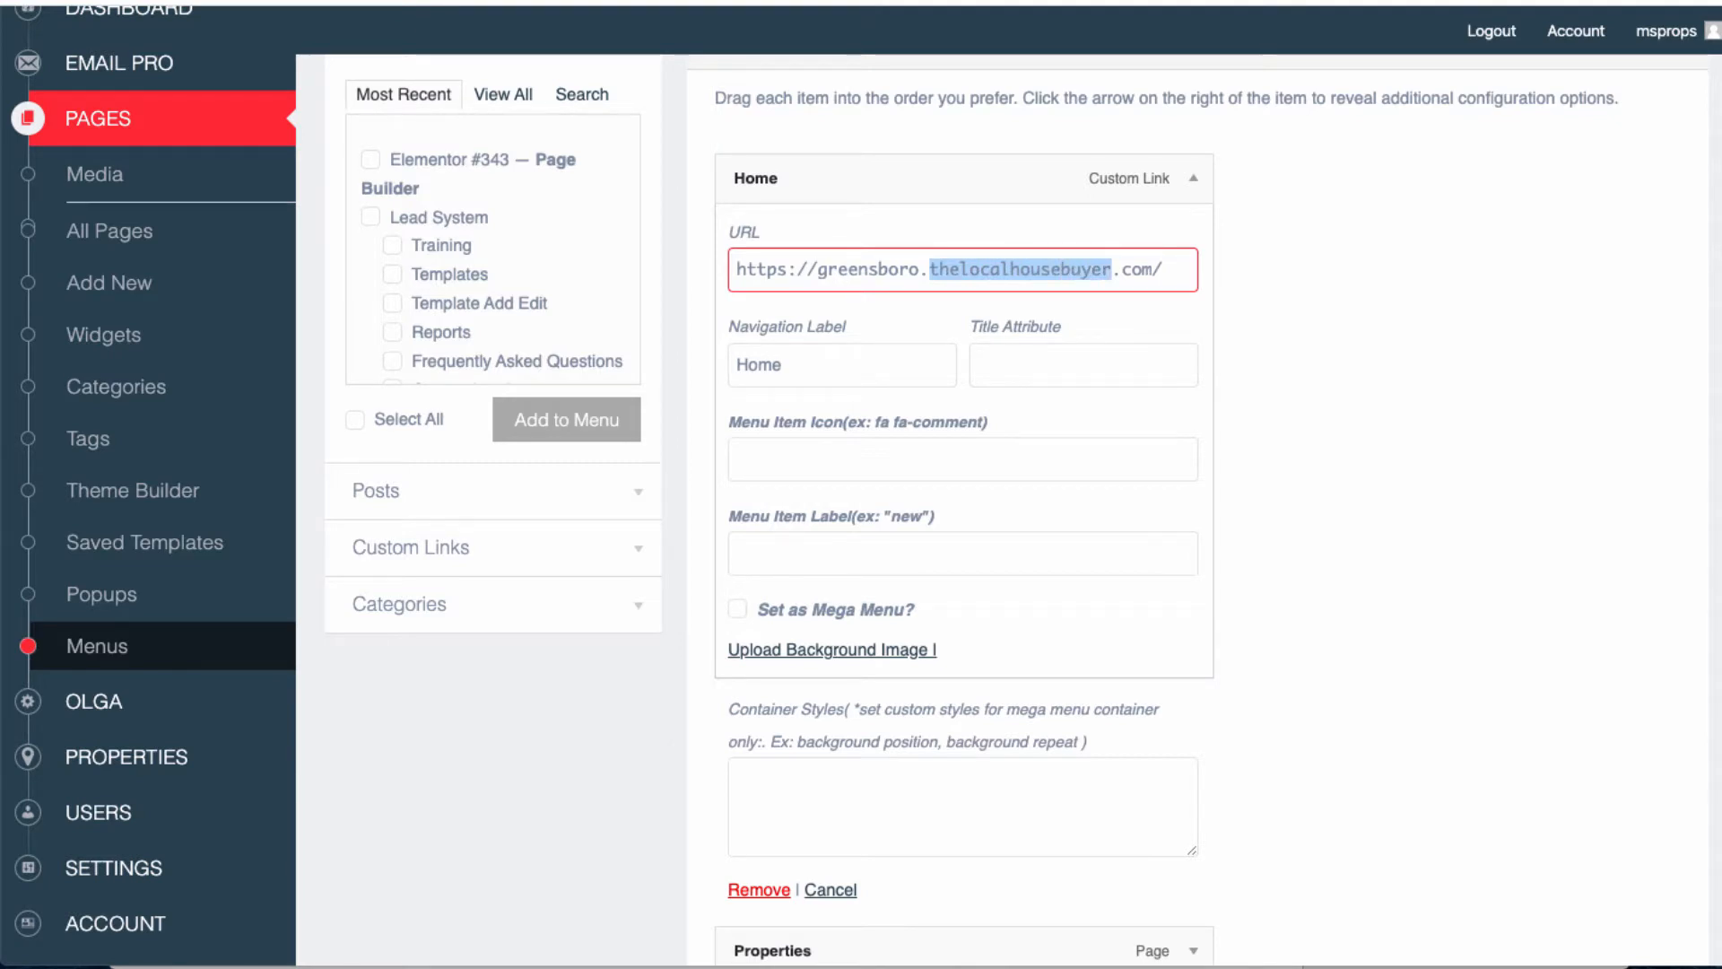
click(1050, 269)
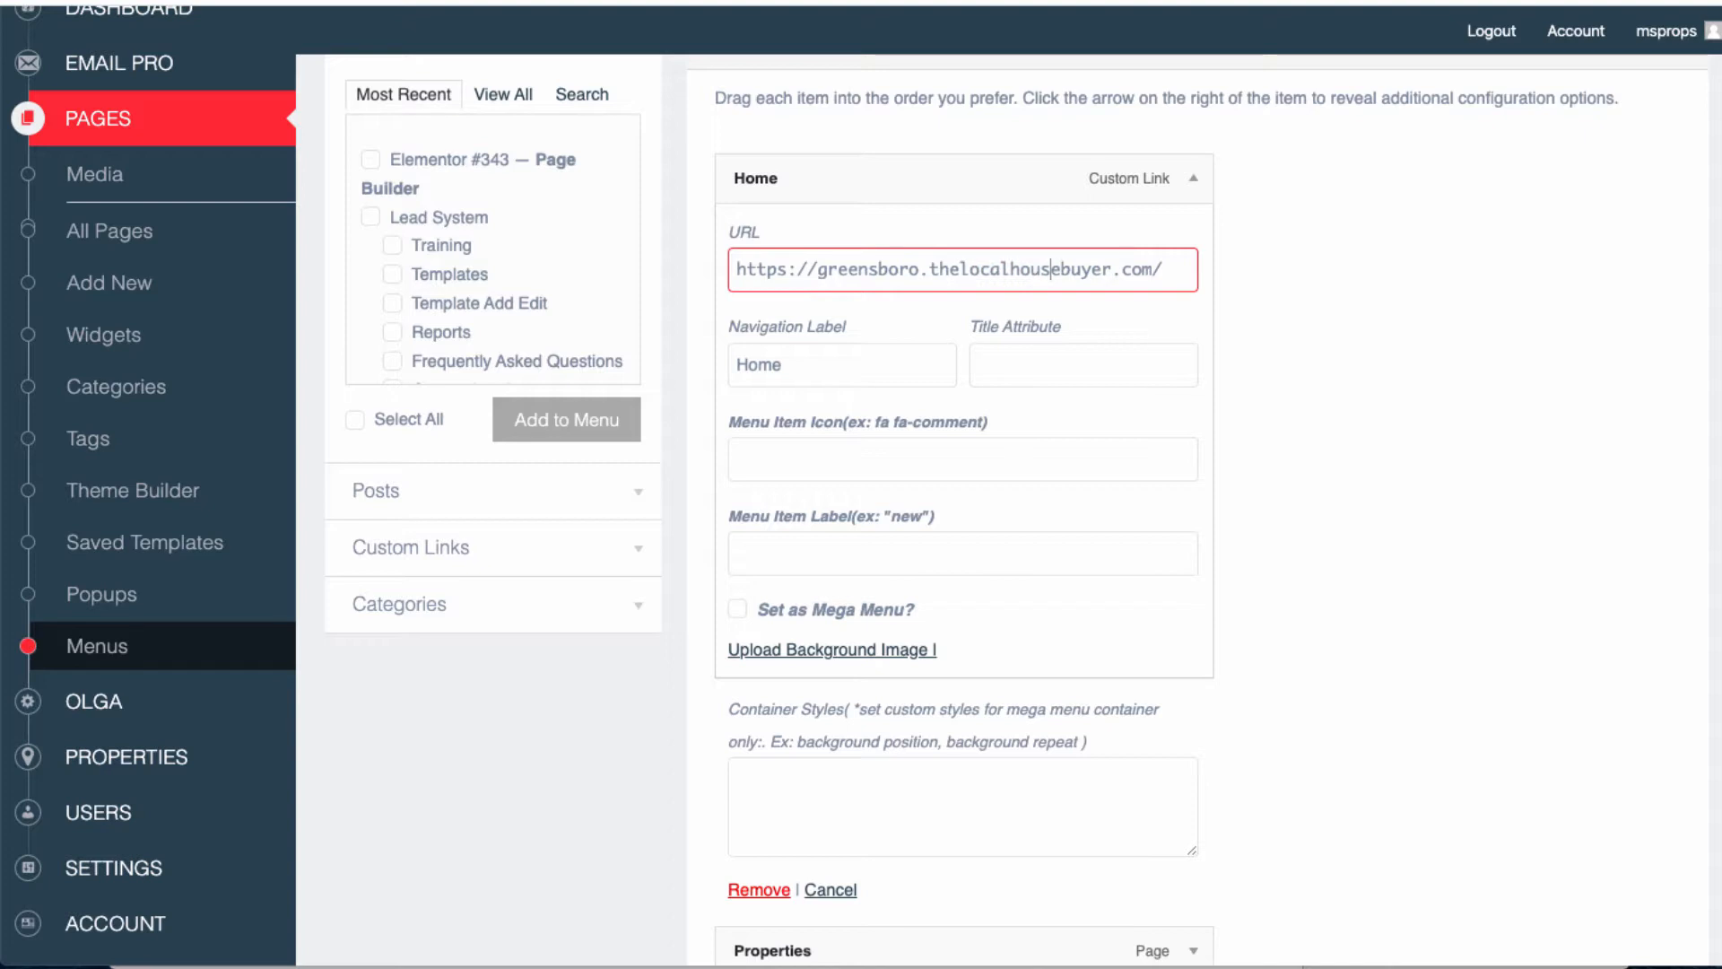
drag(930, 269, 1112, 269)
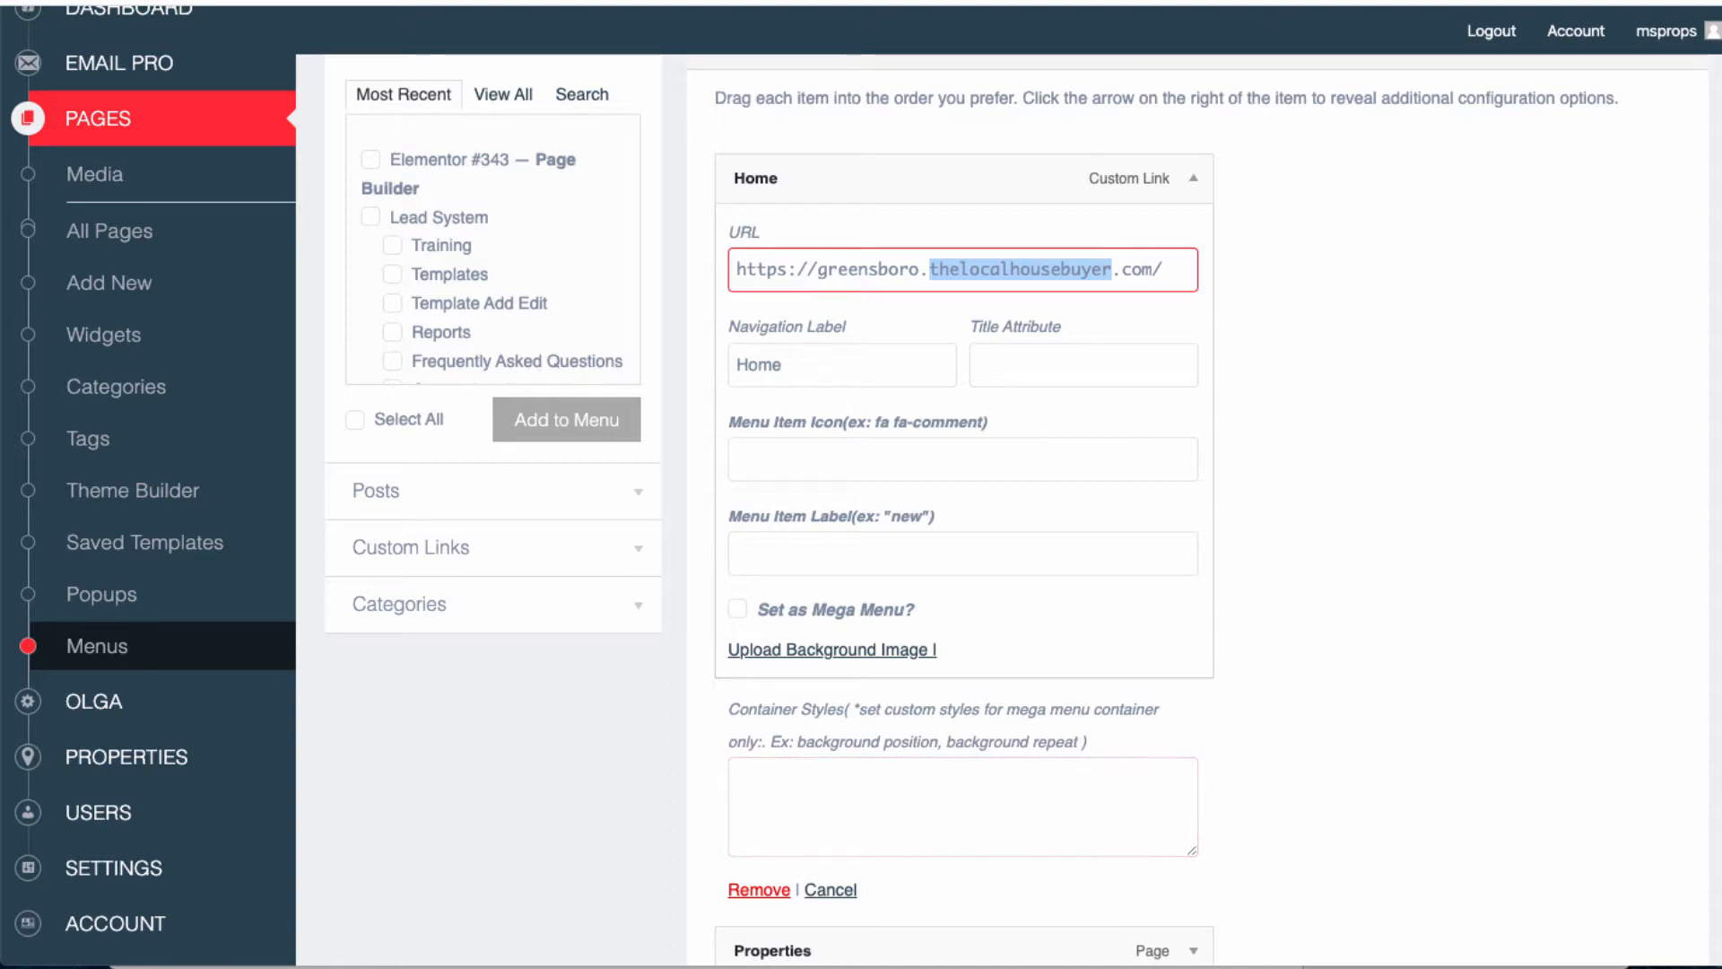
Expand the settings of the Properties menu item.
scroll(986, 511, down, 2)
scroll(964, 502, down, 5)
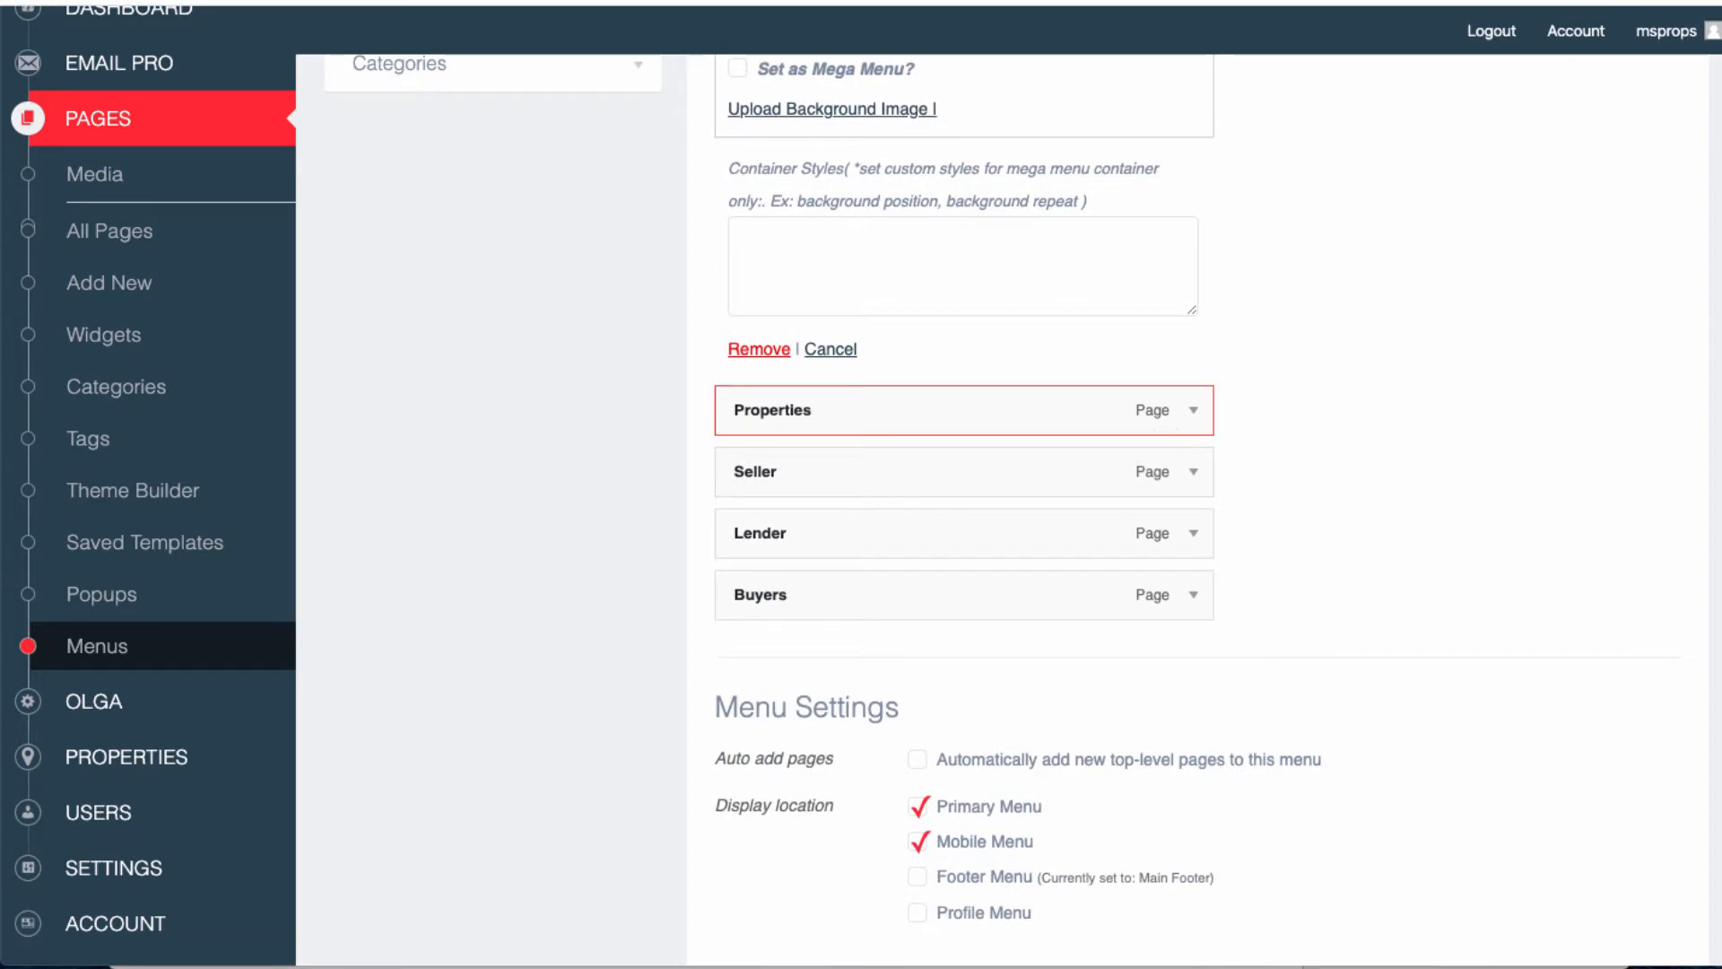
click(1193, 410)
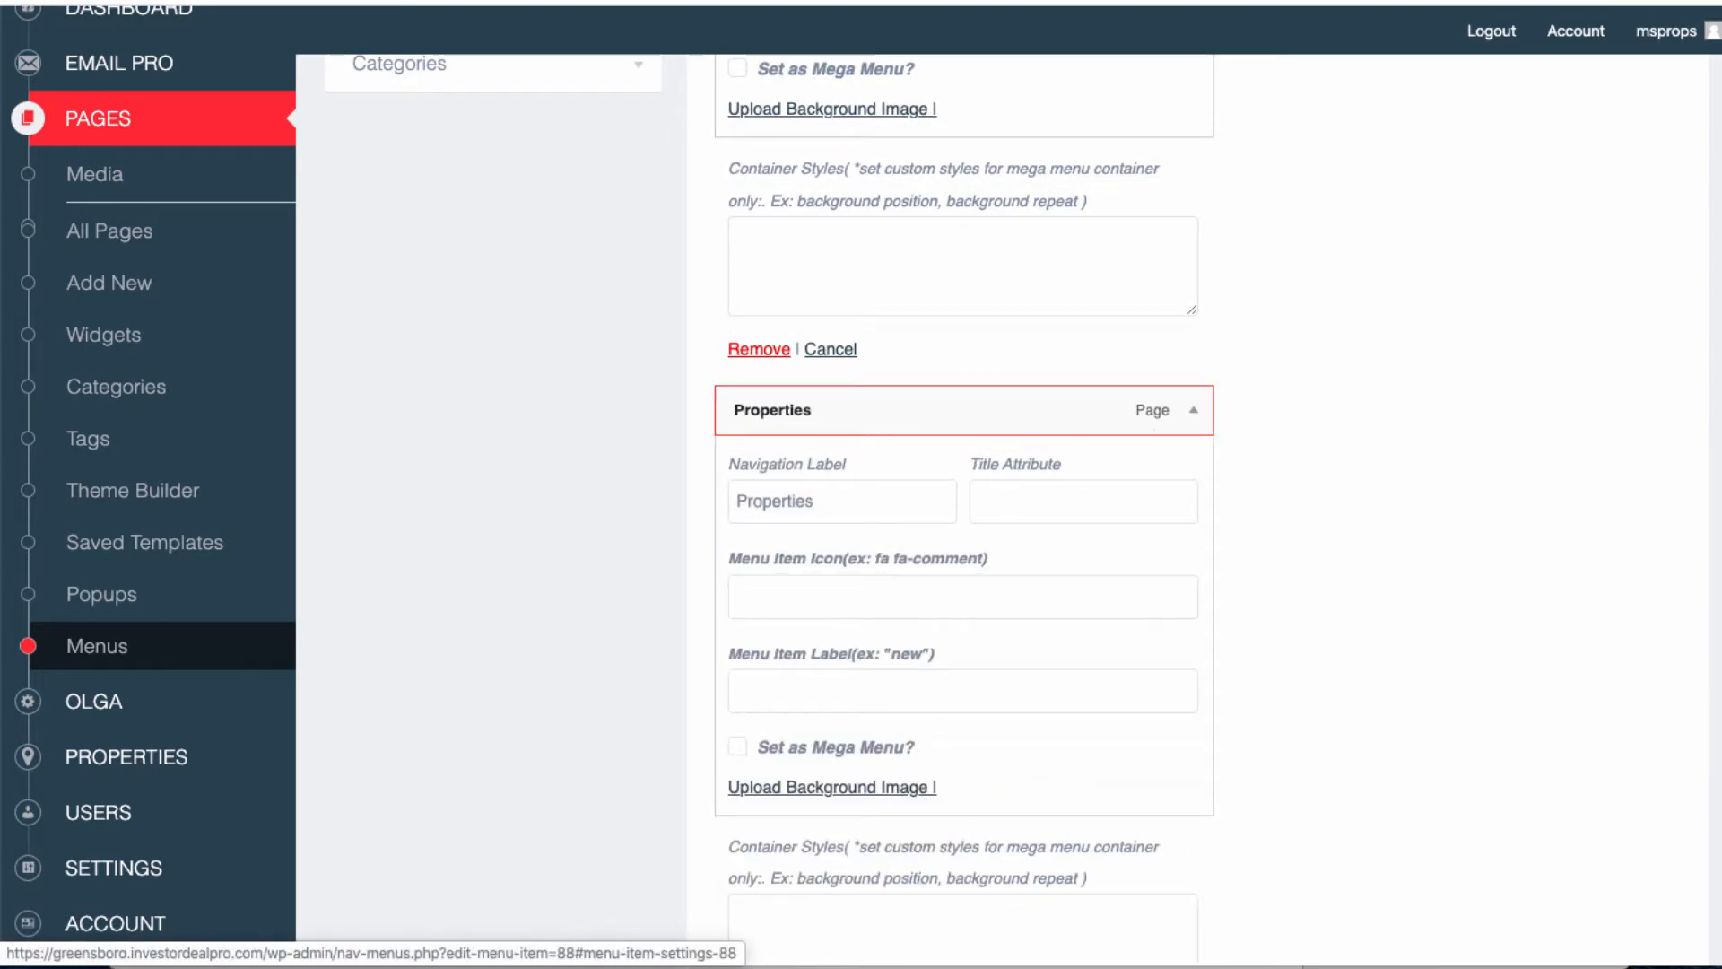
click(843, 502)
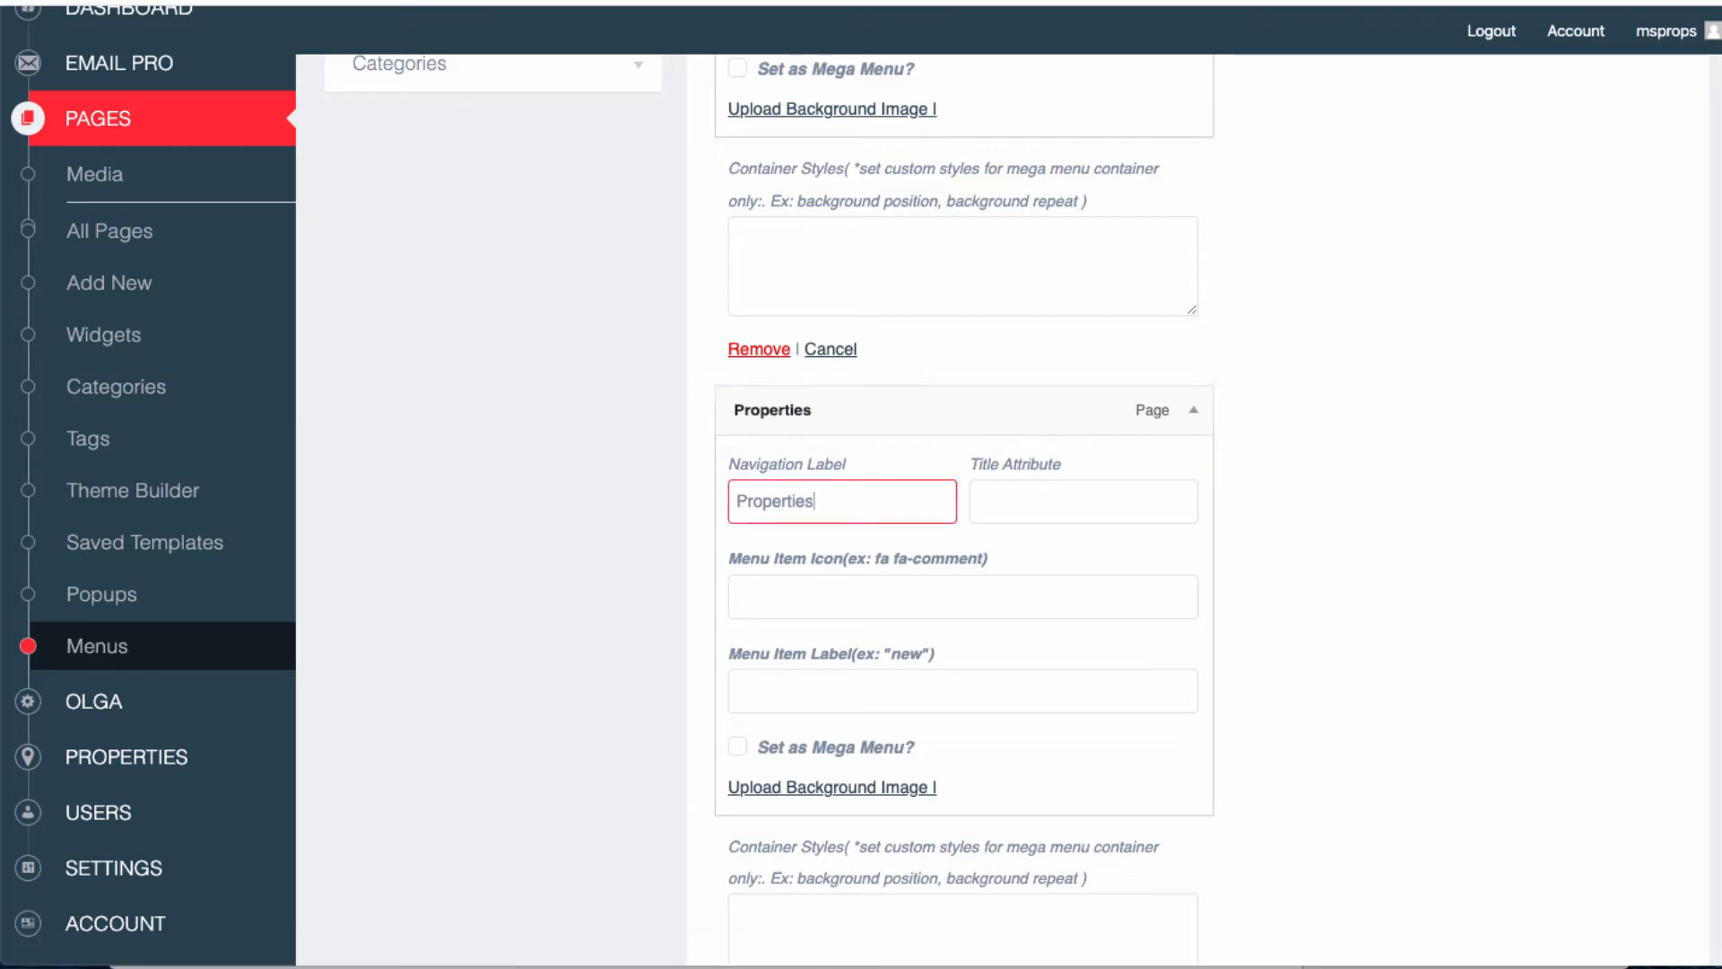
key(ctrl+a)
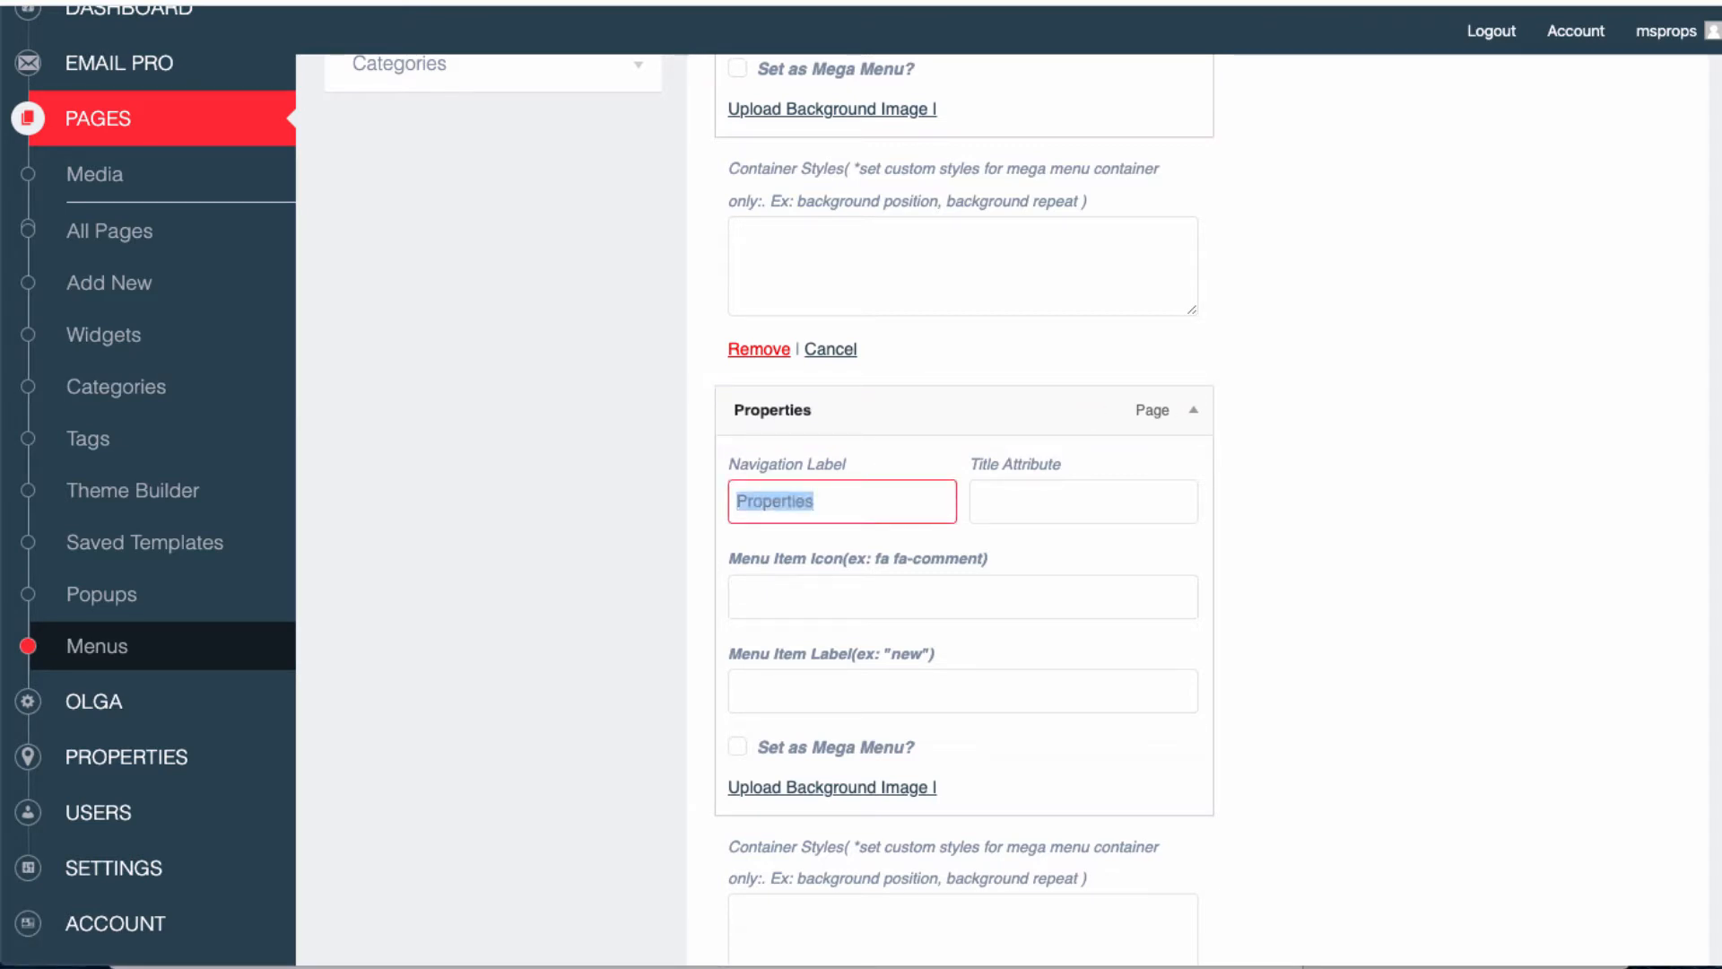
key(End)
text(Fpo)
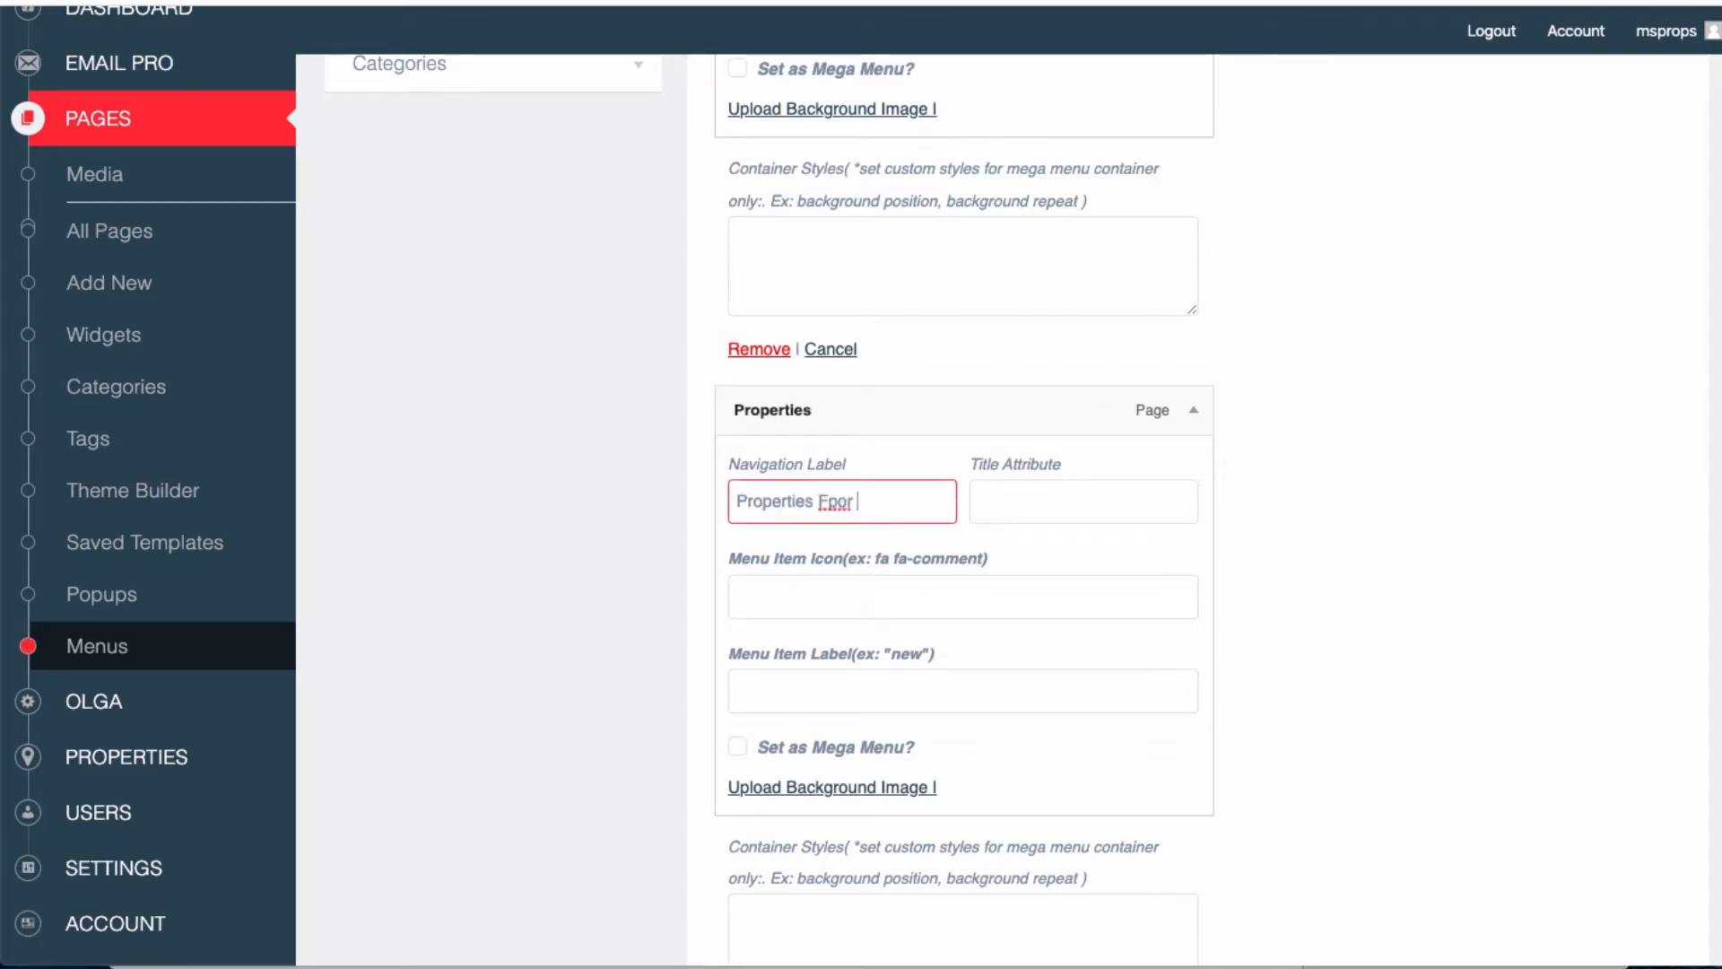
key(BackSpace)
key(BackSpace)
text(or)
key(BackSpace)
key(BackSpace)
key(BackSpace)
key(BackSpace)
Change the Properties item's navigation label to "Property Deals" and collapse its settings.
scroll(964, 510, up, 10)
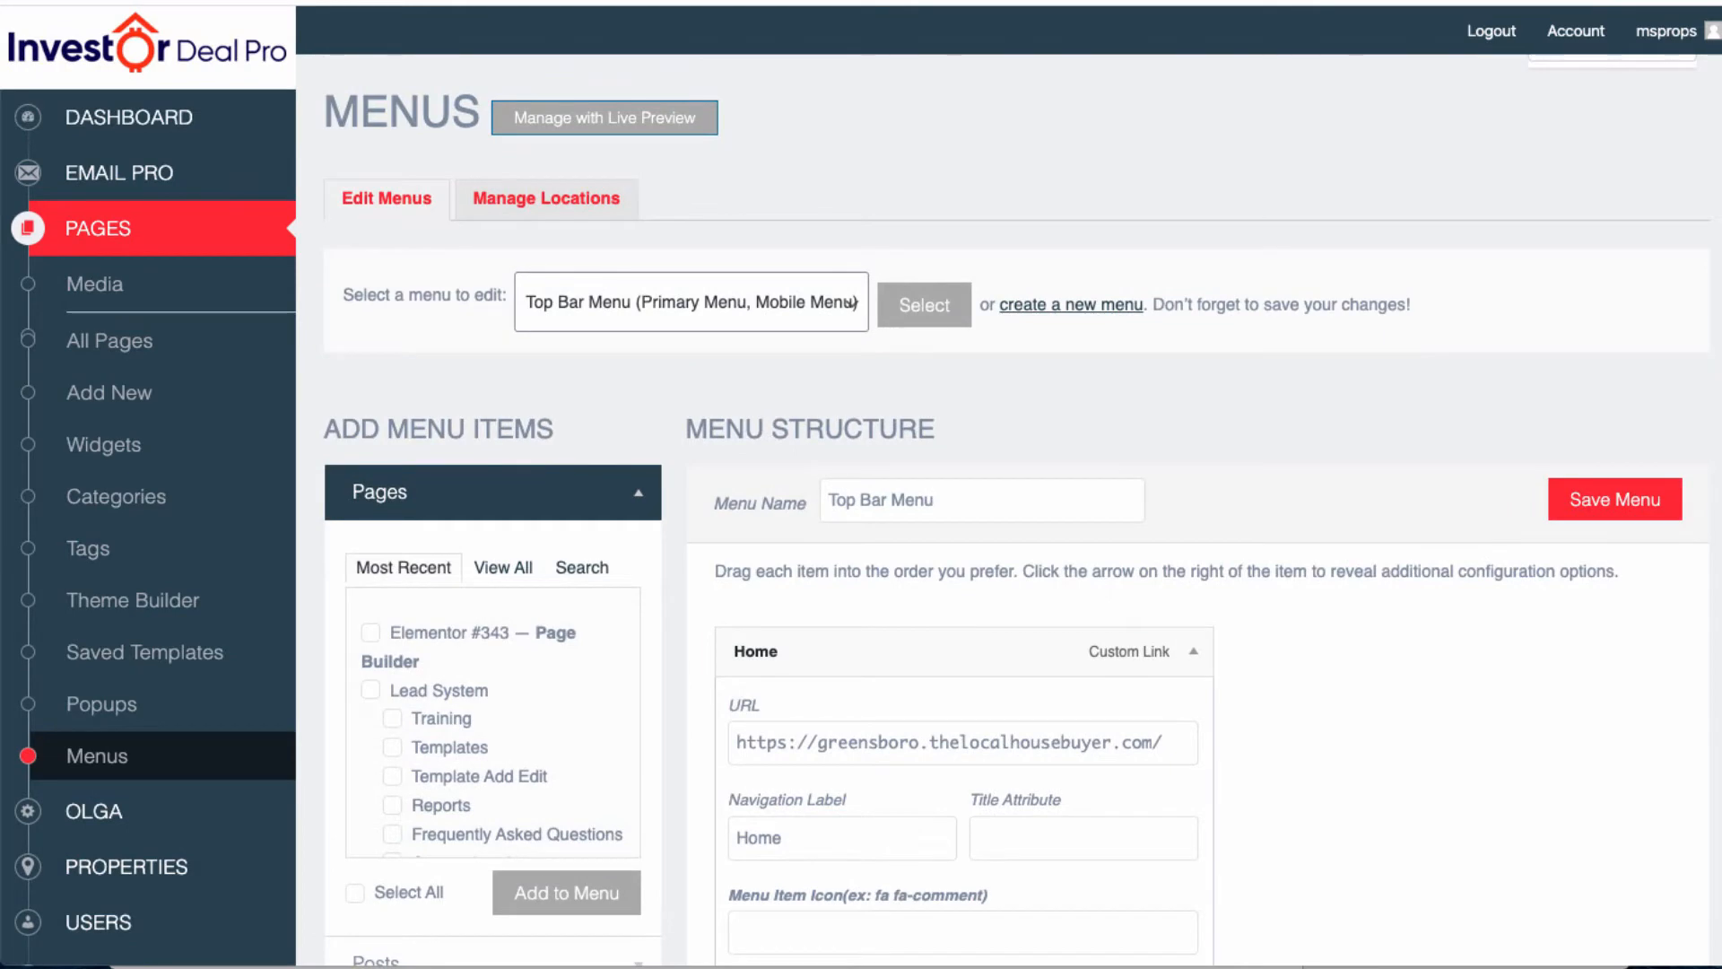
scroll(964, 510, down, 15)
scroll(964, 509, up, 8)
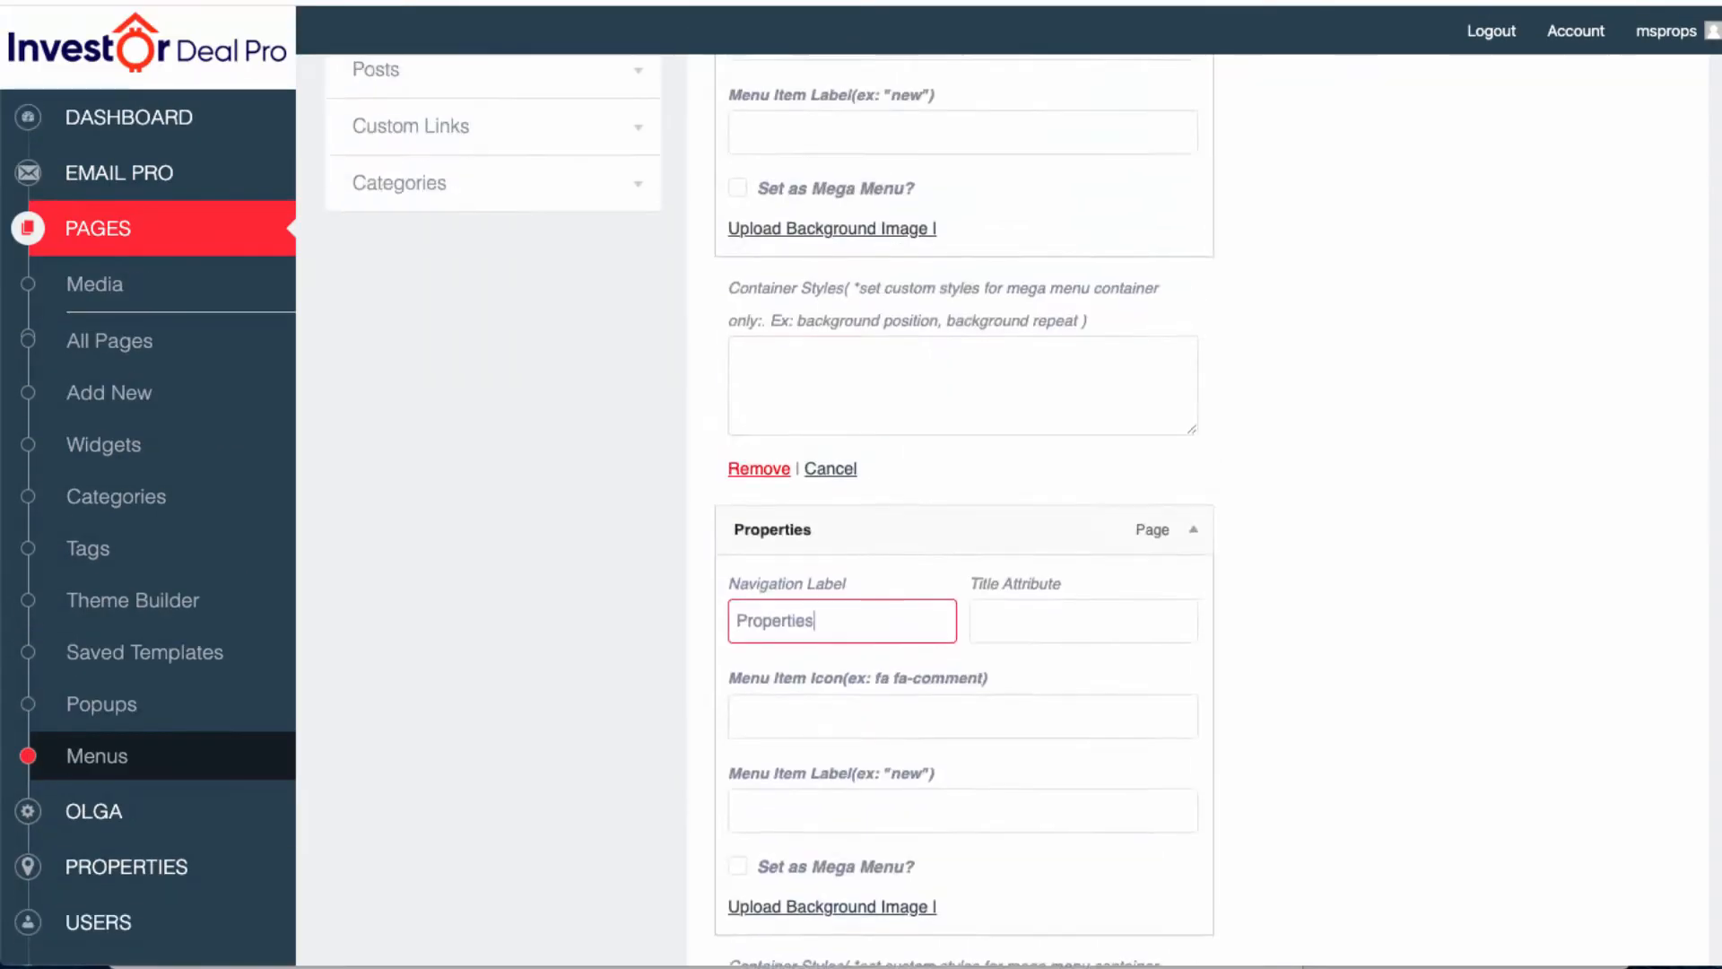
scroll(965, 509, up, 4)
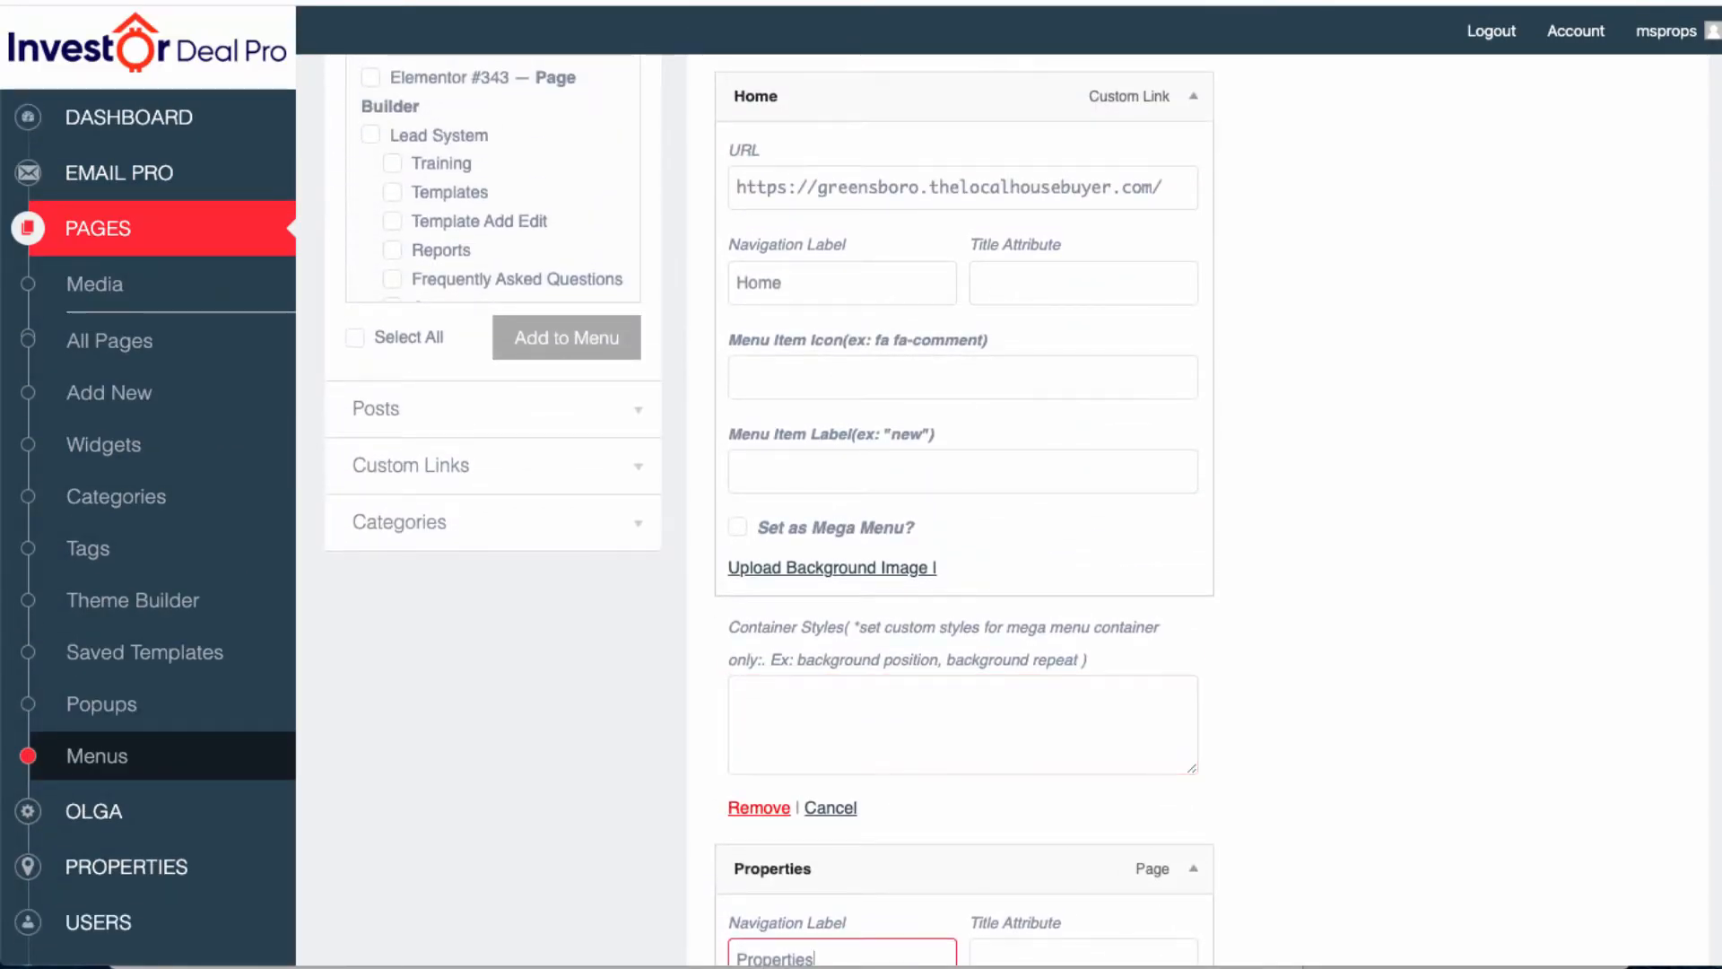
scroll(964, 509, down, 4)
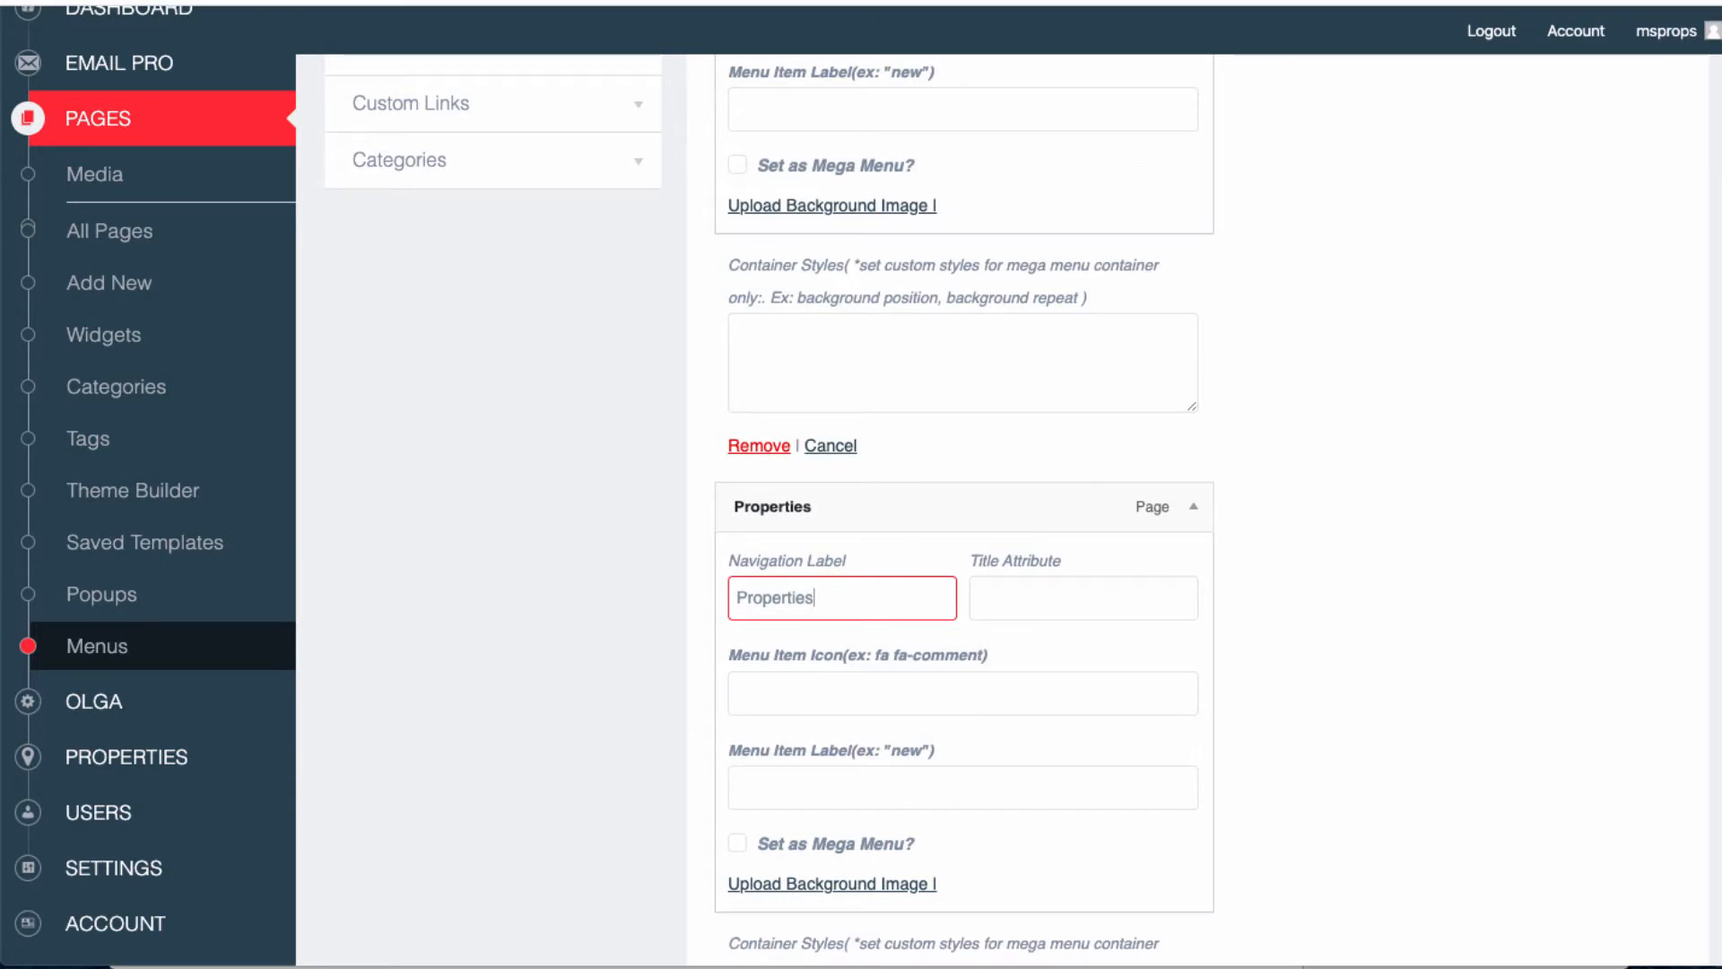
key(BackSpace)
key(BackSpace)
key(BackSpace)
text(y Deals)
click(1193, 507)
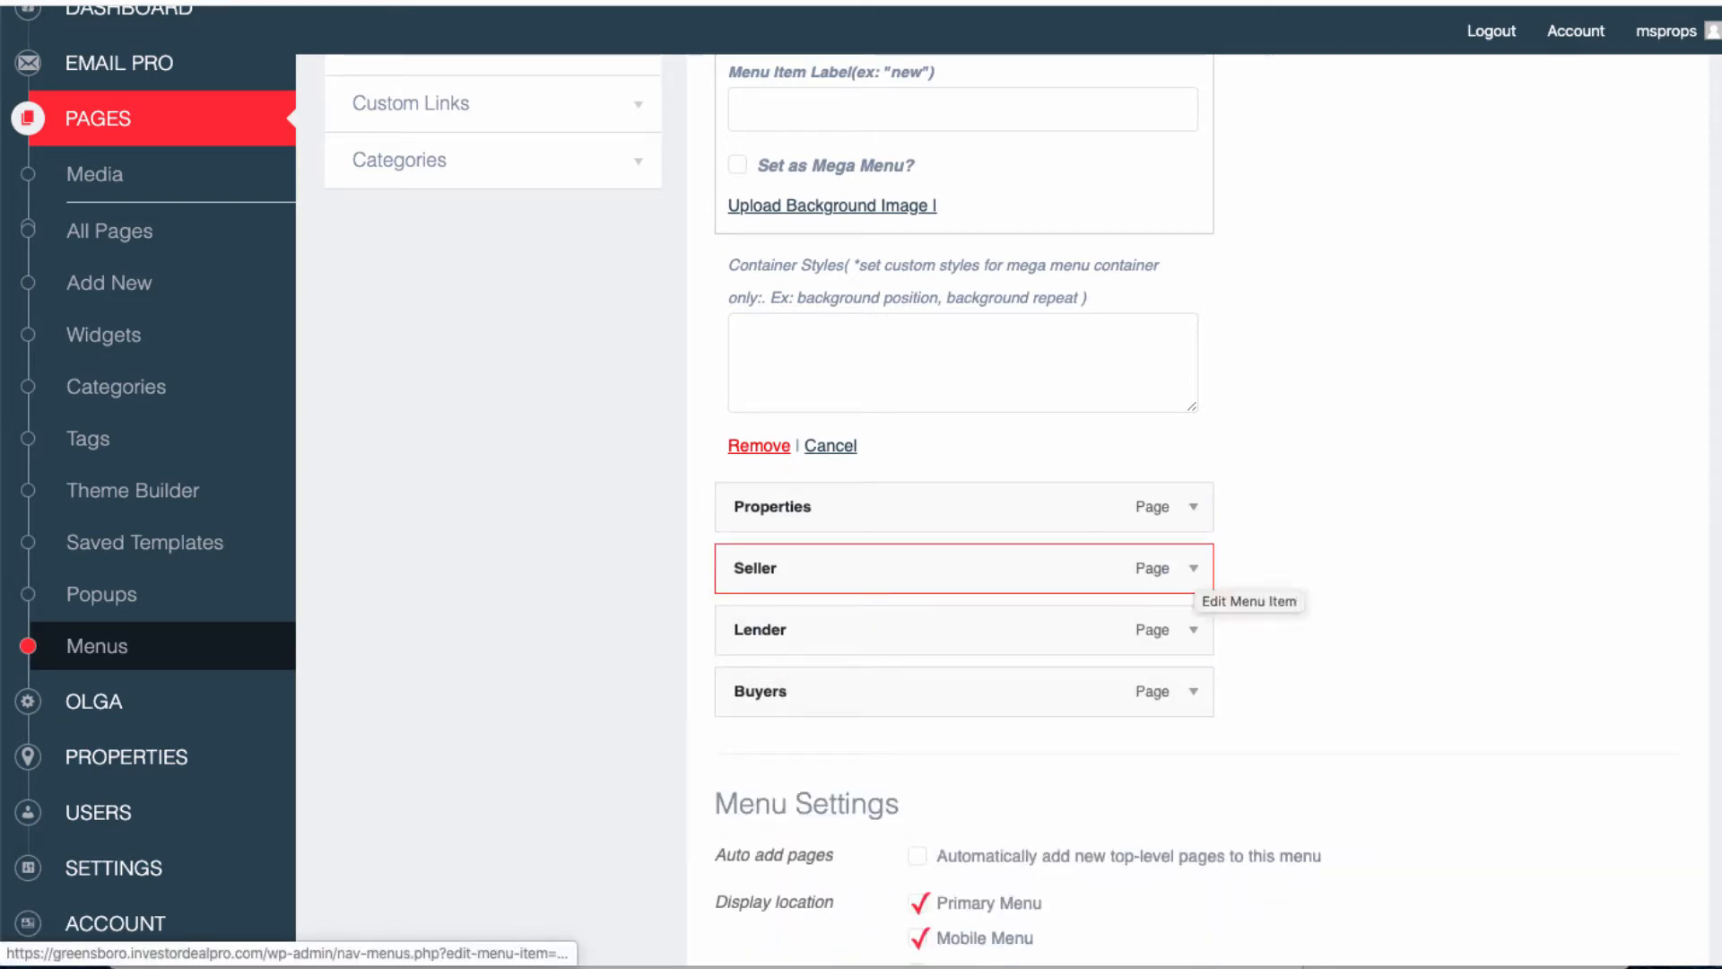
Change the Seller item's navigation label to "Sell Your House" and collapse its settings.
click(1193, 568)
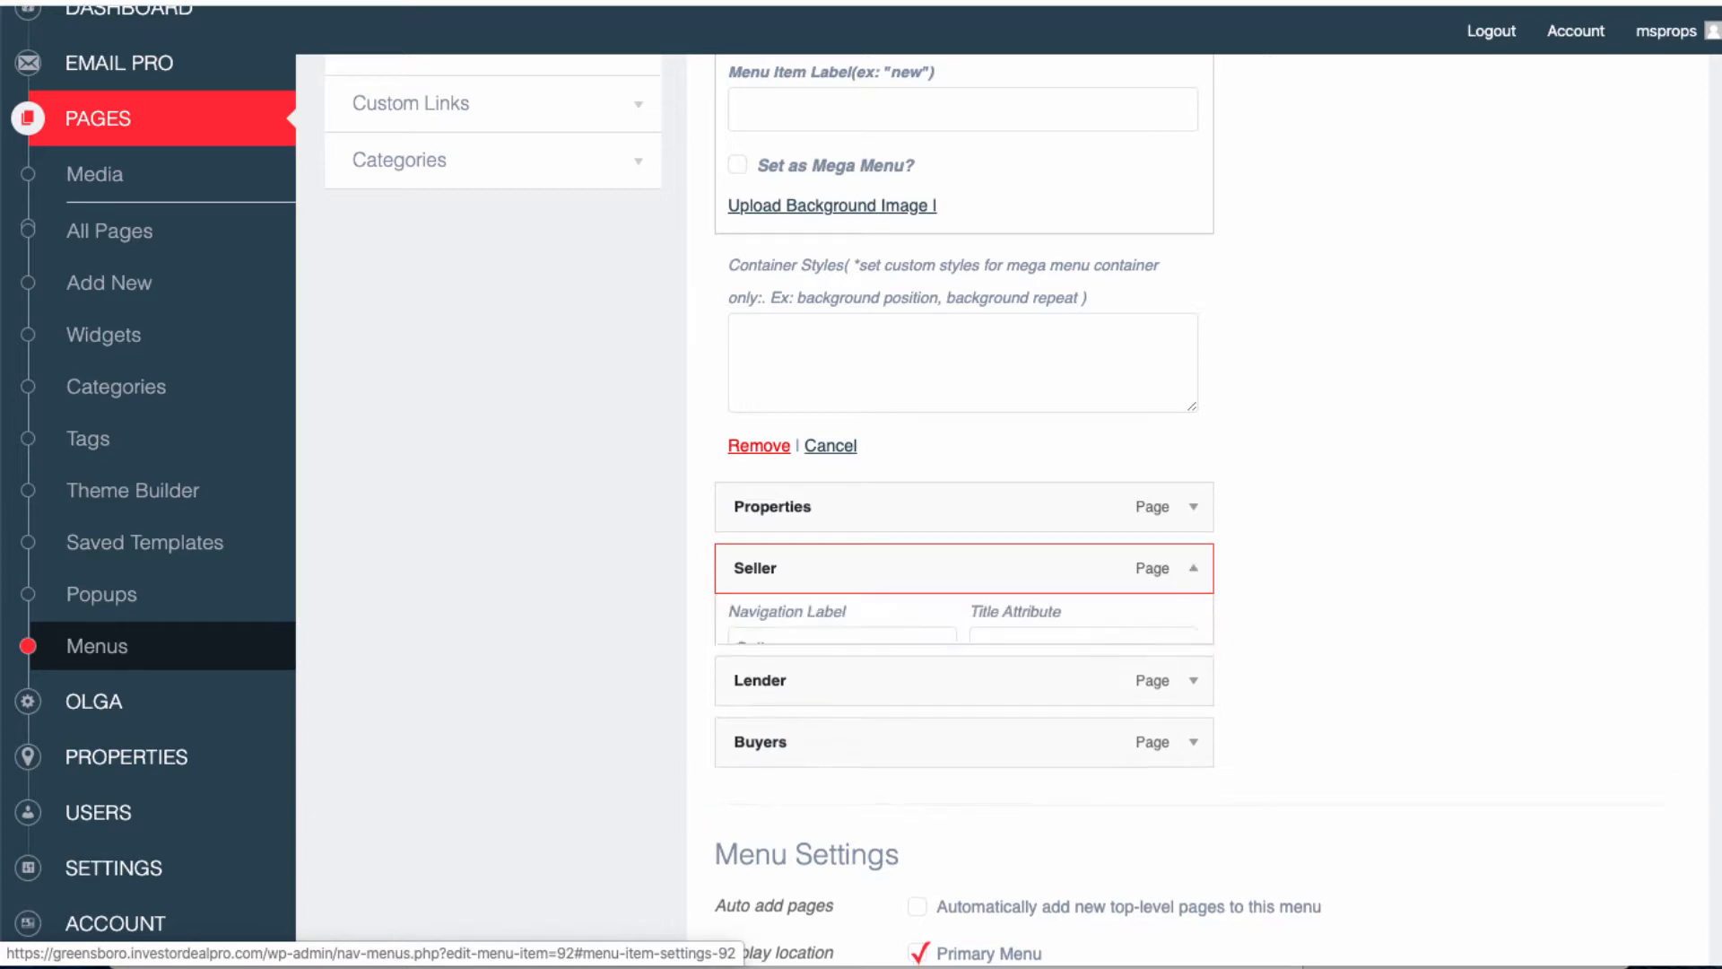
click(826, 659)
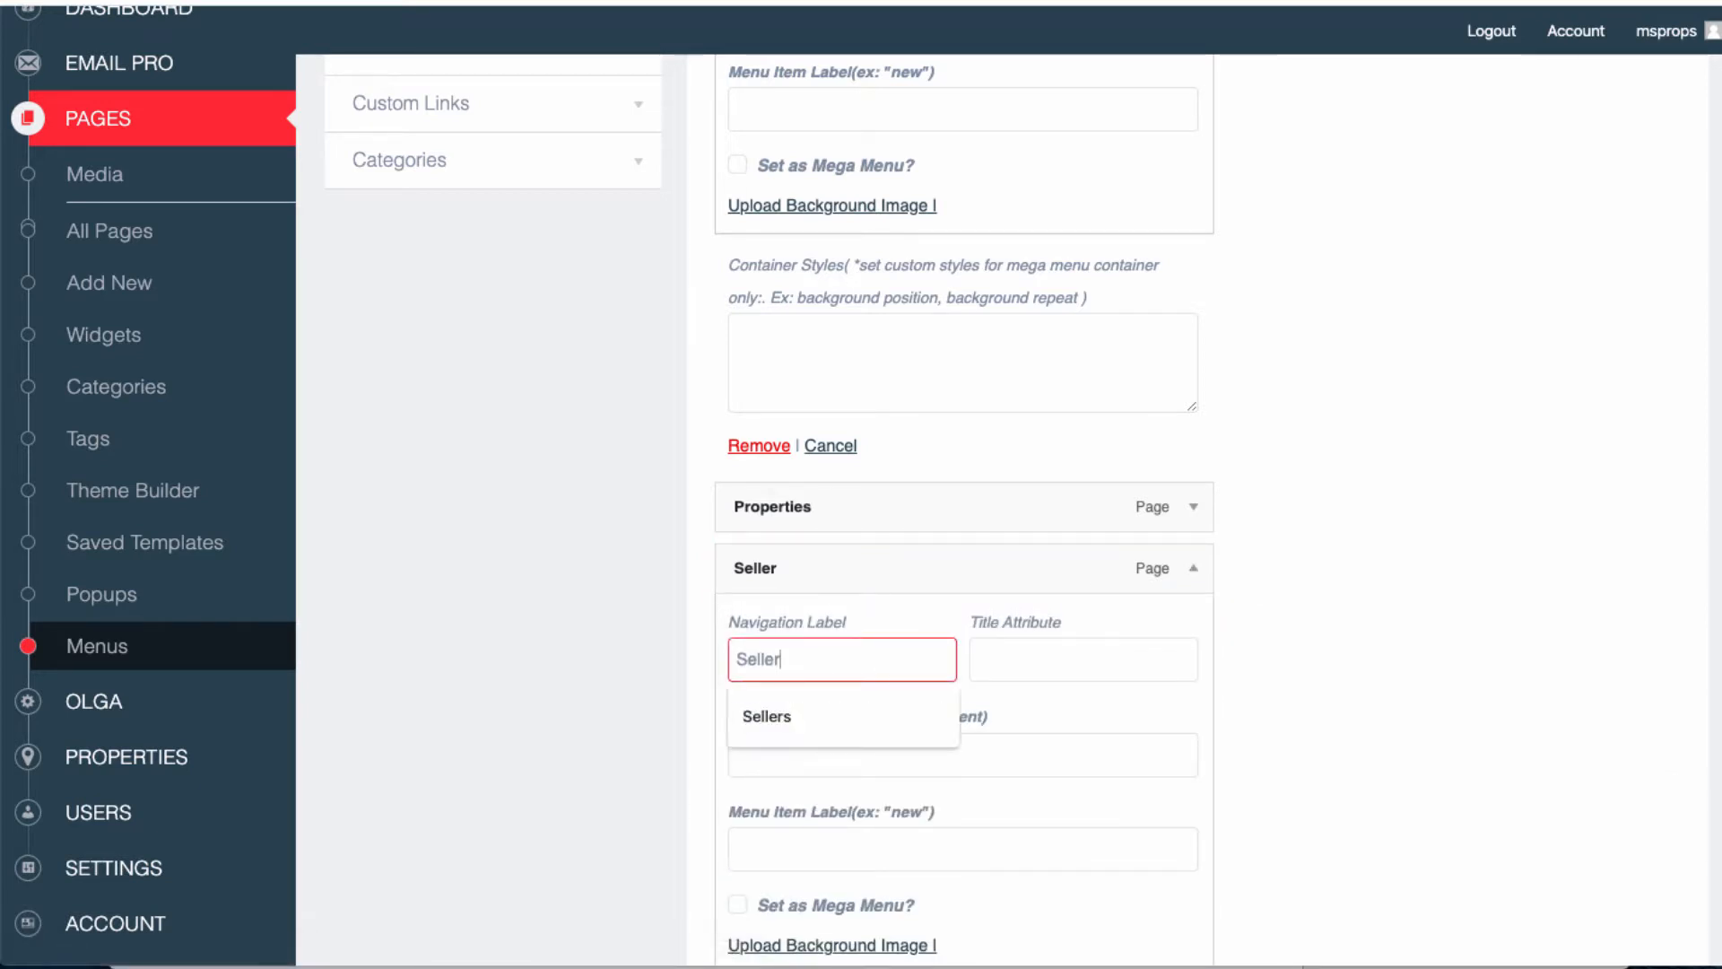
key(super+a)
text(Sell Your)
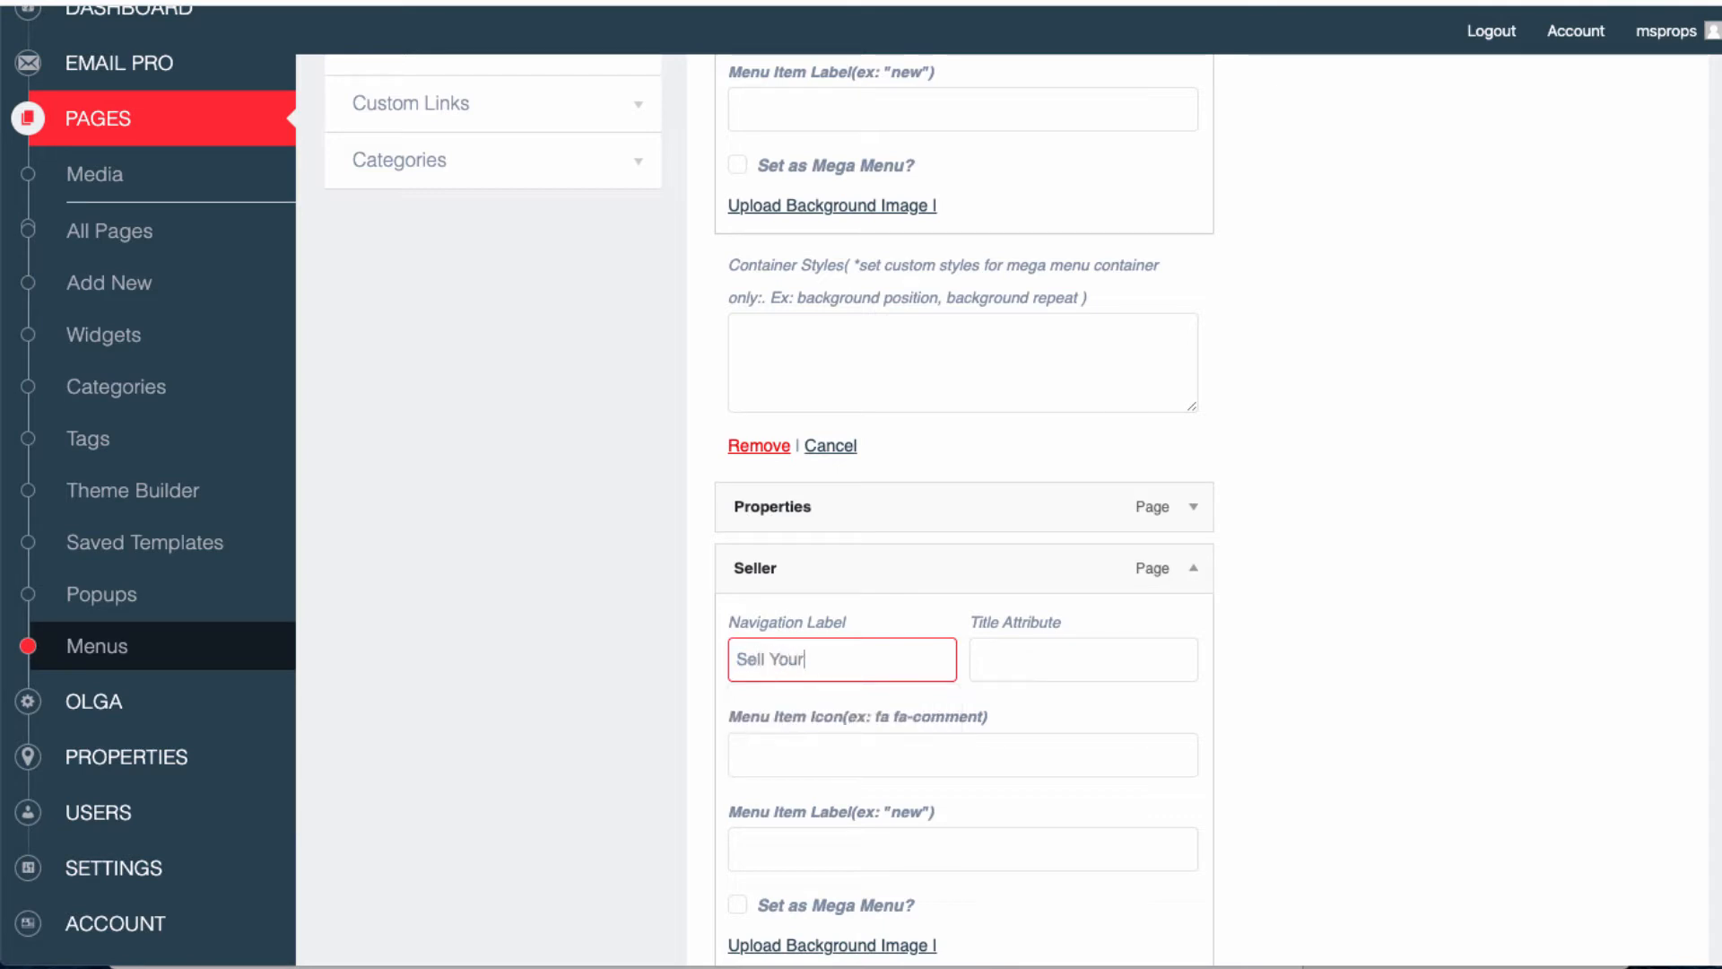
text( House)
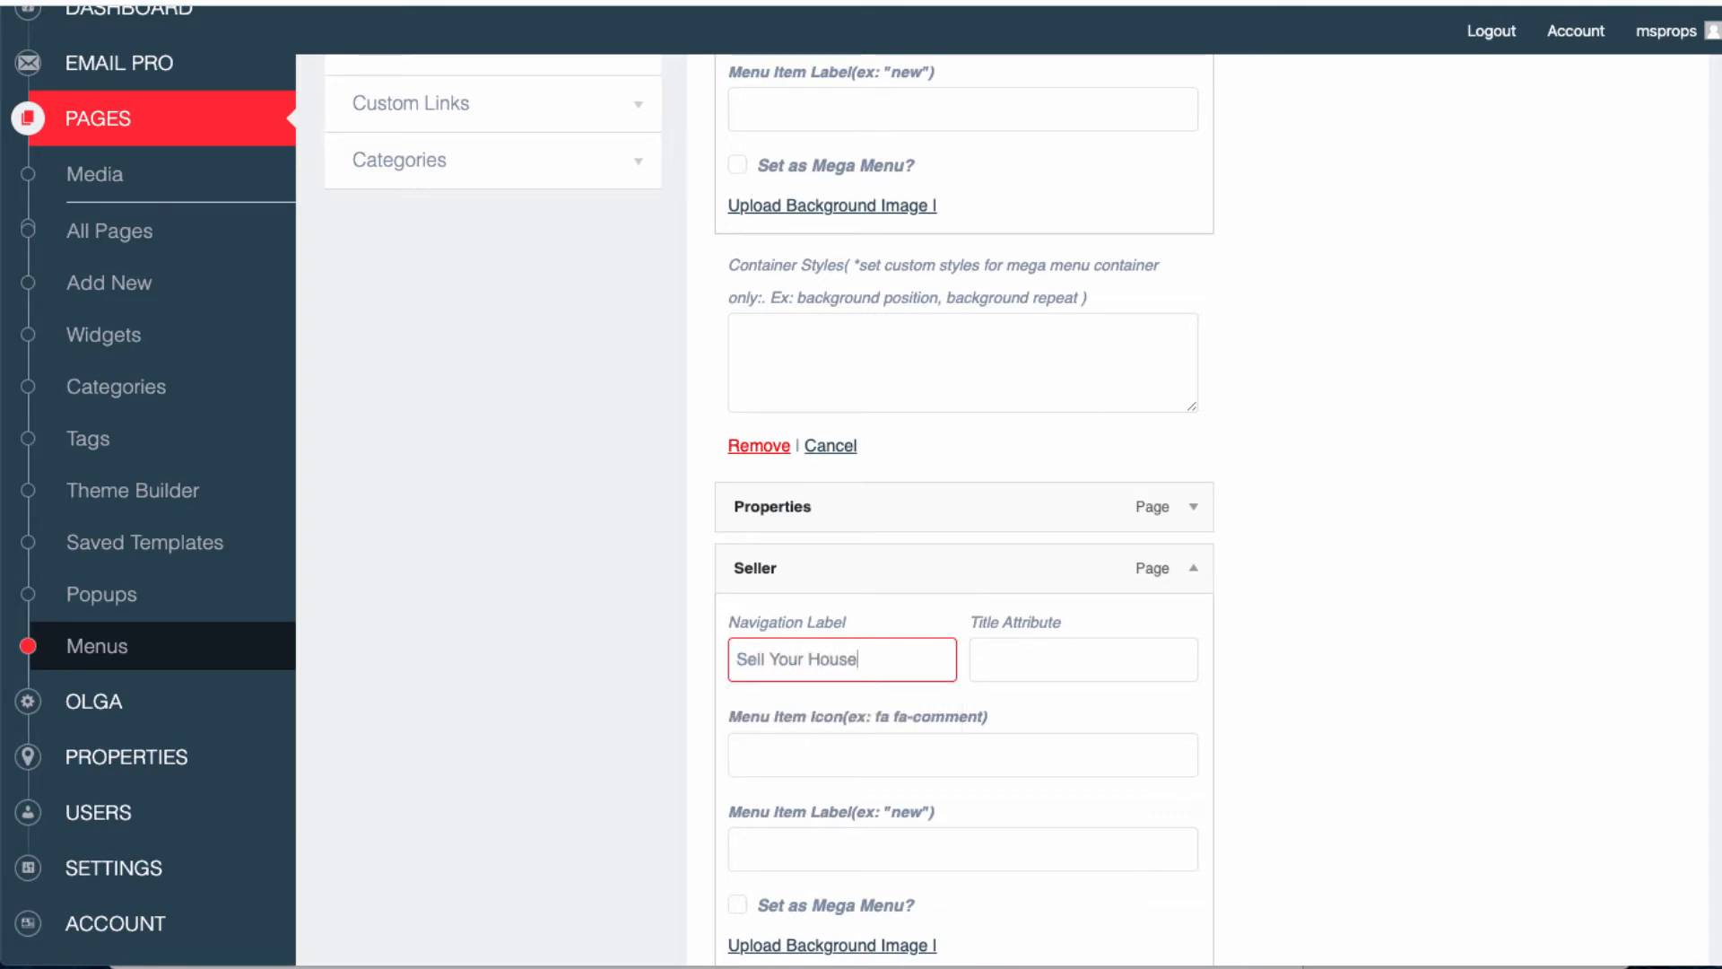
text( Now)
key(BackSpace)
key(BackSpace)
key(BackSpace)
click(1193, 568)
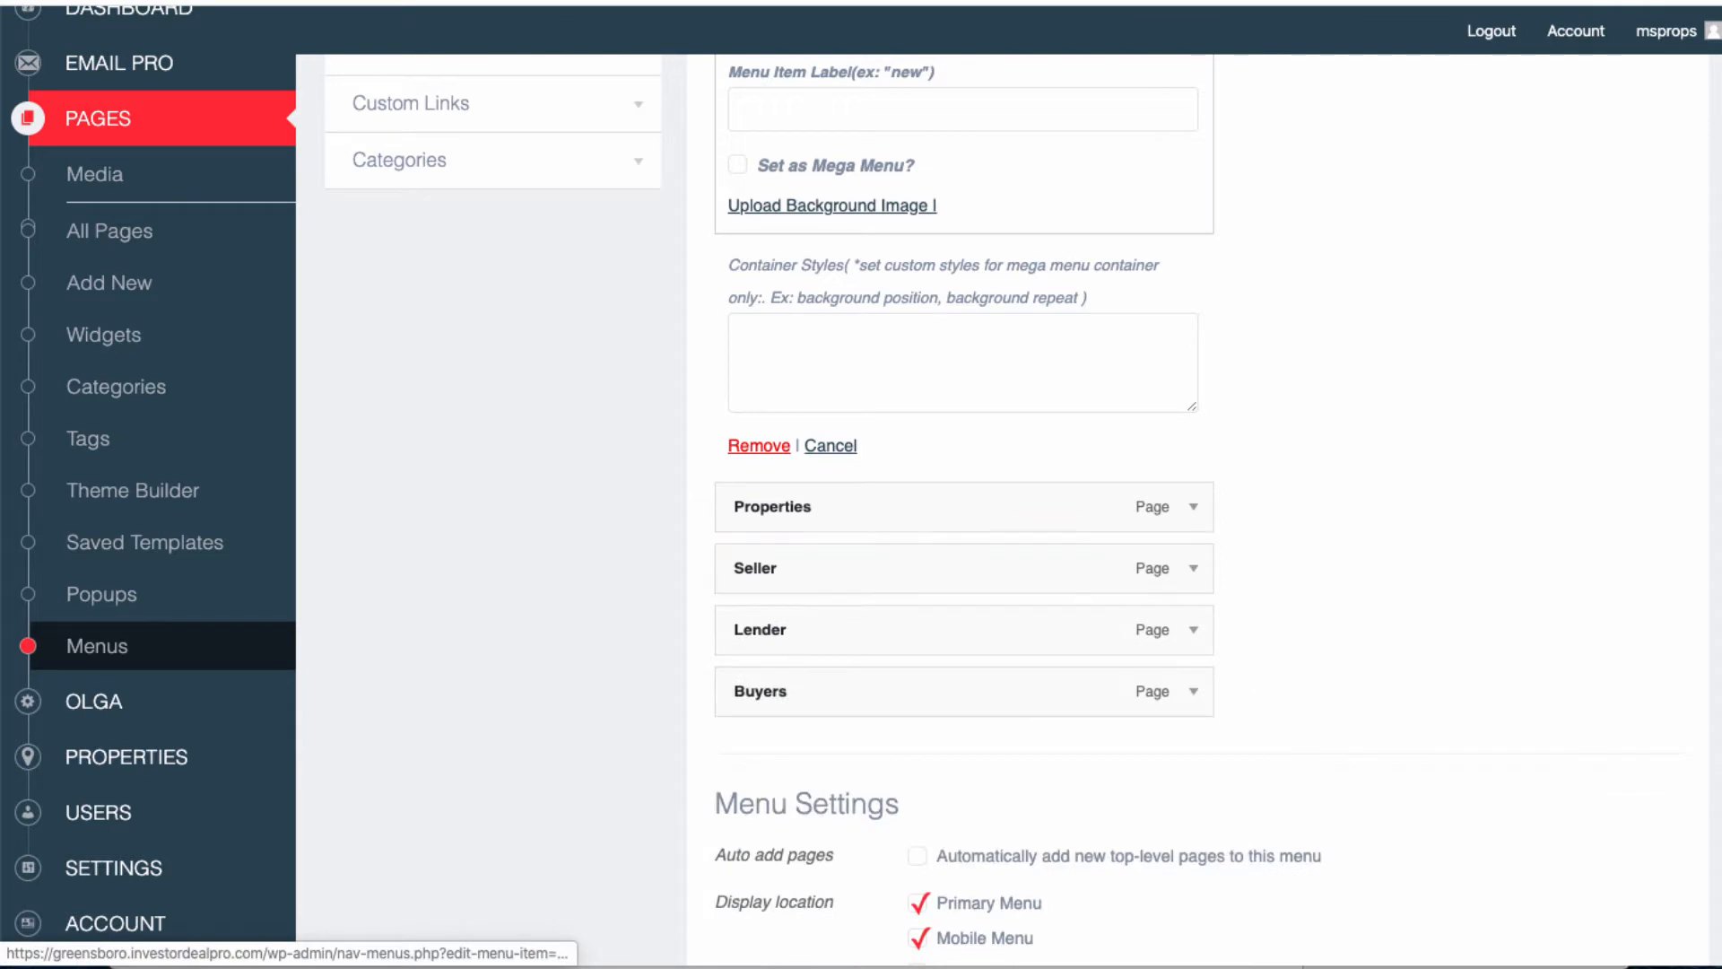
Change the Lender item's navigation label to "Partner".
click(1193, 630)
text(Partn)
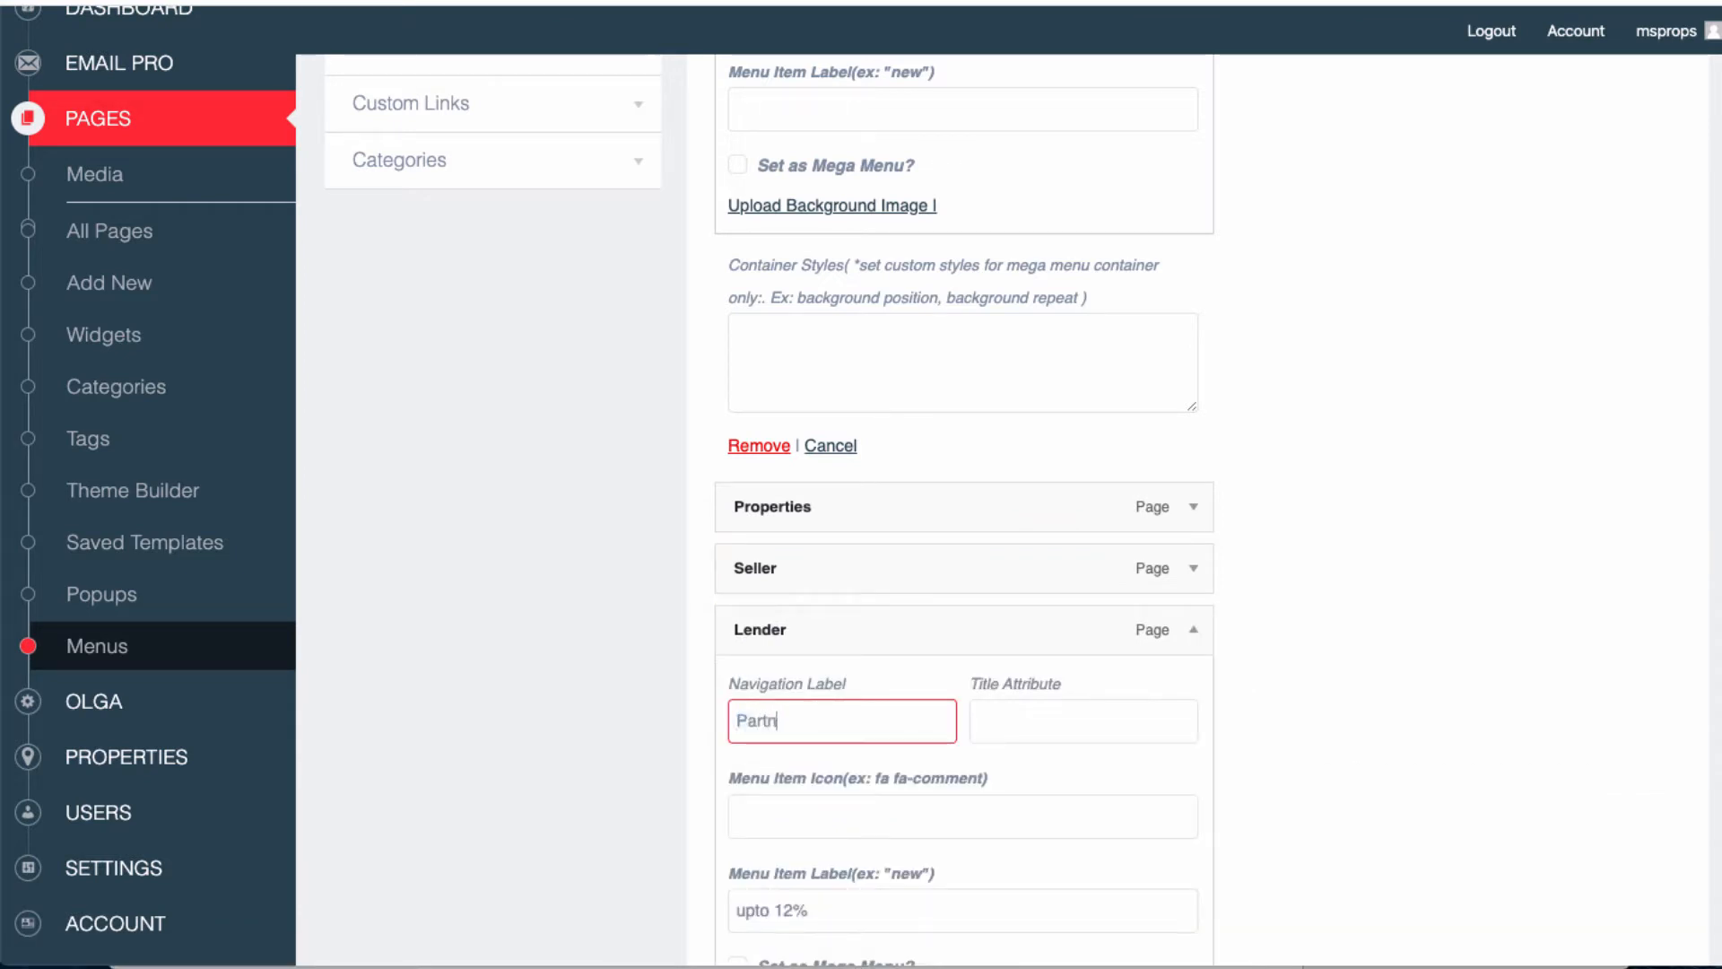
text(er)
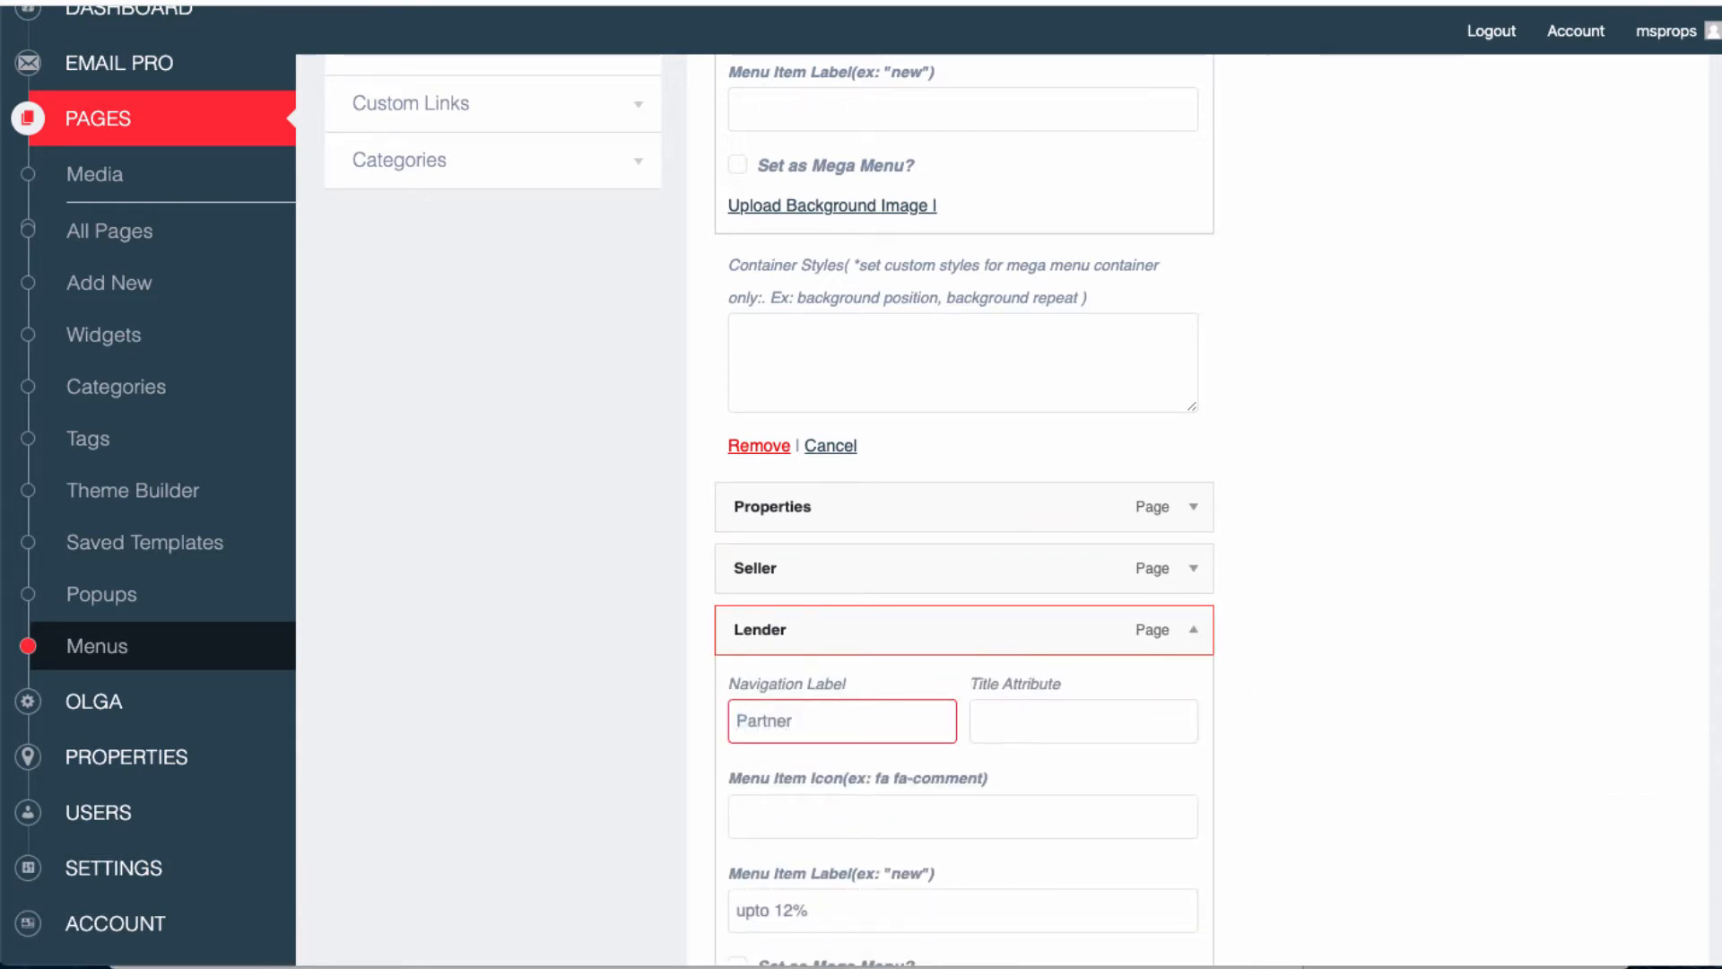
Collapse the Lender item's settings, then check the Buyers item's navigation label and collapse it.
click(1193, 630)
click(1193, 690)
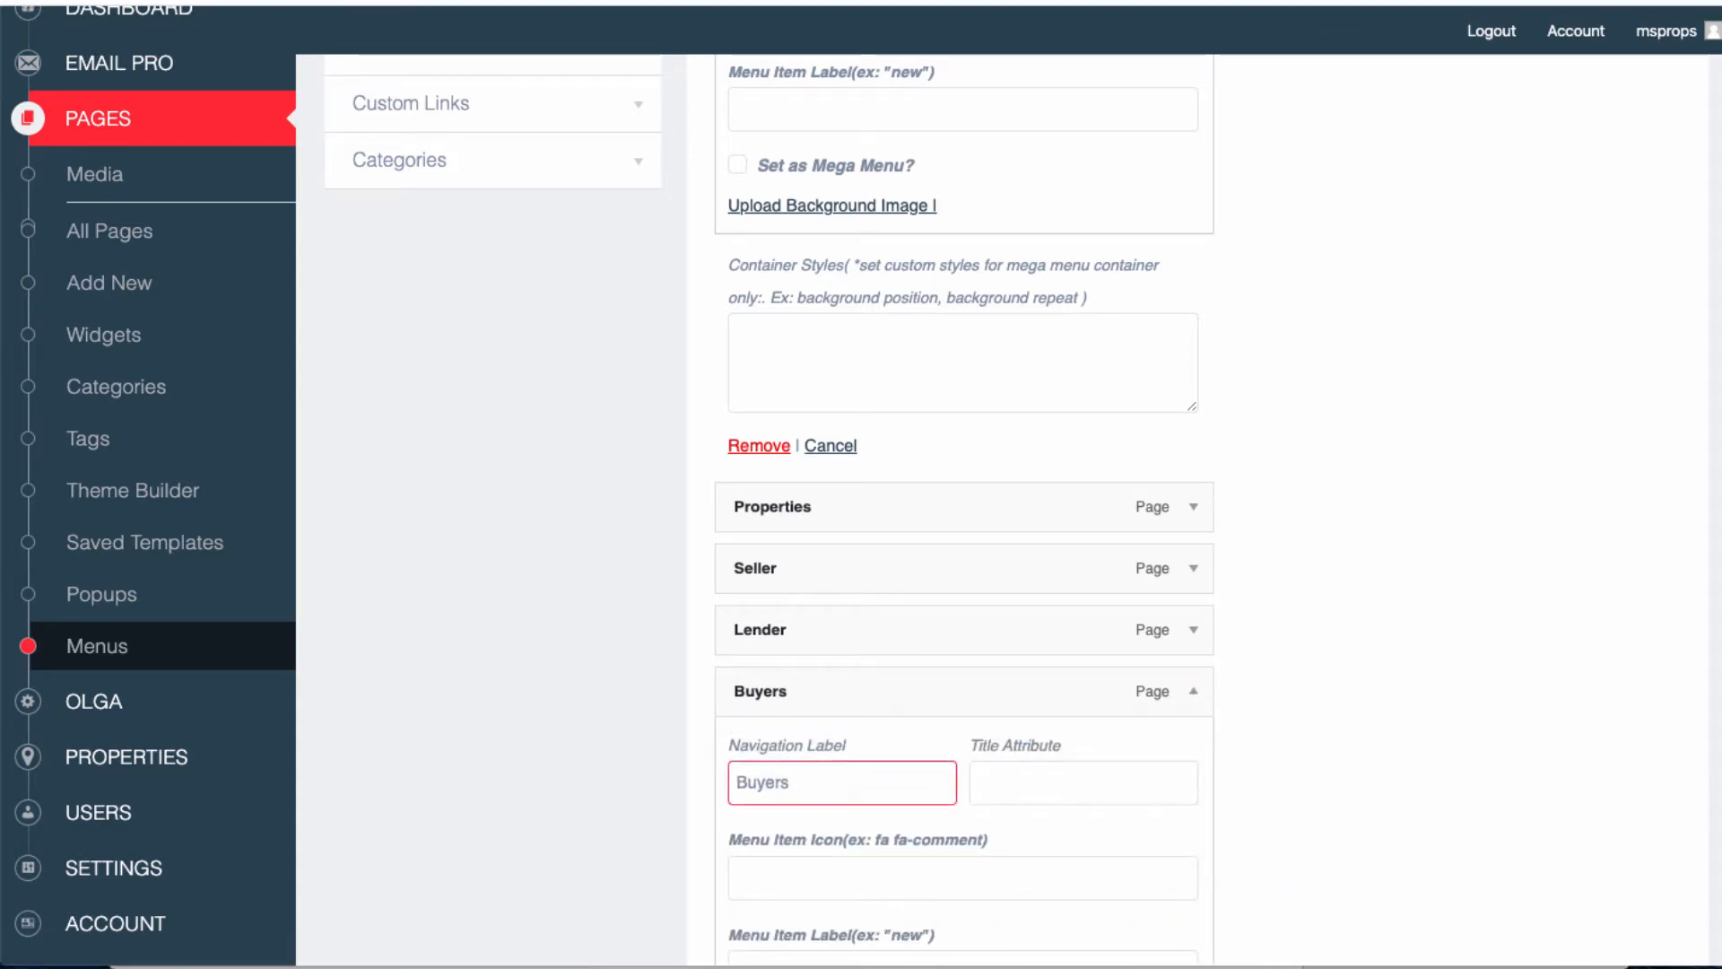
drag(791, 782, 733, 782)
click(1301, 762)
click(1192, 690)
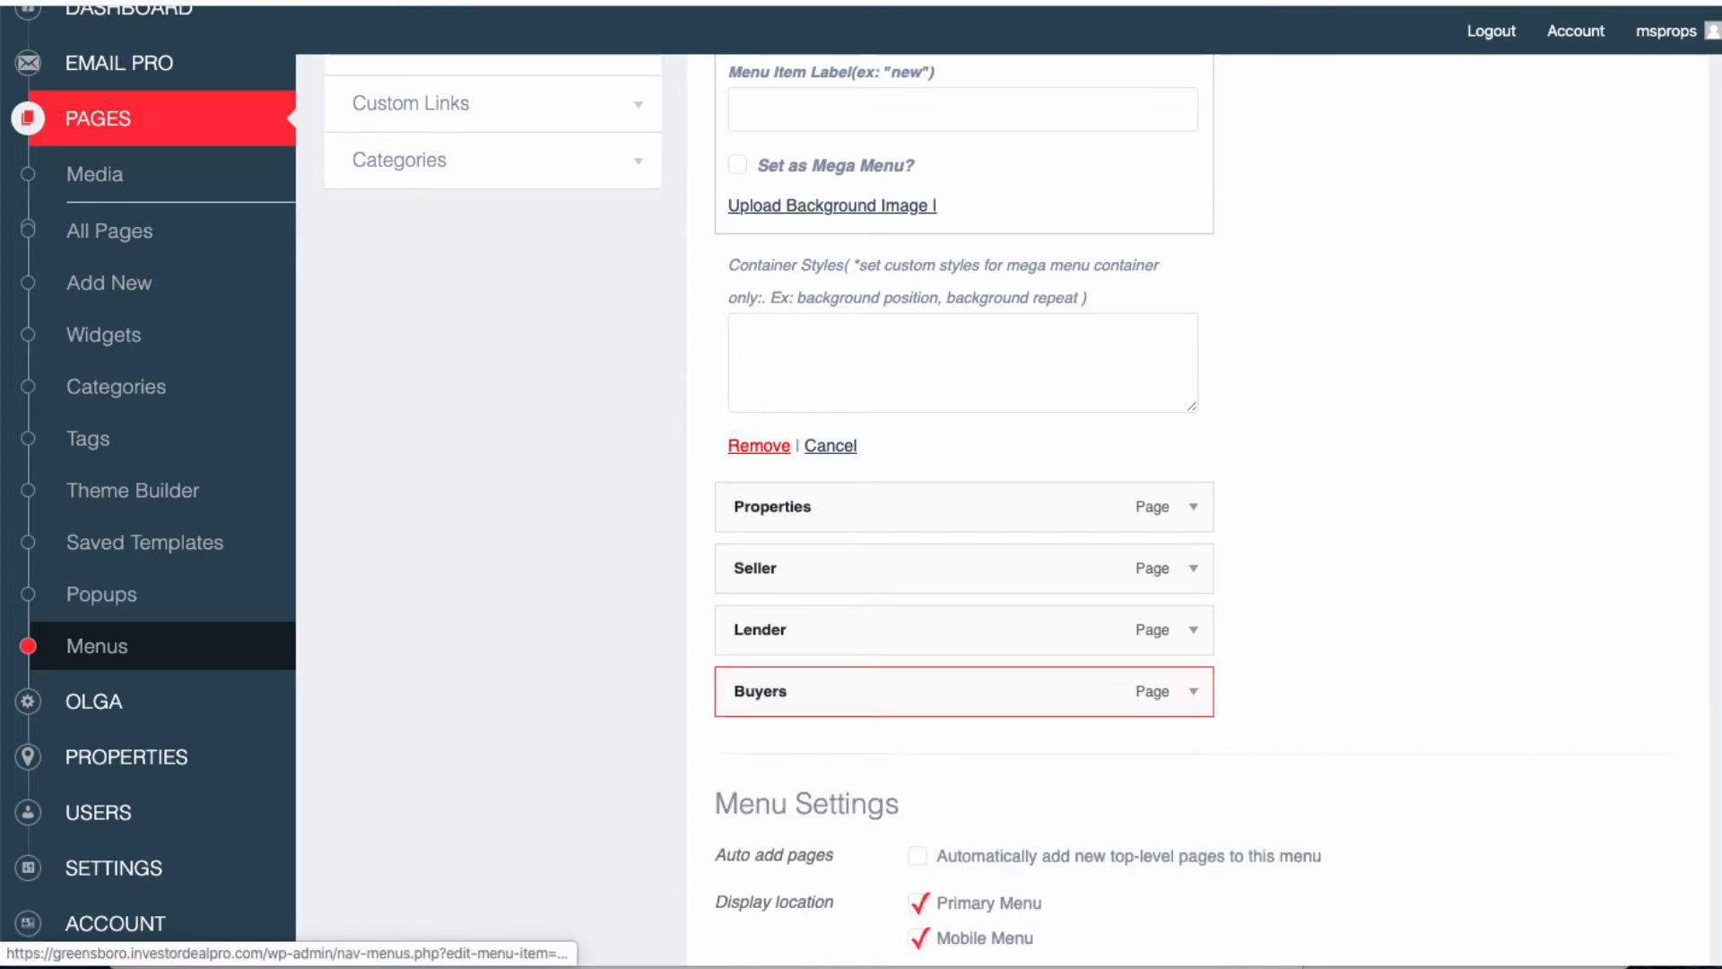
Examine the Top Bar Menu's display locations and the list of menus available for editing.
scroll(987, 502, down, 3)
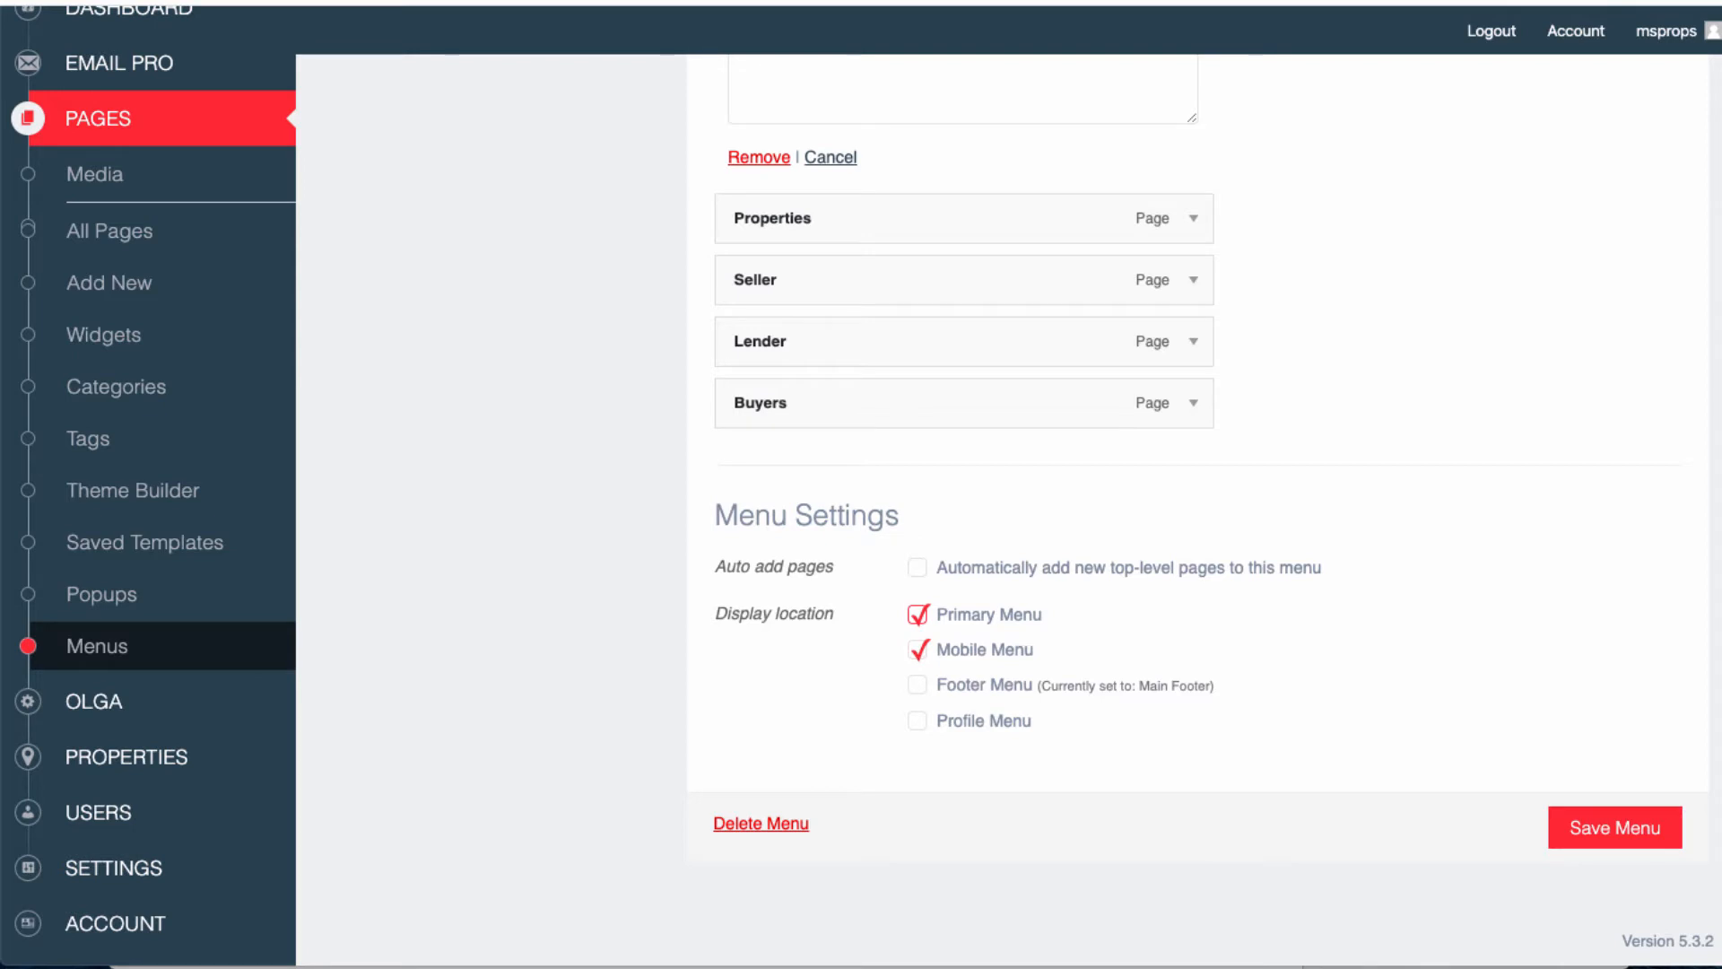
drag(971, 615, 935, 614)
drag(1037, 650, 935, 649)
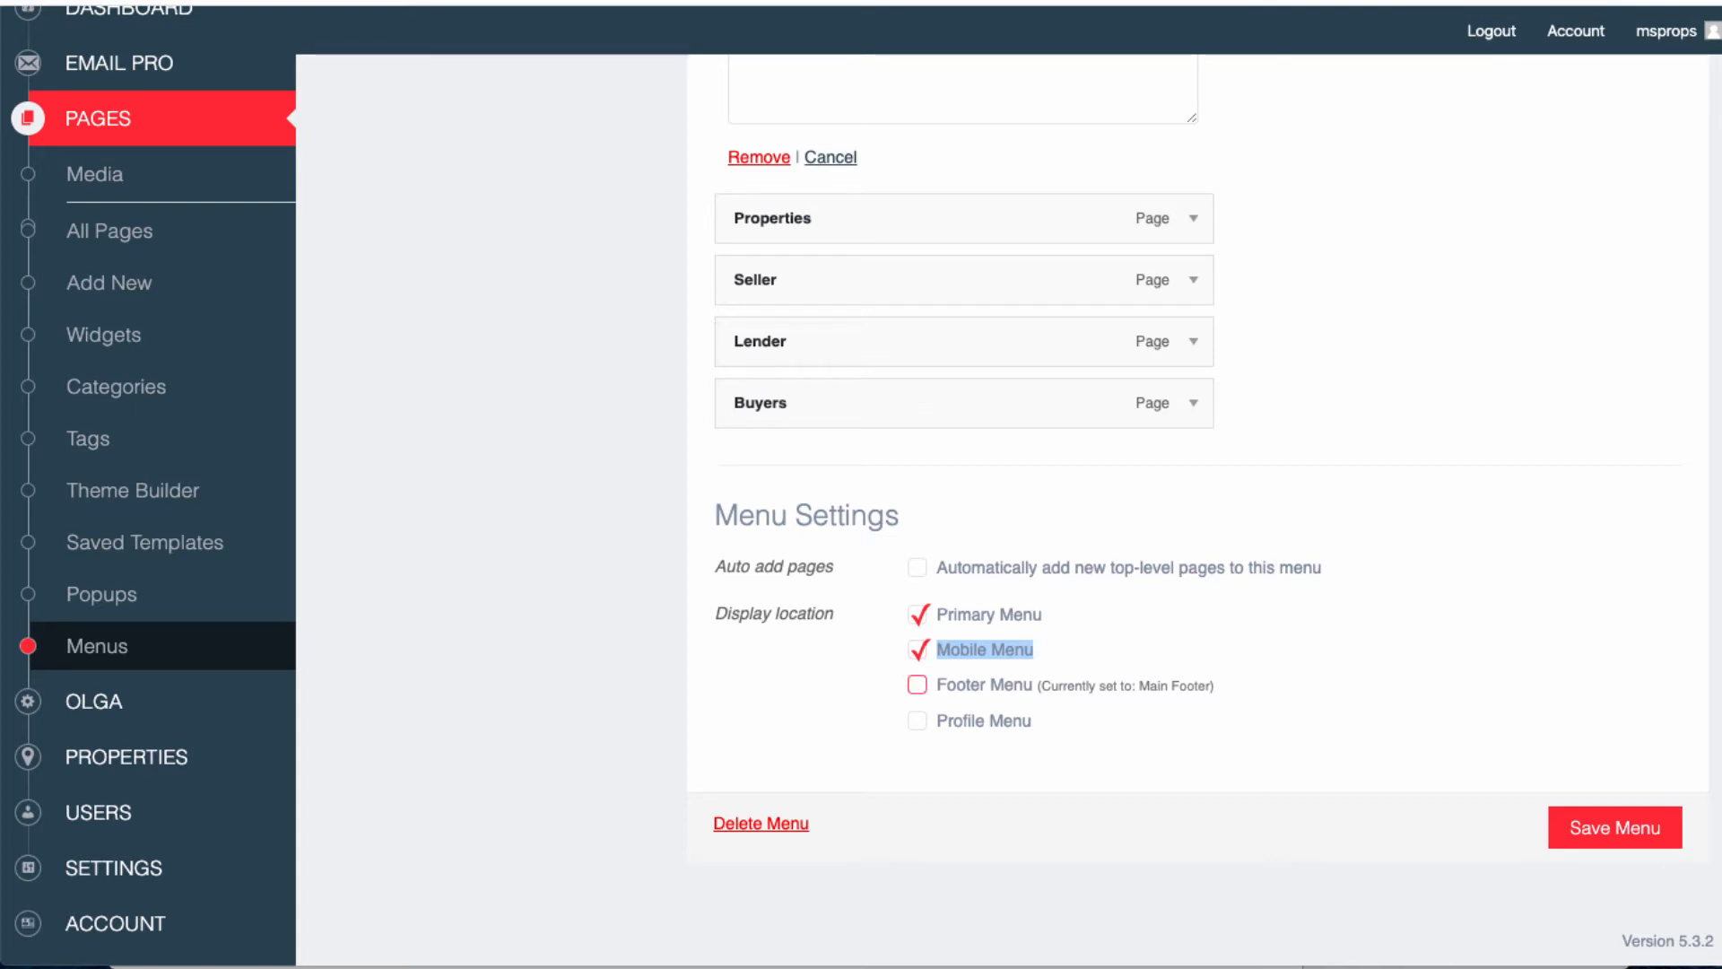
scroll(1002, 511, up, 5)
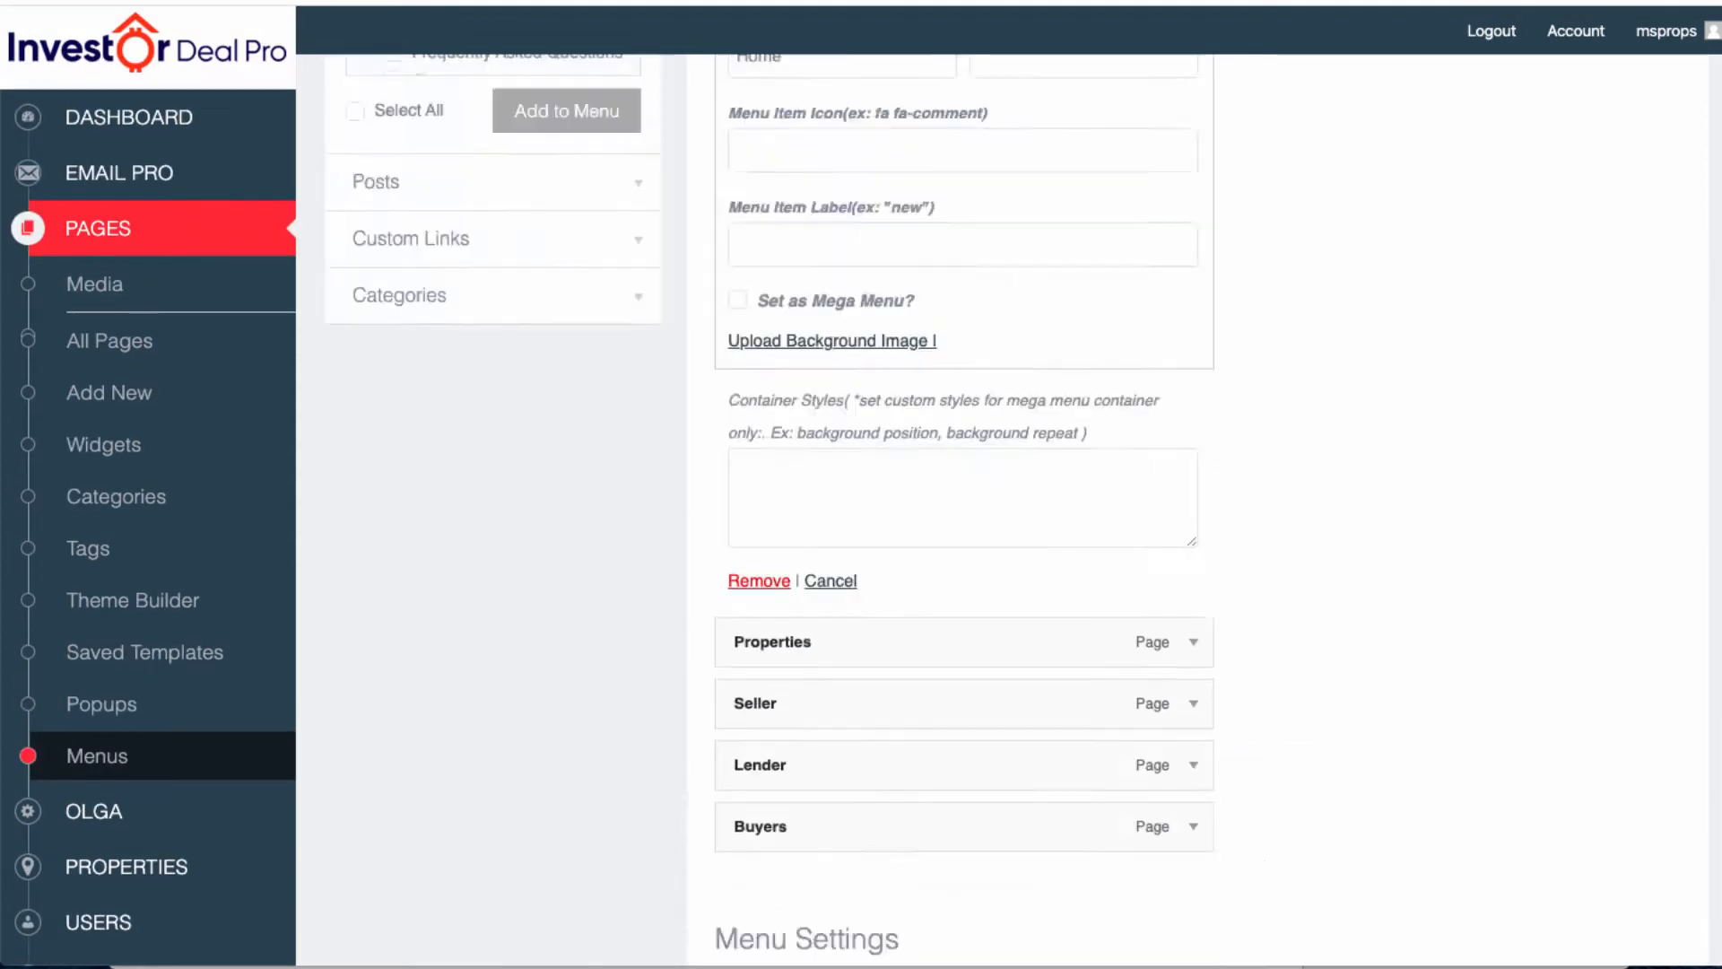
scroll(1001, 511, up, 10)
click(854, 332)
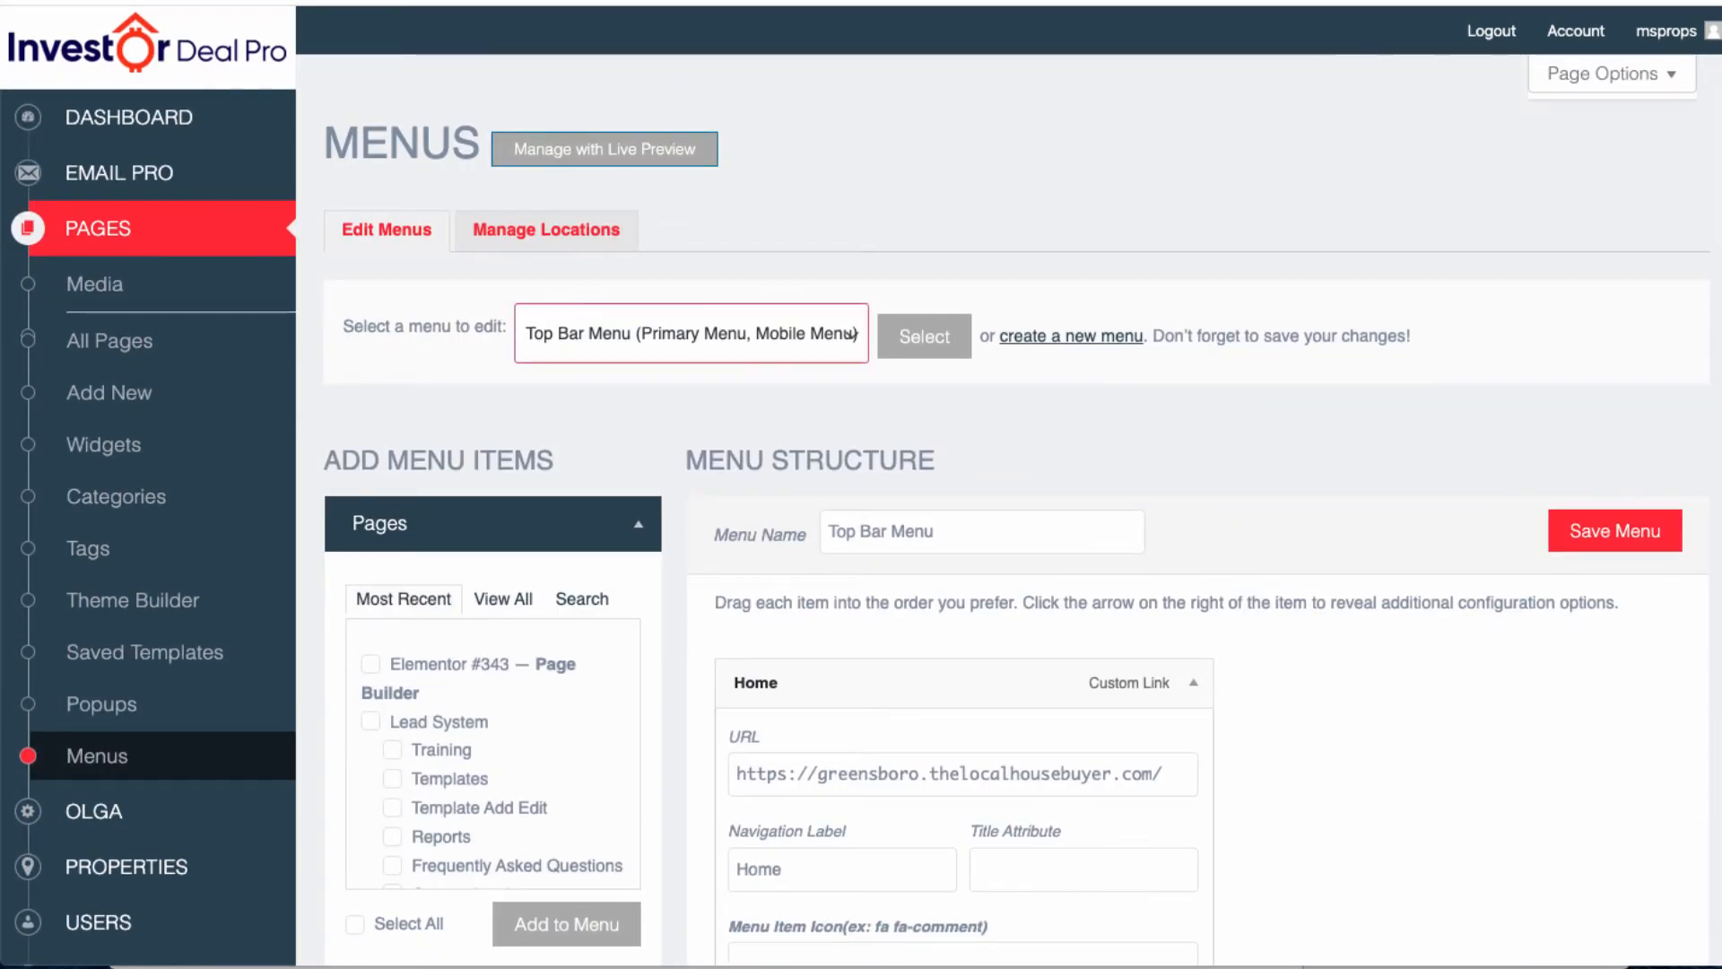
click(855, 334)
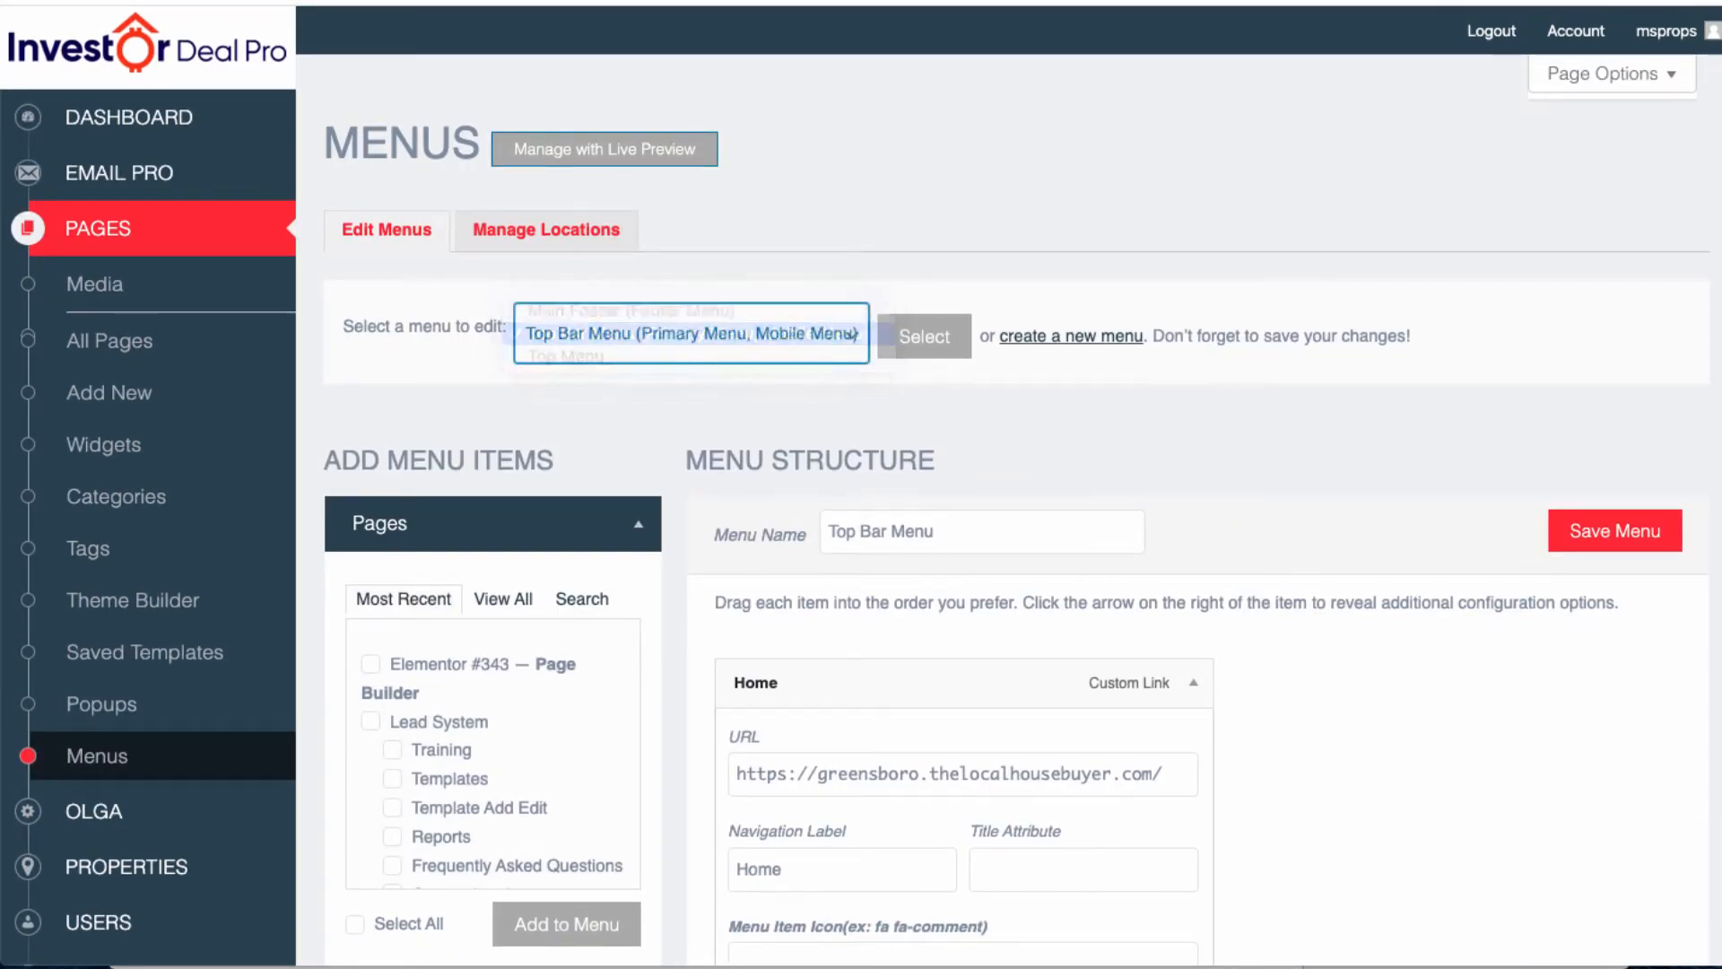
click(855, 333)
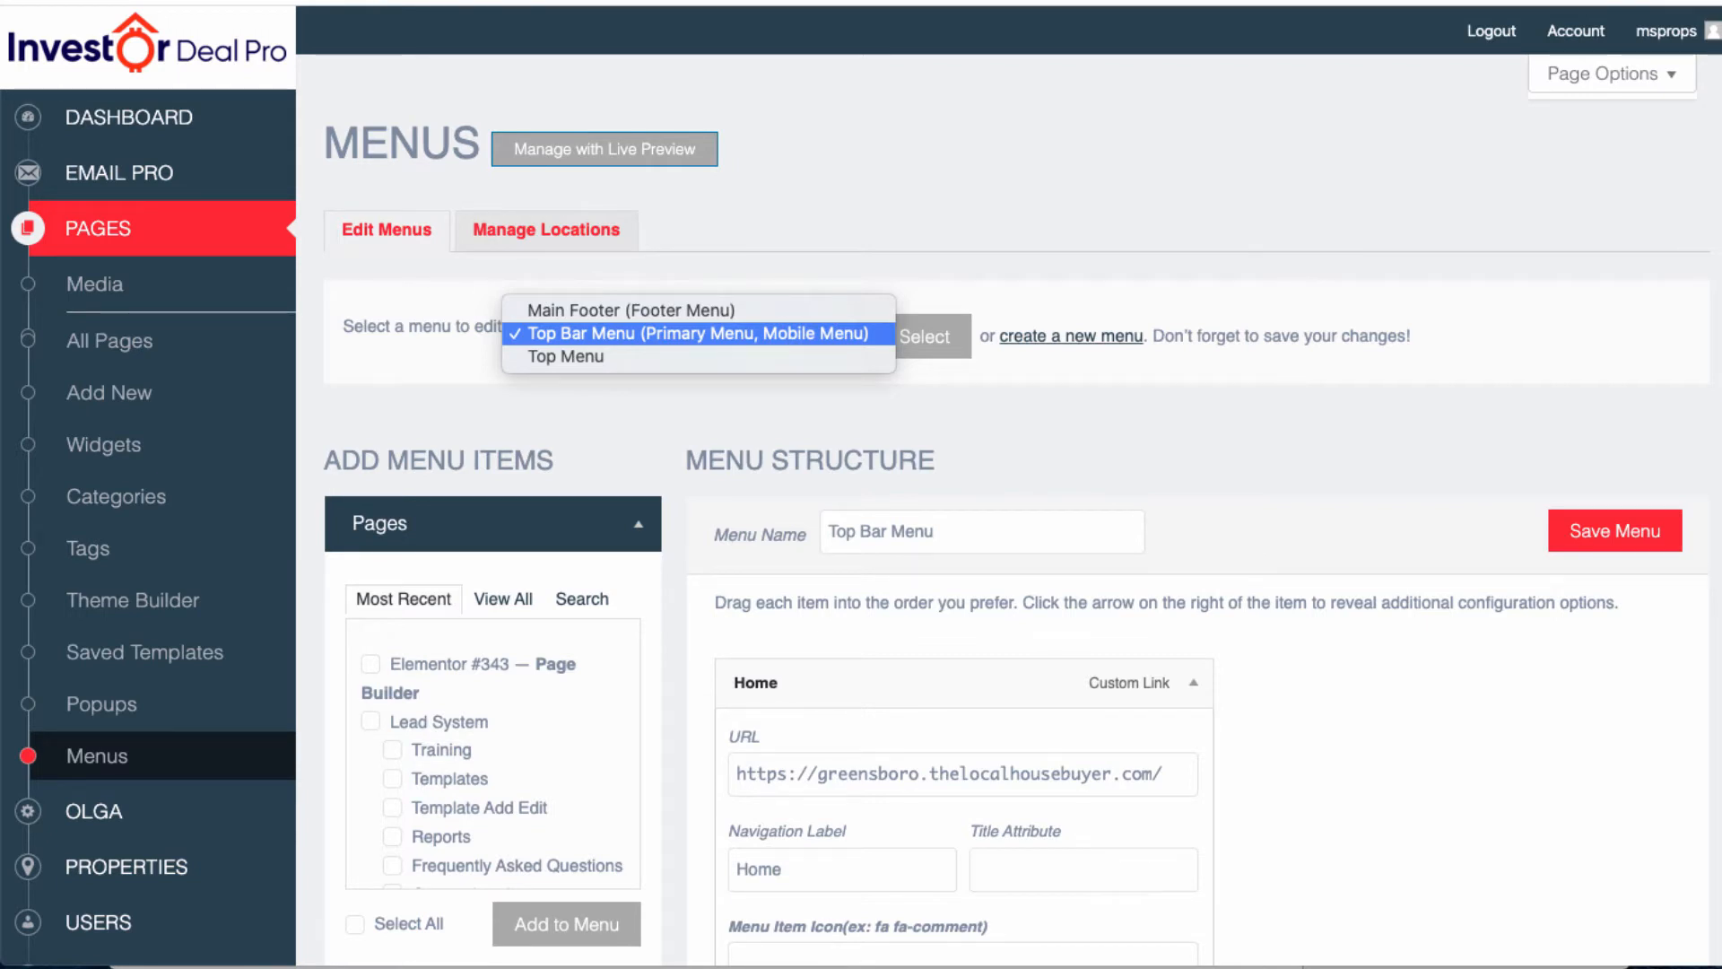
click(852, 334)
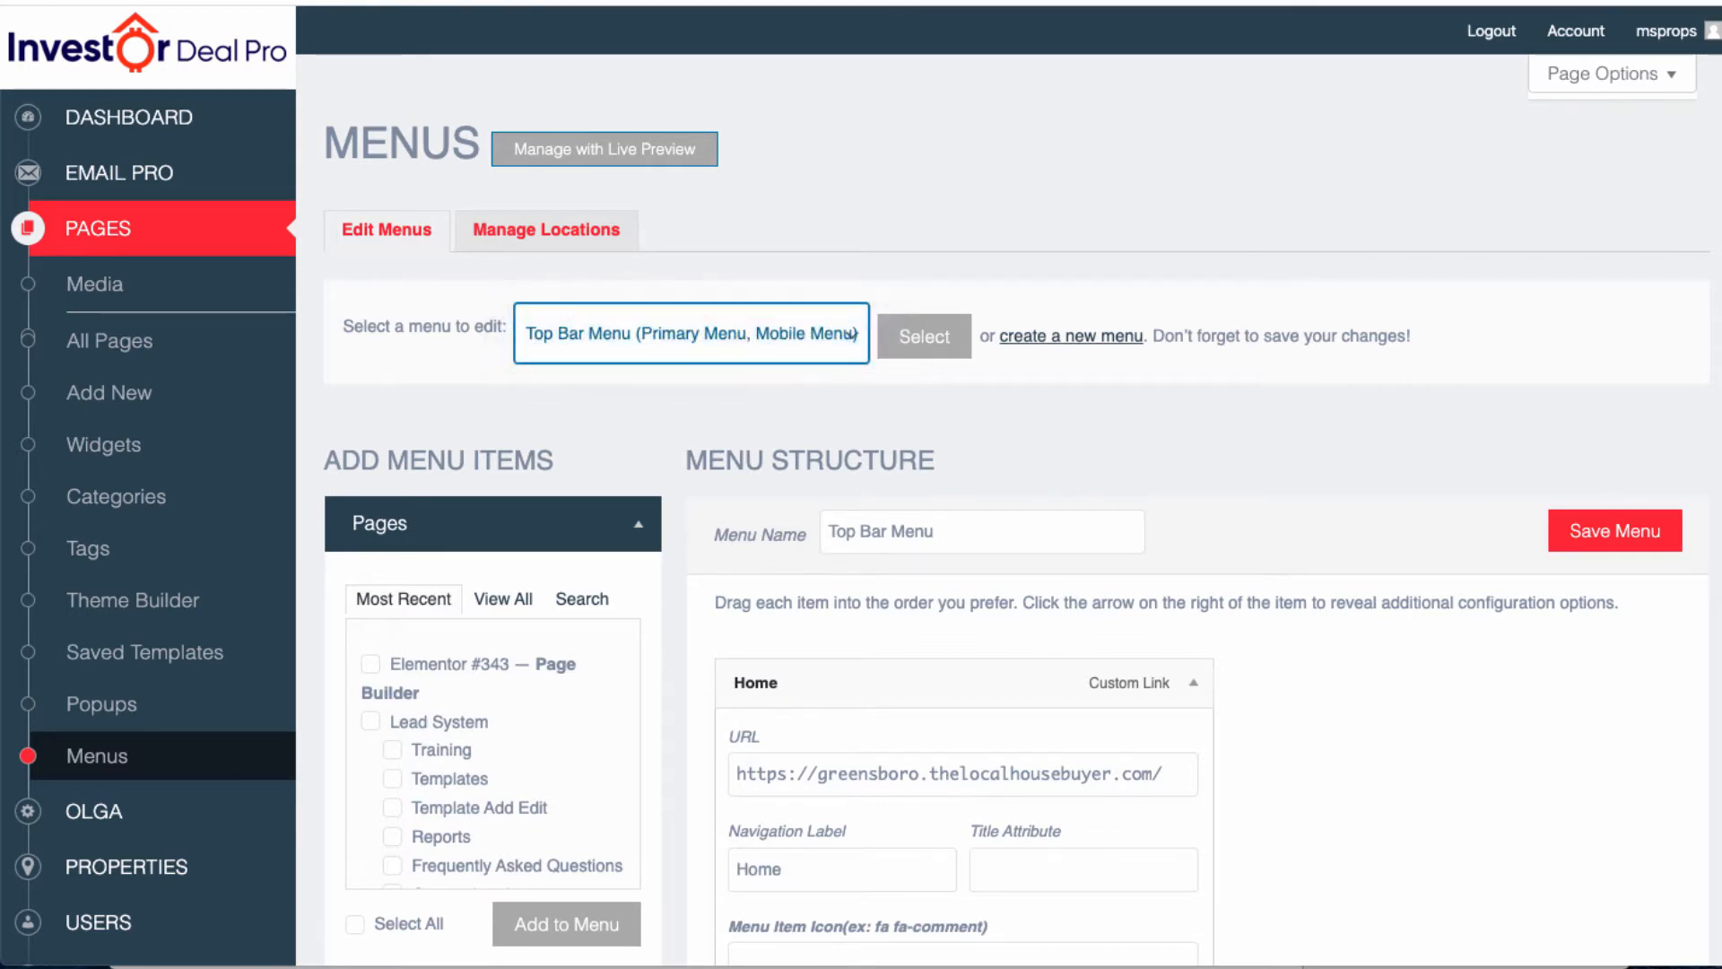
Save the changes made to the Top Bar Menu.
scroll(1016, 509, down, 3)
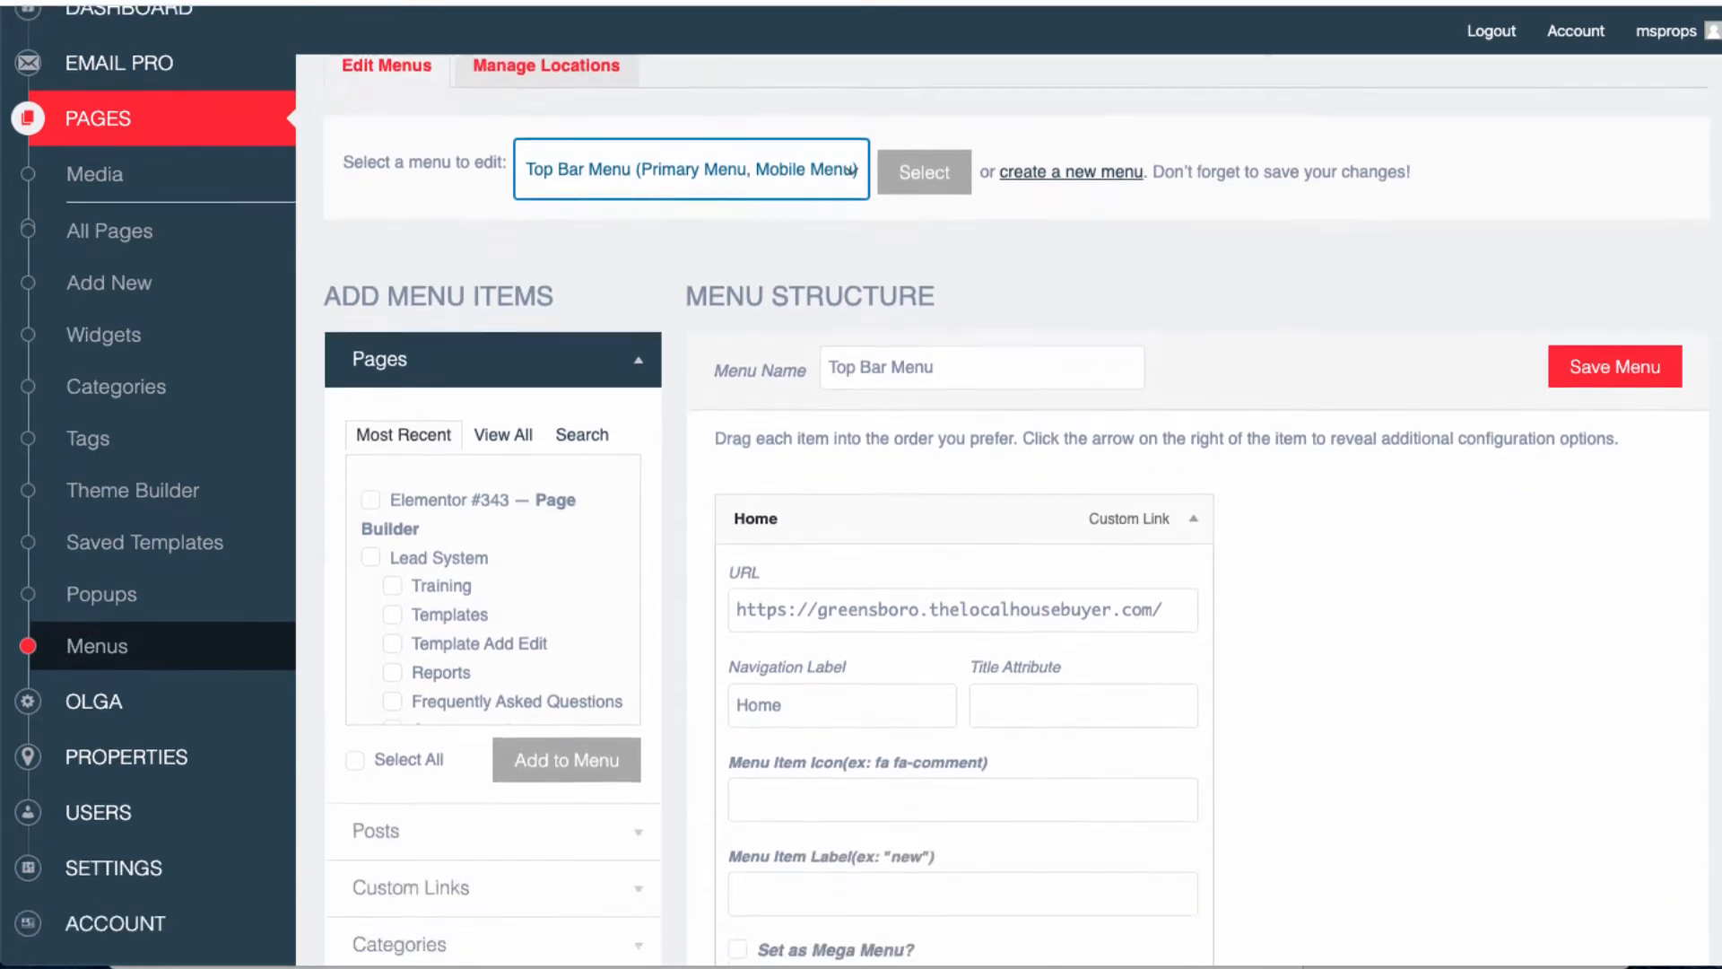
drag(942, 276, 825, 276)
scroll(1016, 510, down, 10)
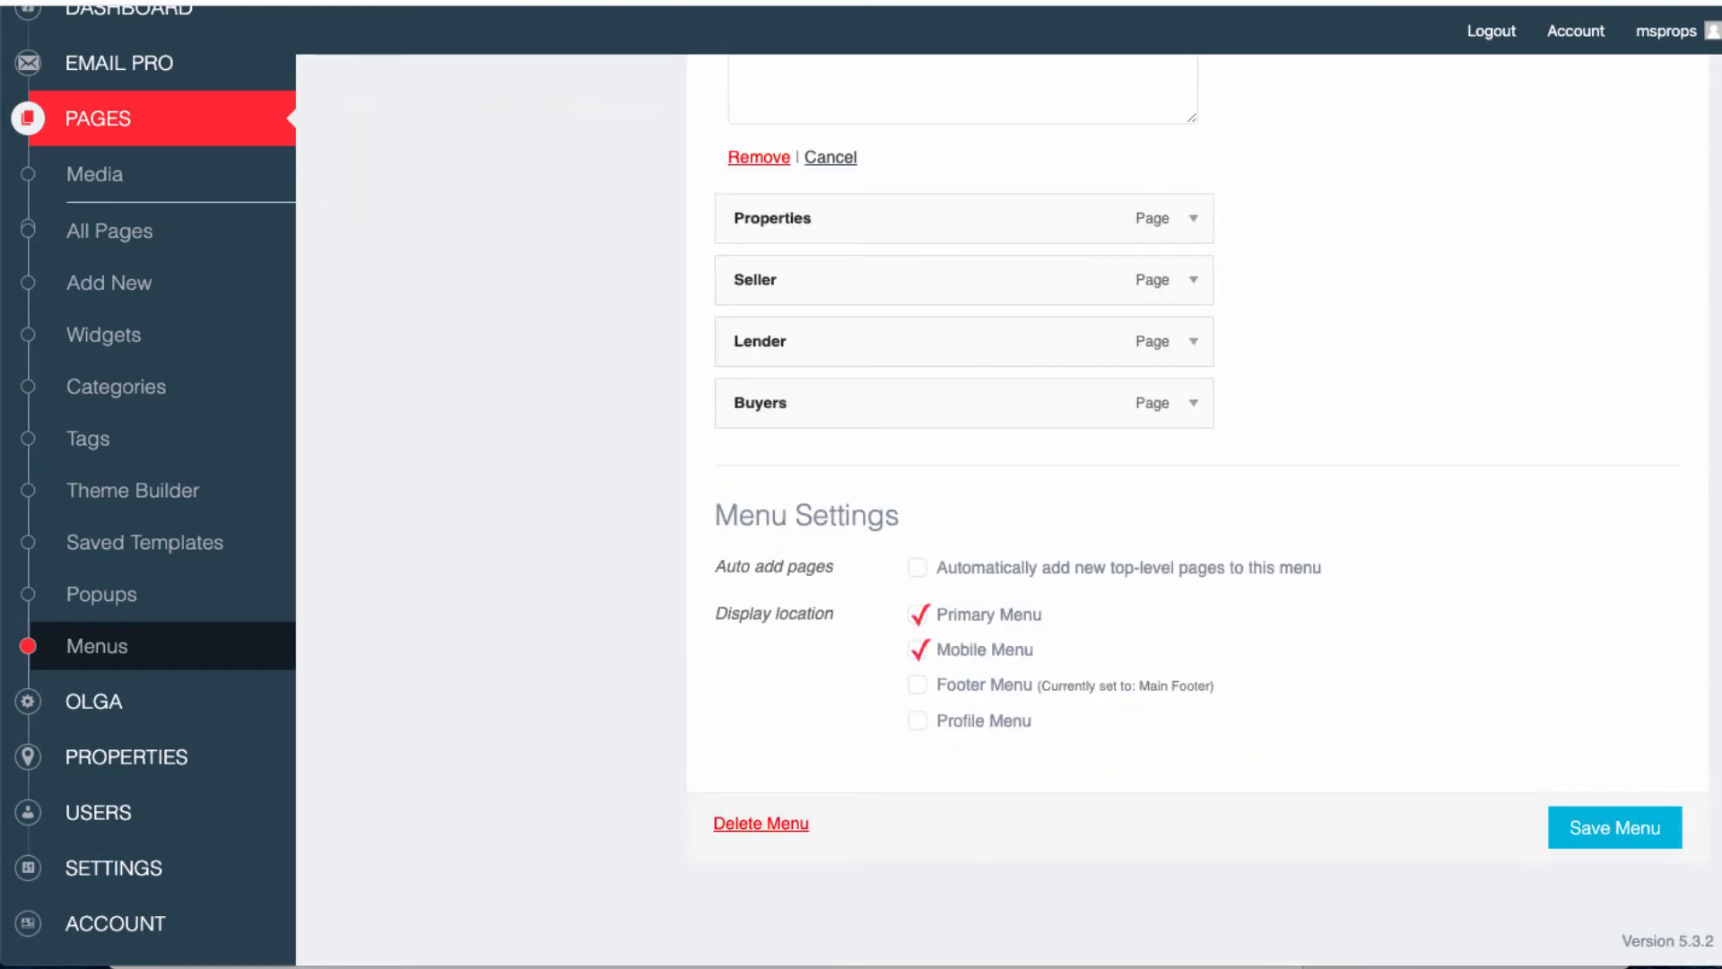
click(1614, 827)
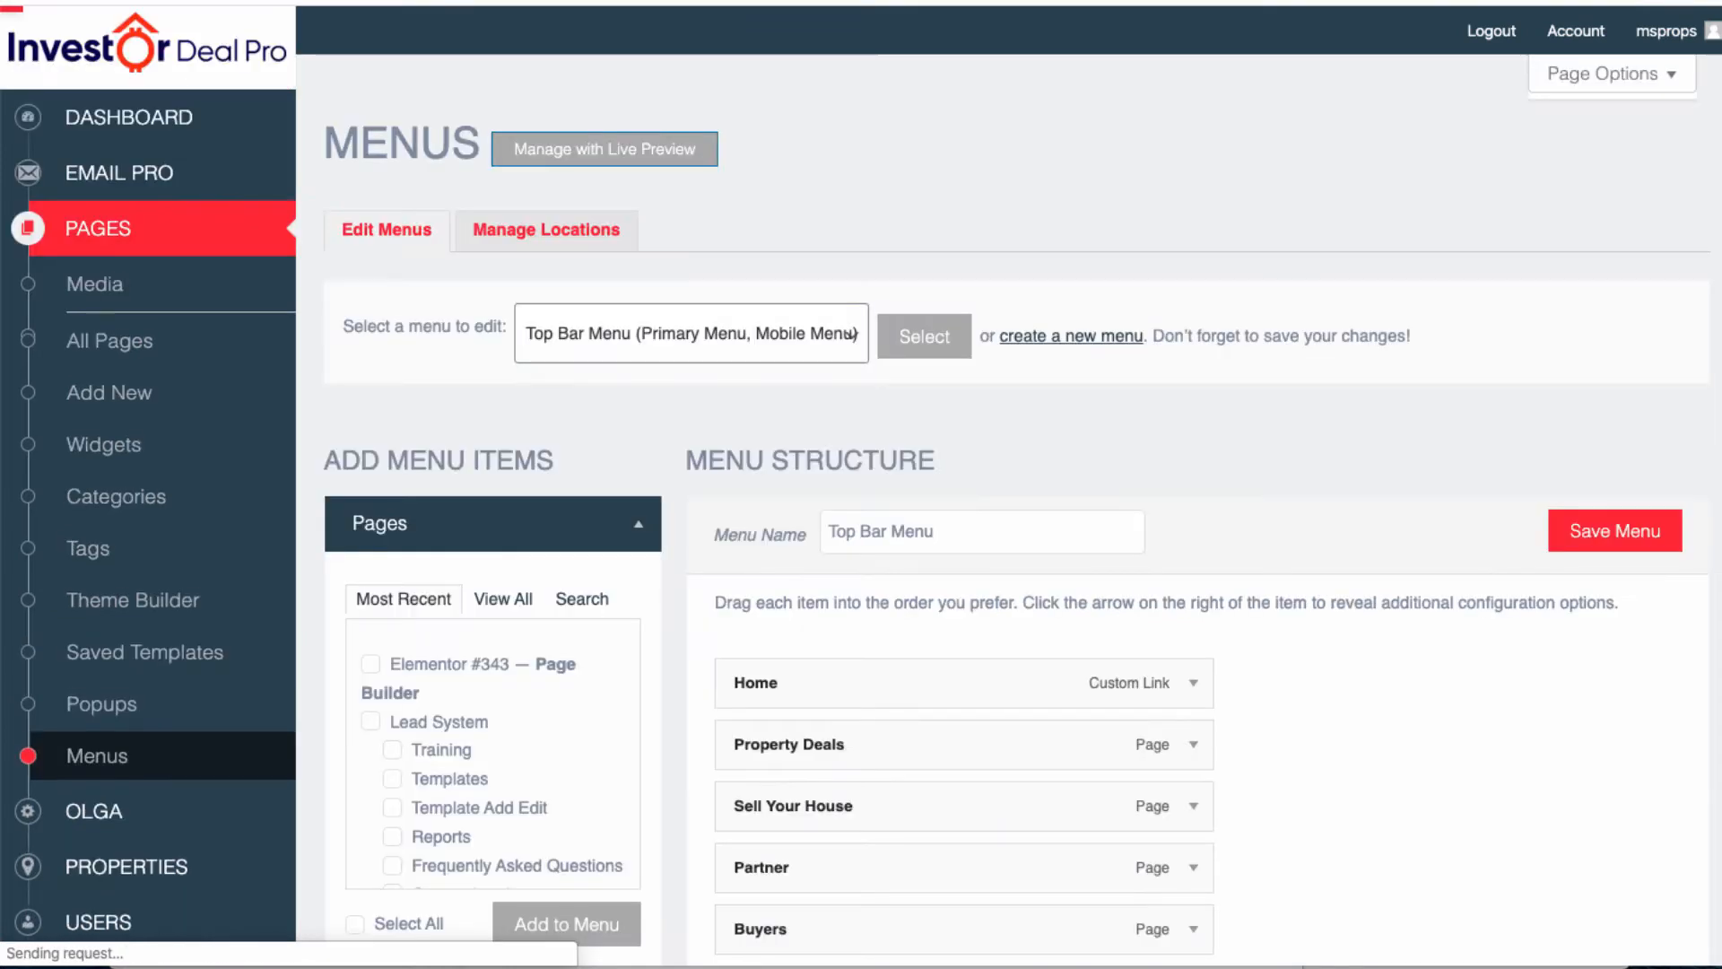
Load the Main Footer (Footer Menu) menu for editing.
click(852, 334)
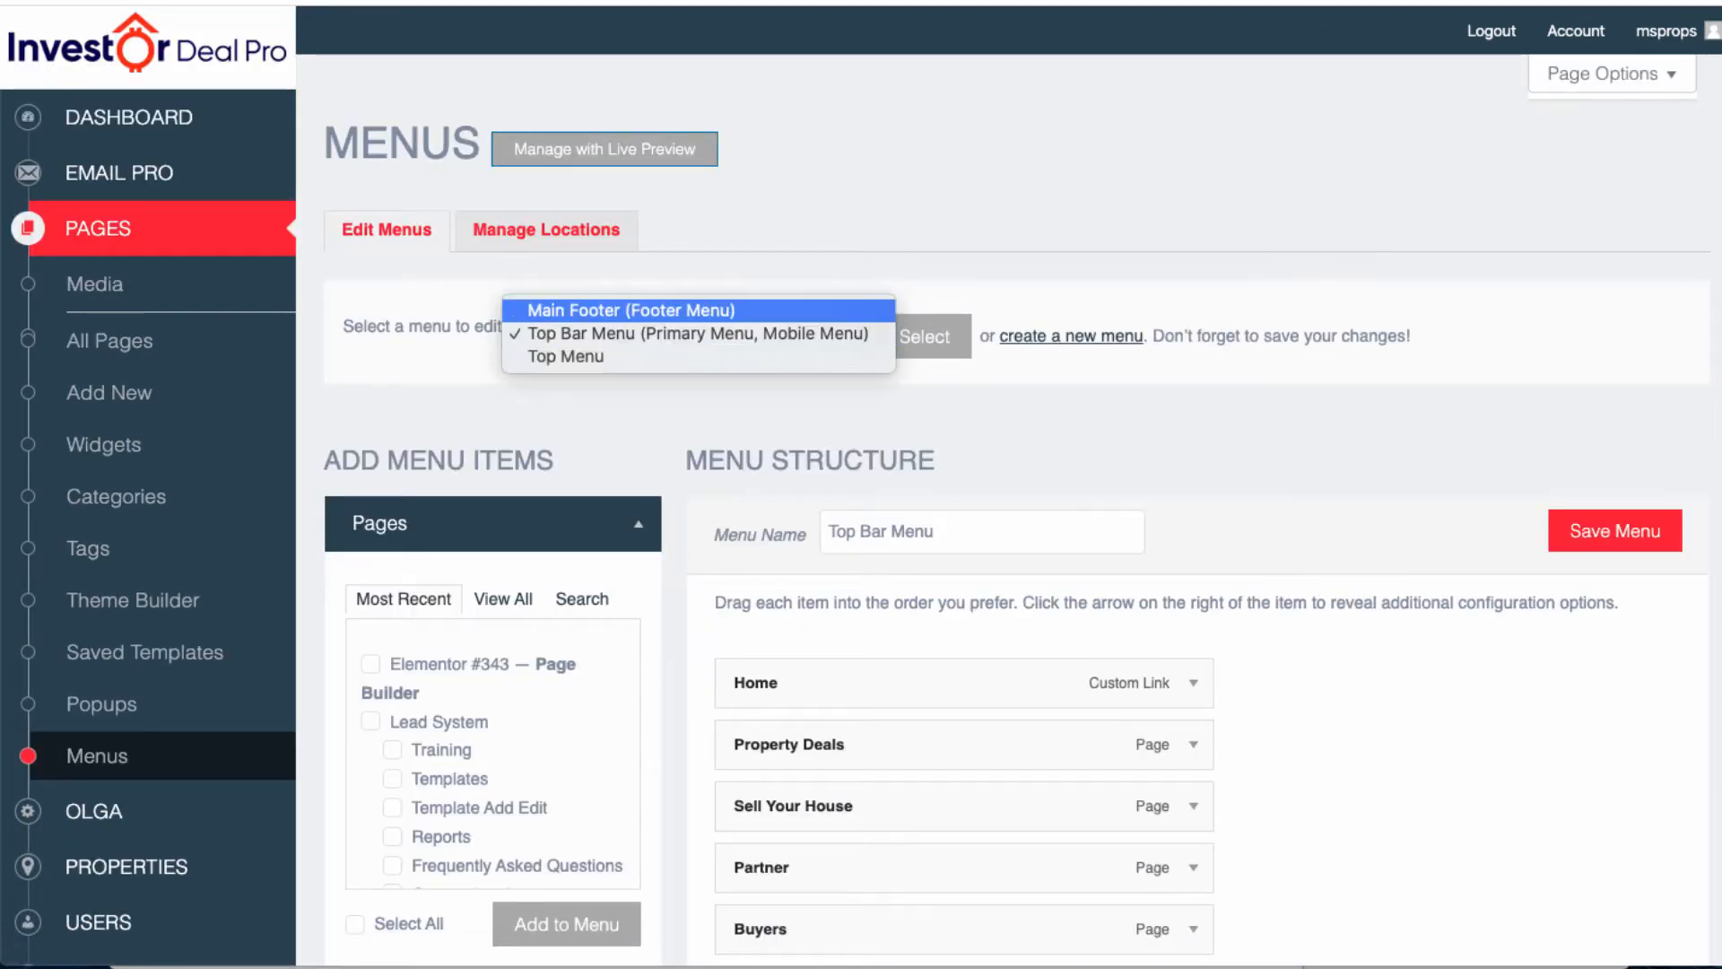
click(631, 310)
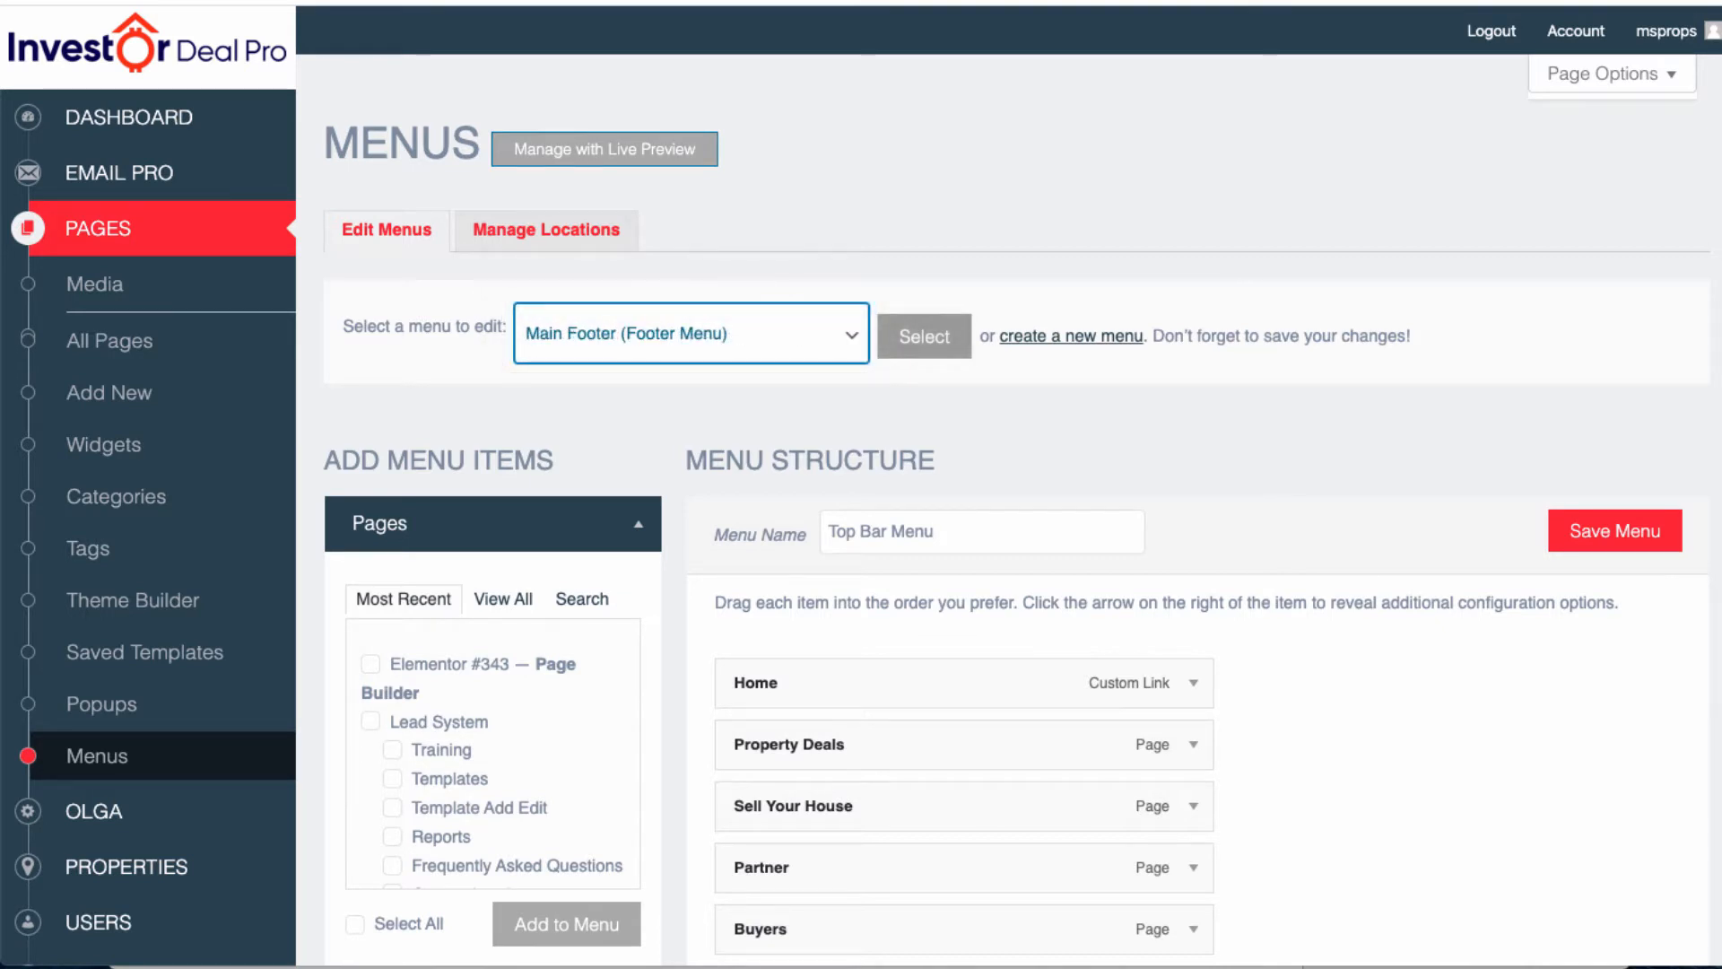
click(923, 336)
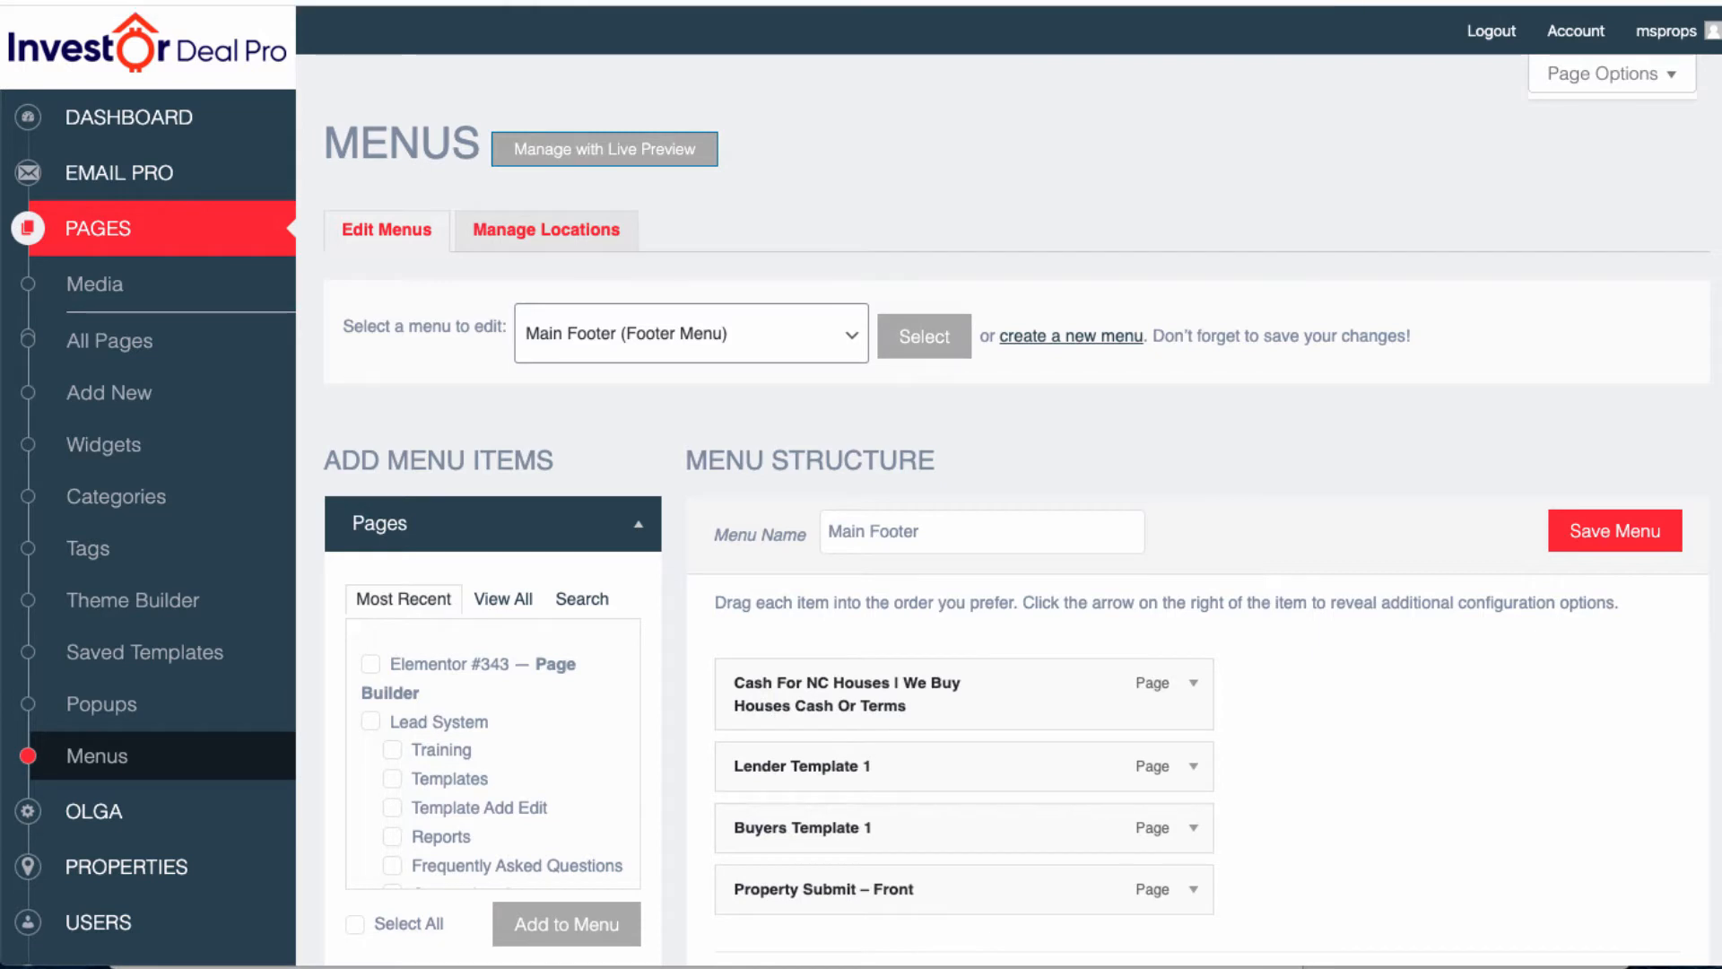
Change the navigation label of the "Cash For NC Houses" footer item to "Home" and collapse its settings.
scroll(1016, 501, down, 3)
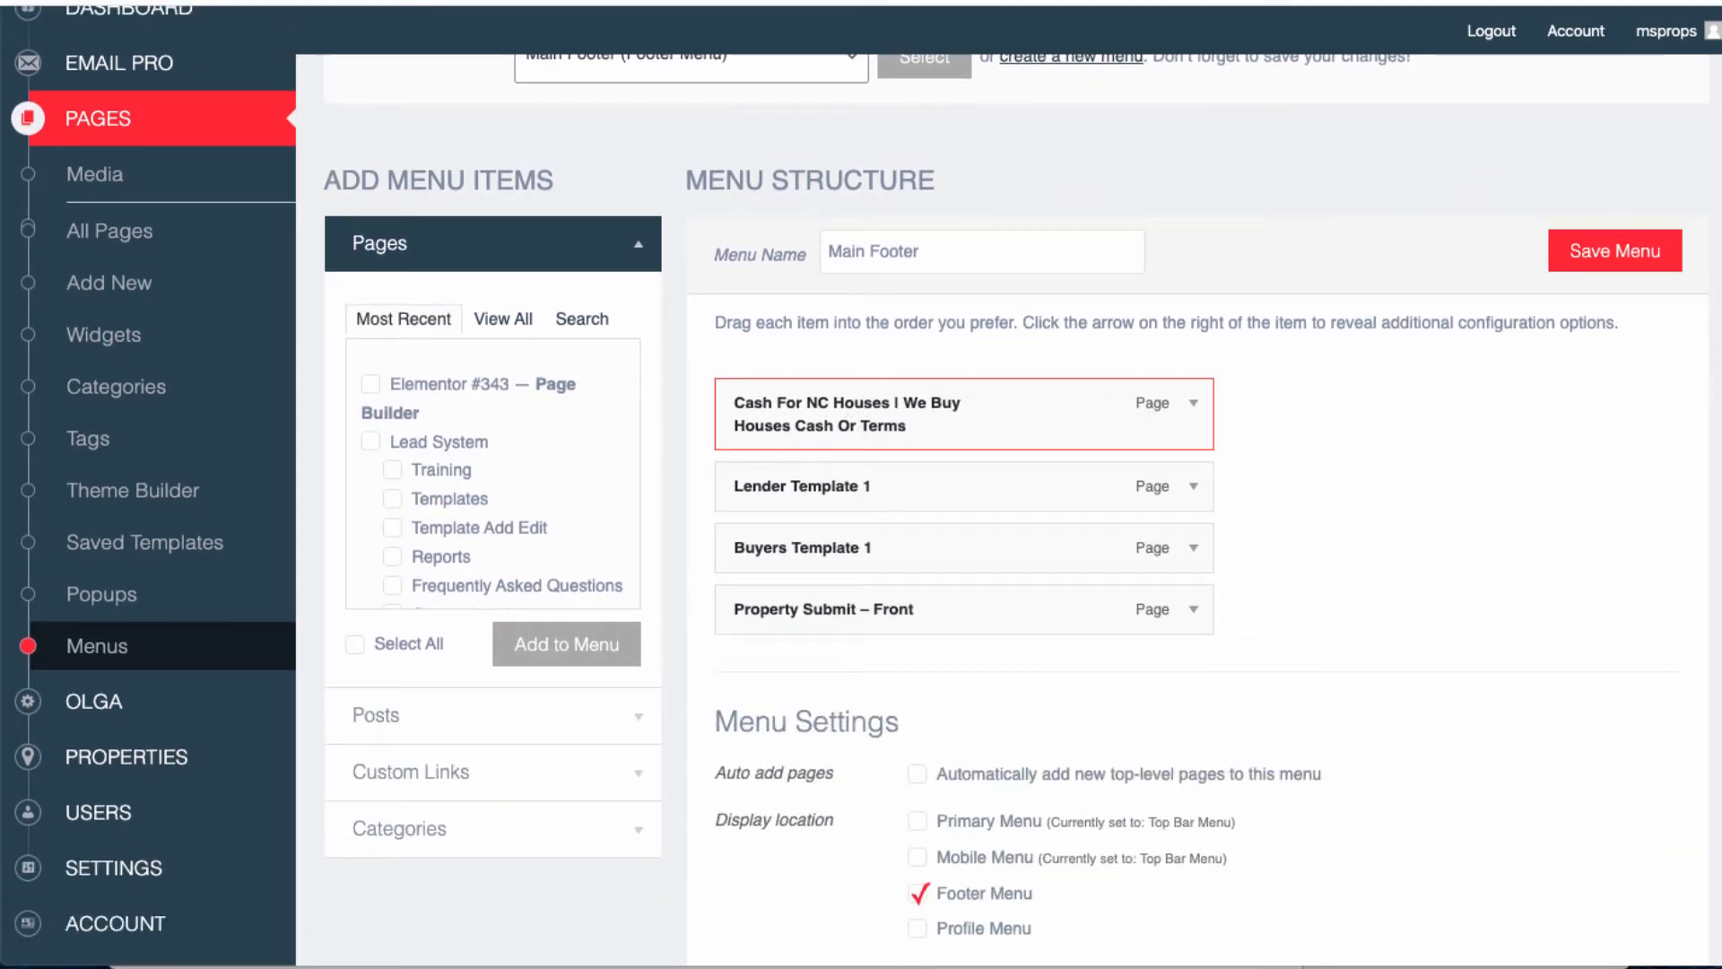
click(1193, 402)
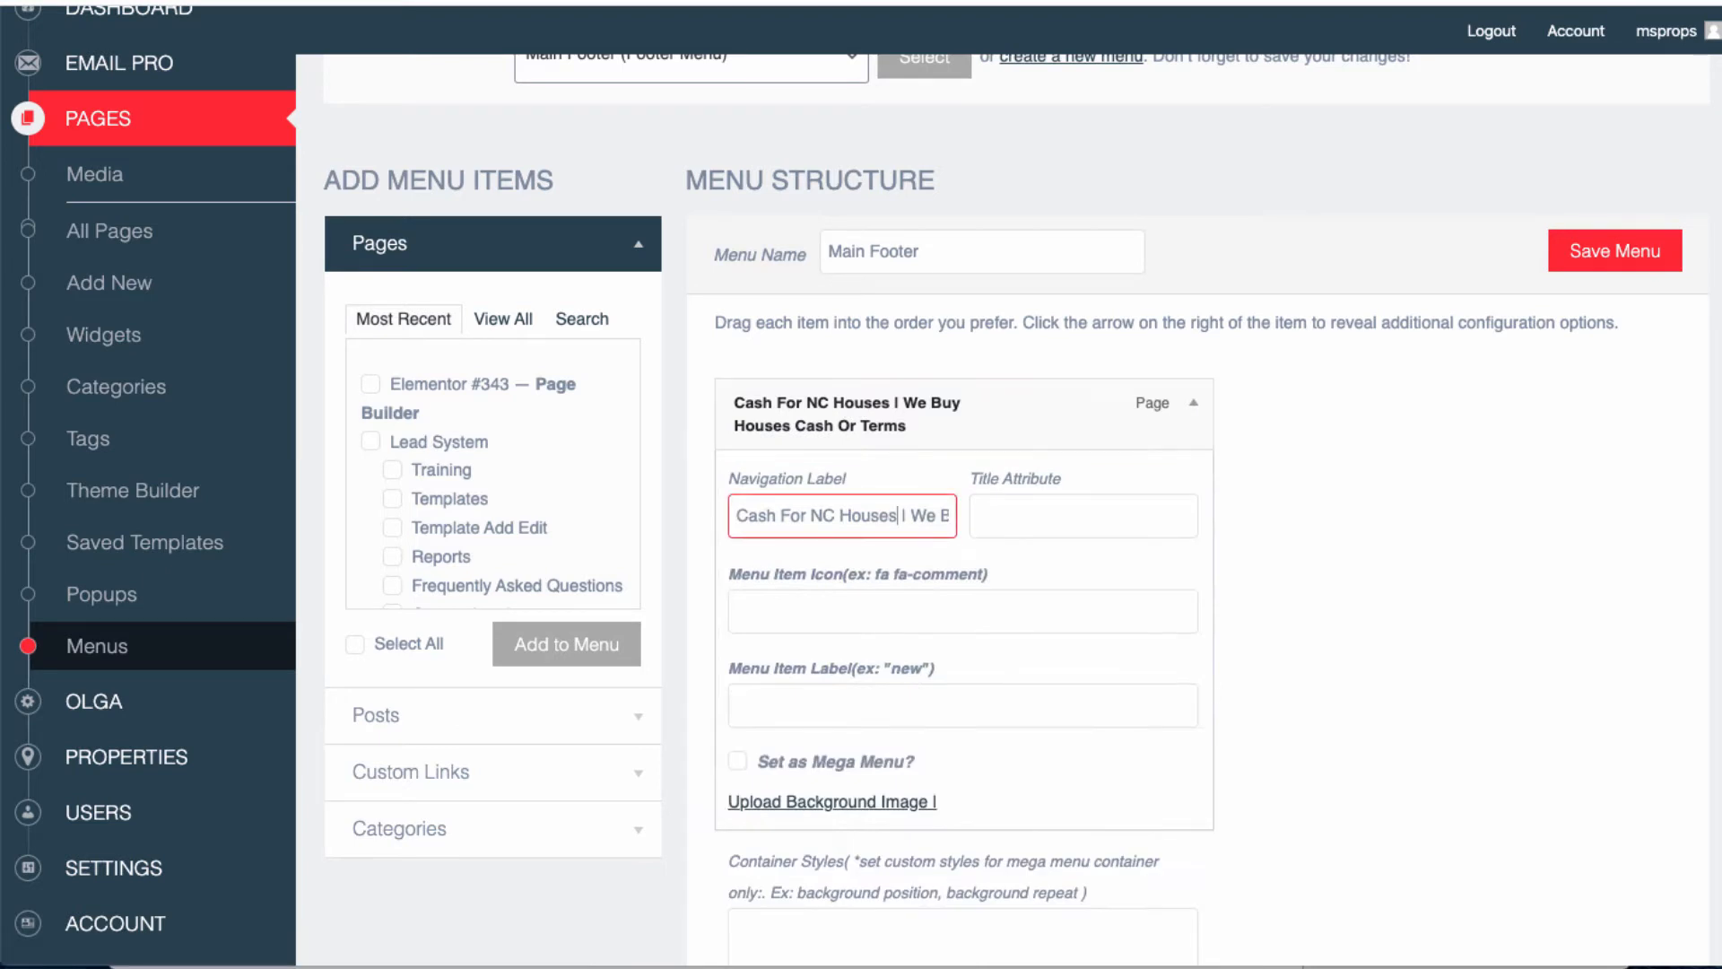
triple_click(899, 515)
text(ome)
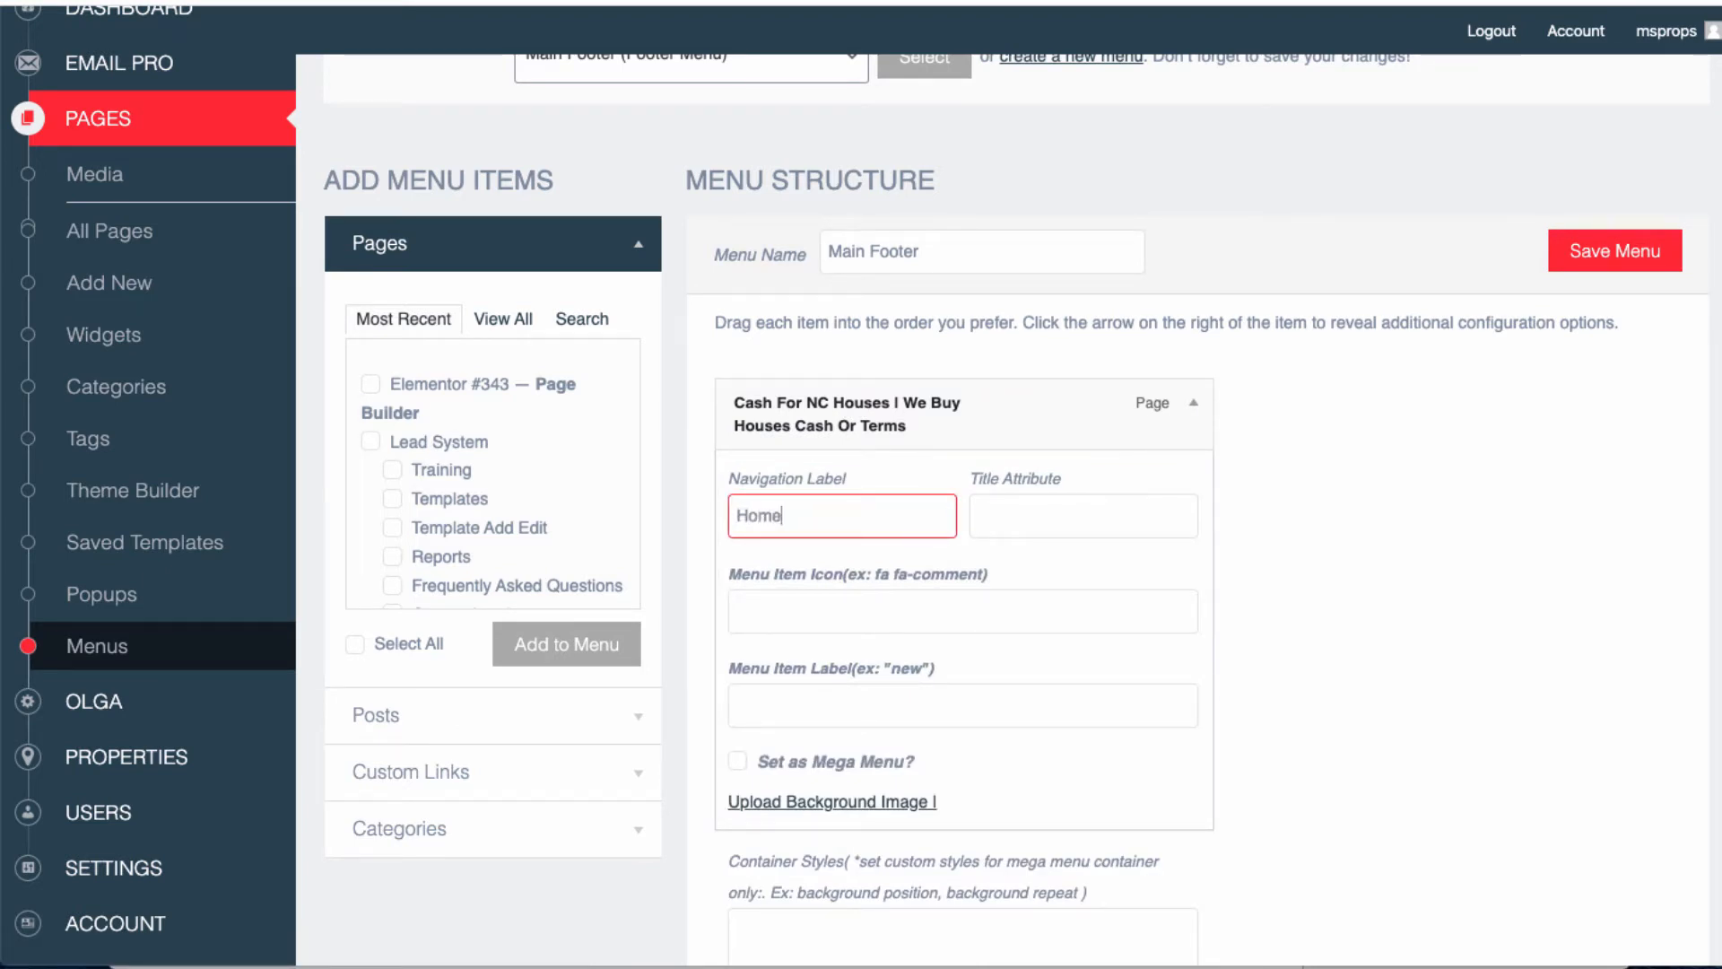
click(1193, 402)
Change the Lender Template 1 item's navigation label to "Partners" and collapse its settings.
click(1193, 486)
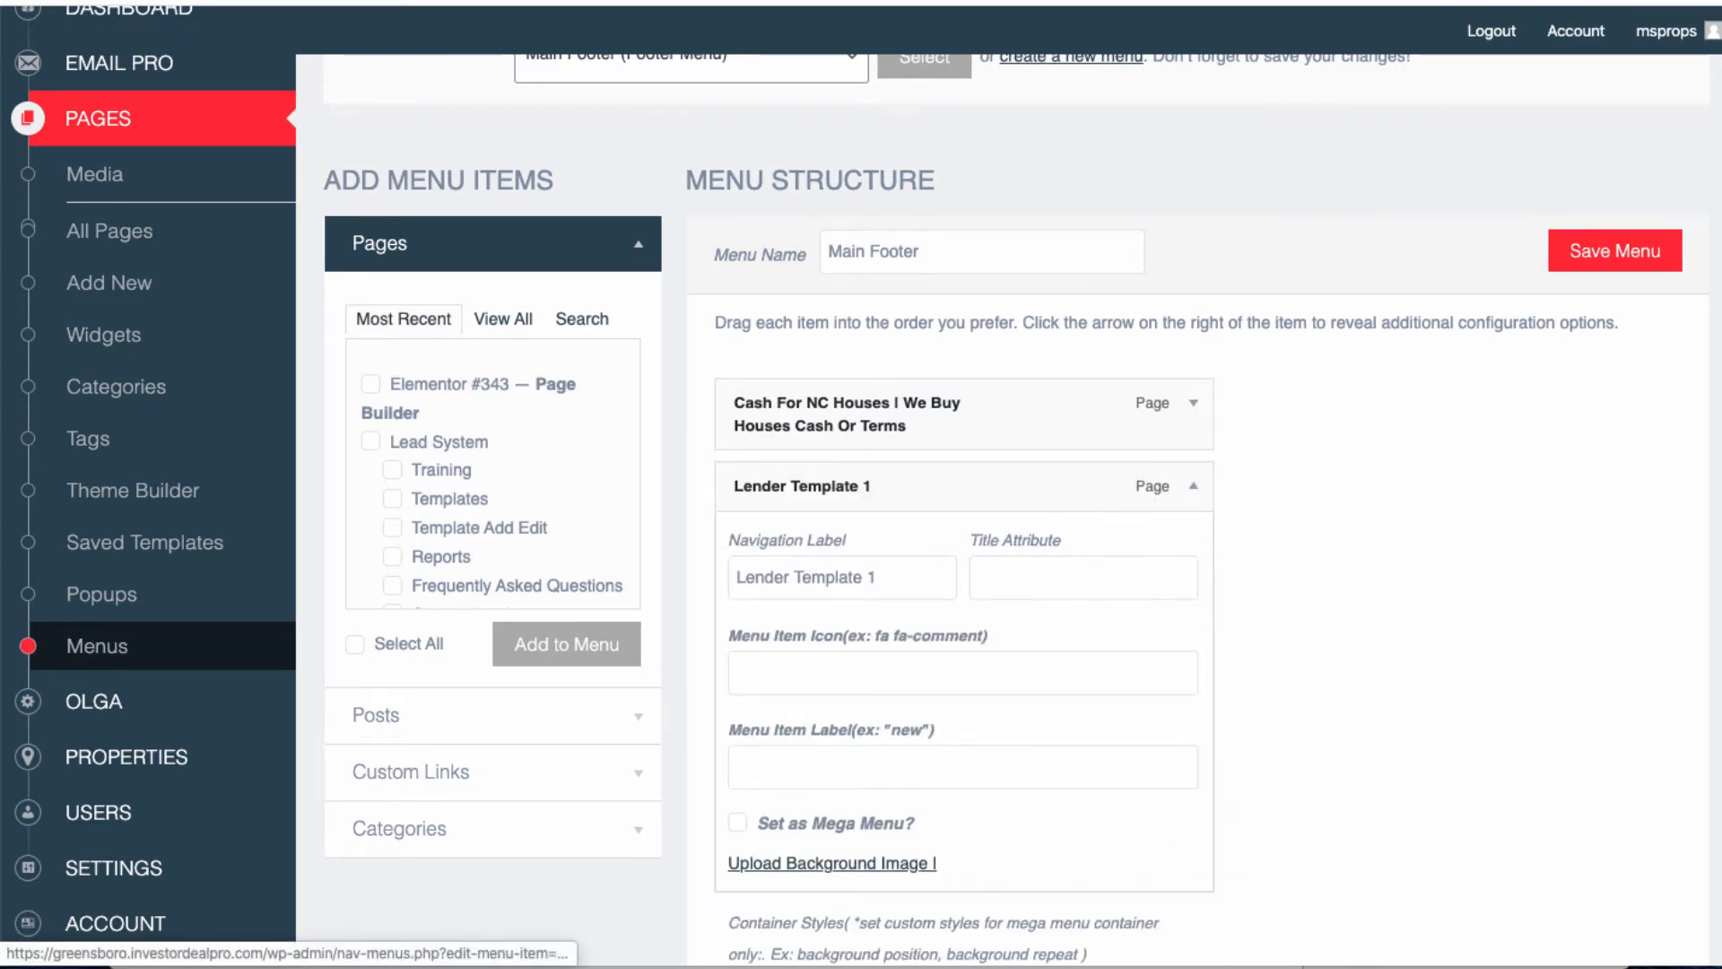
drag(881, 577, 734, 577)
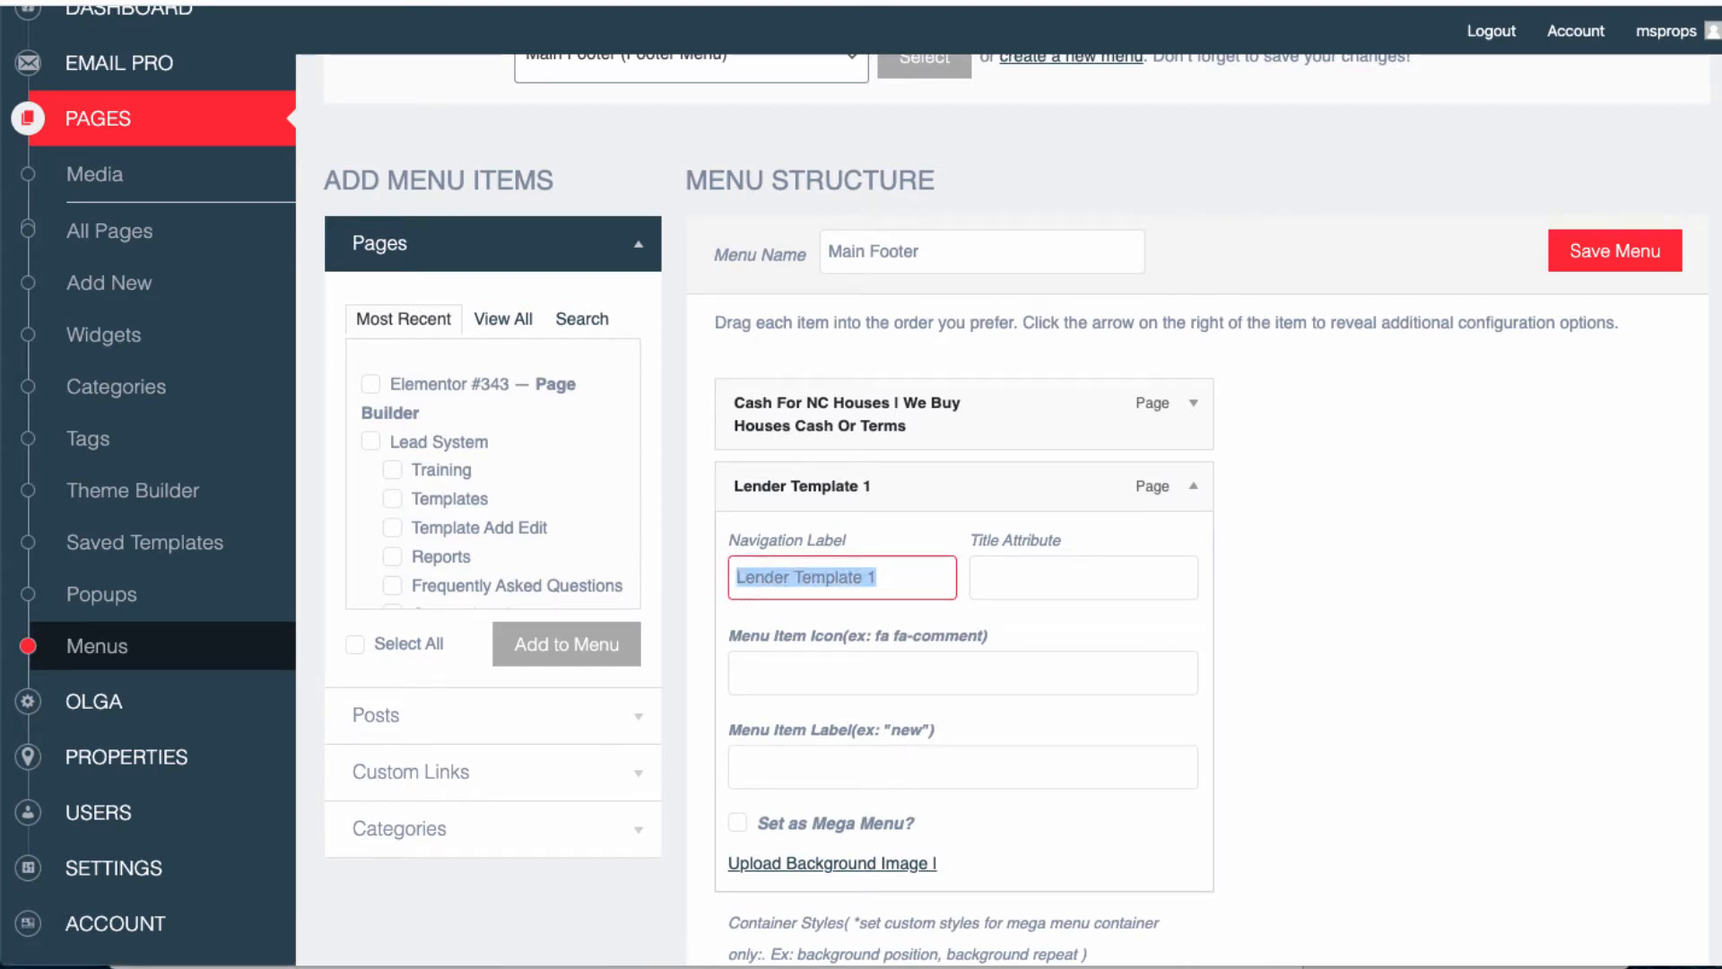
text(Pae)
key(BackSpace)
key(BackSpace)
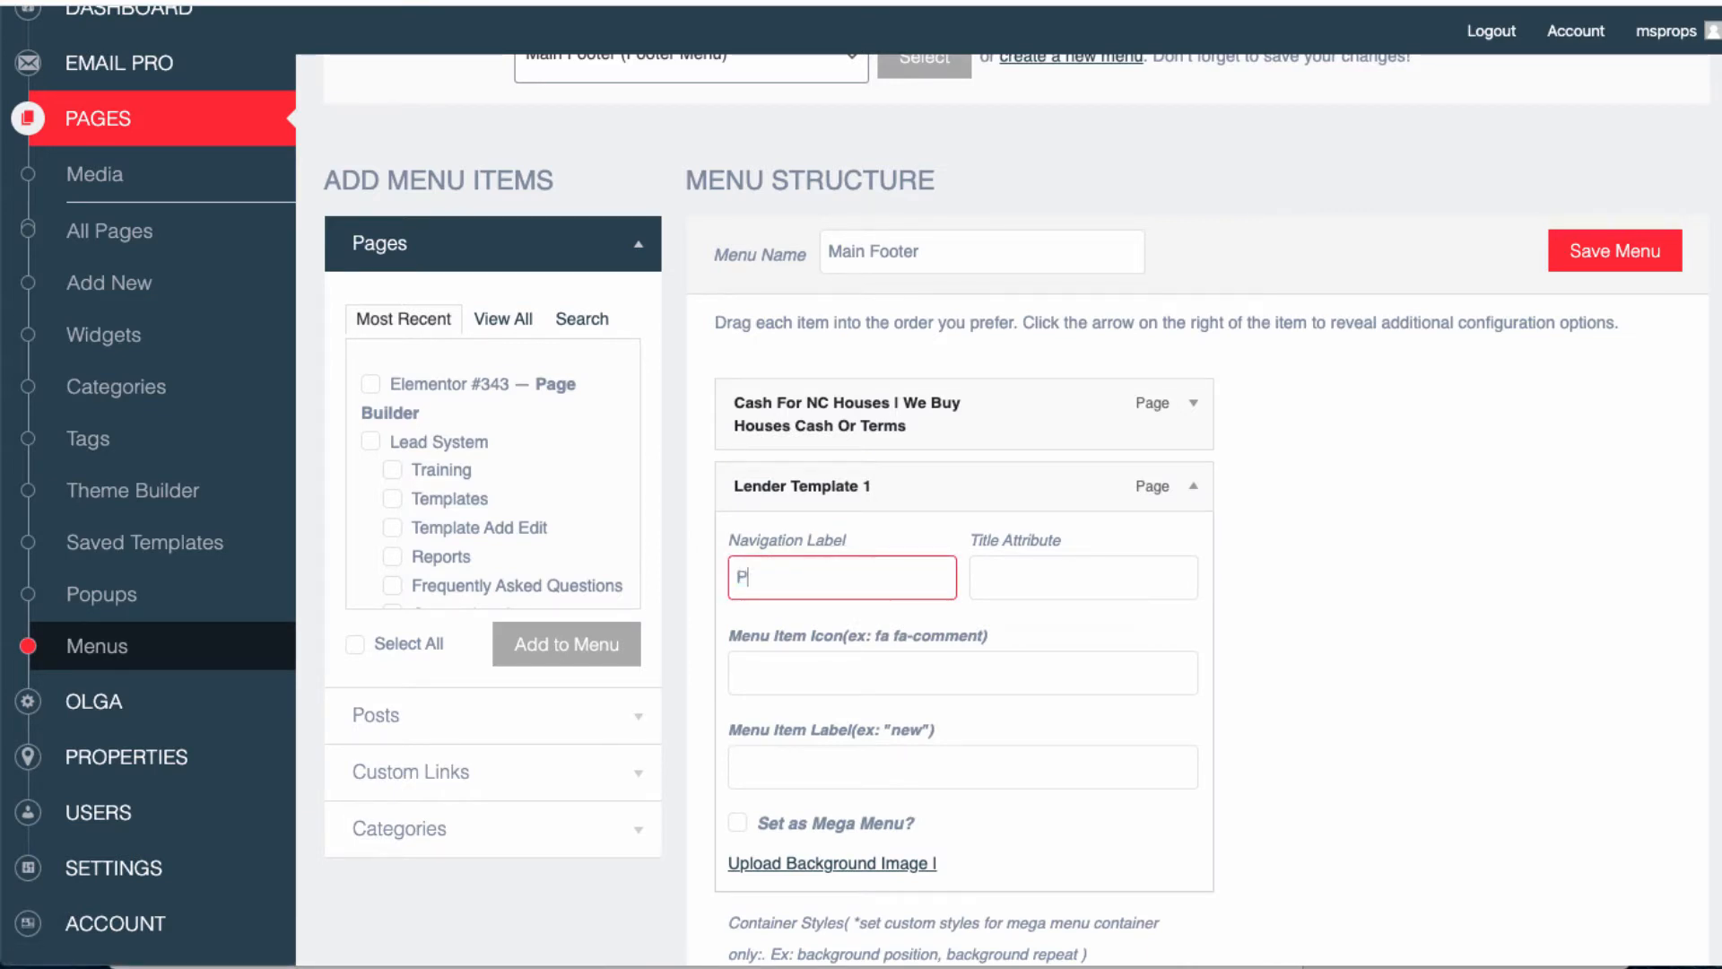
text(artners)
click(1166, 485)
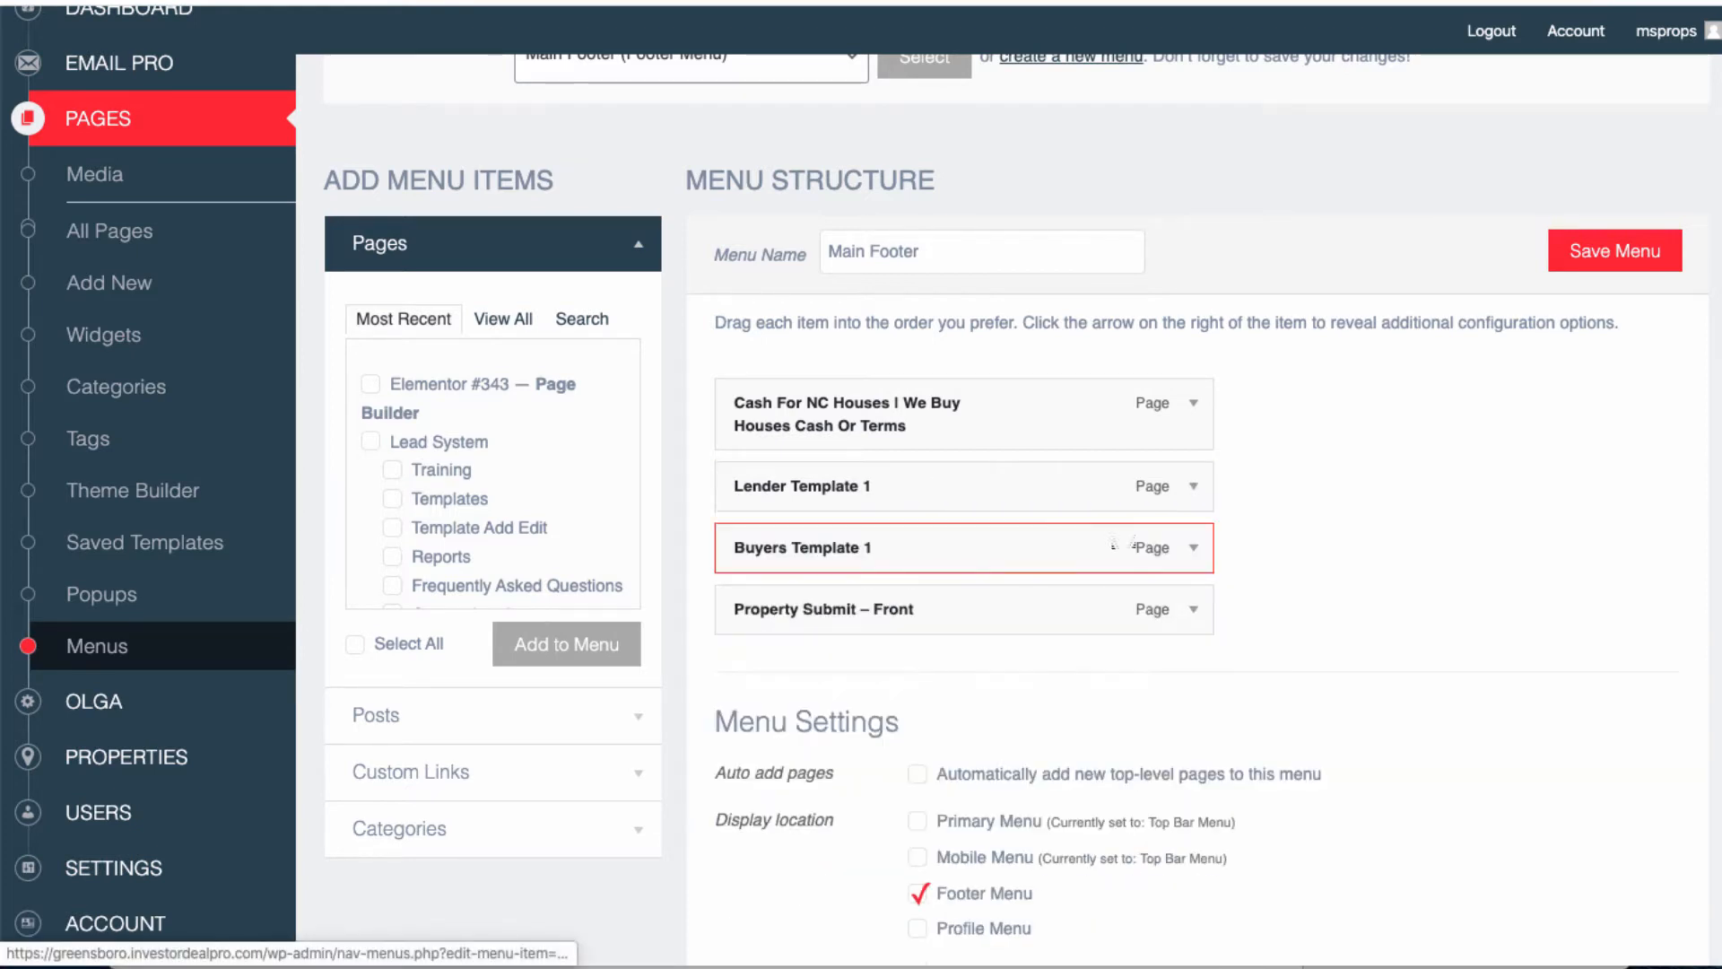
Change the Buyers Template 1 item's navigation label to "Buyers" and collapse its settings.
click(1193, 547)
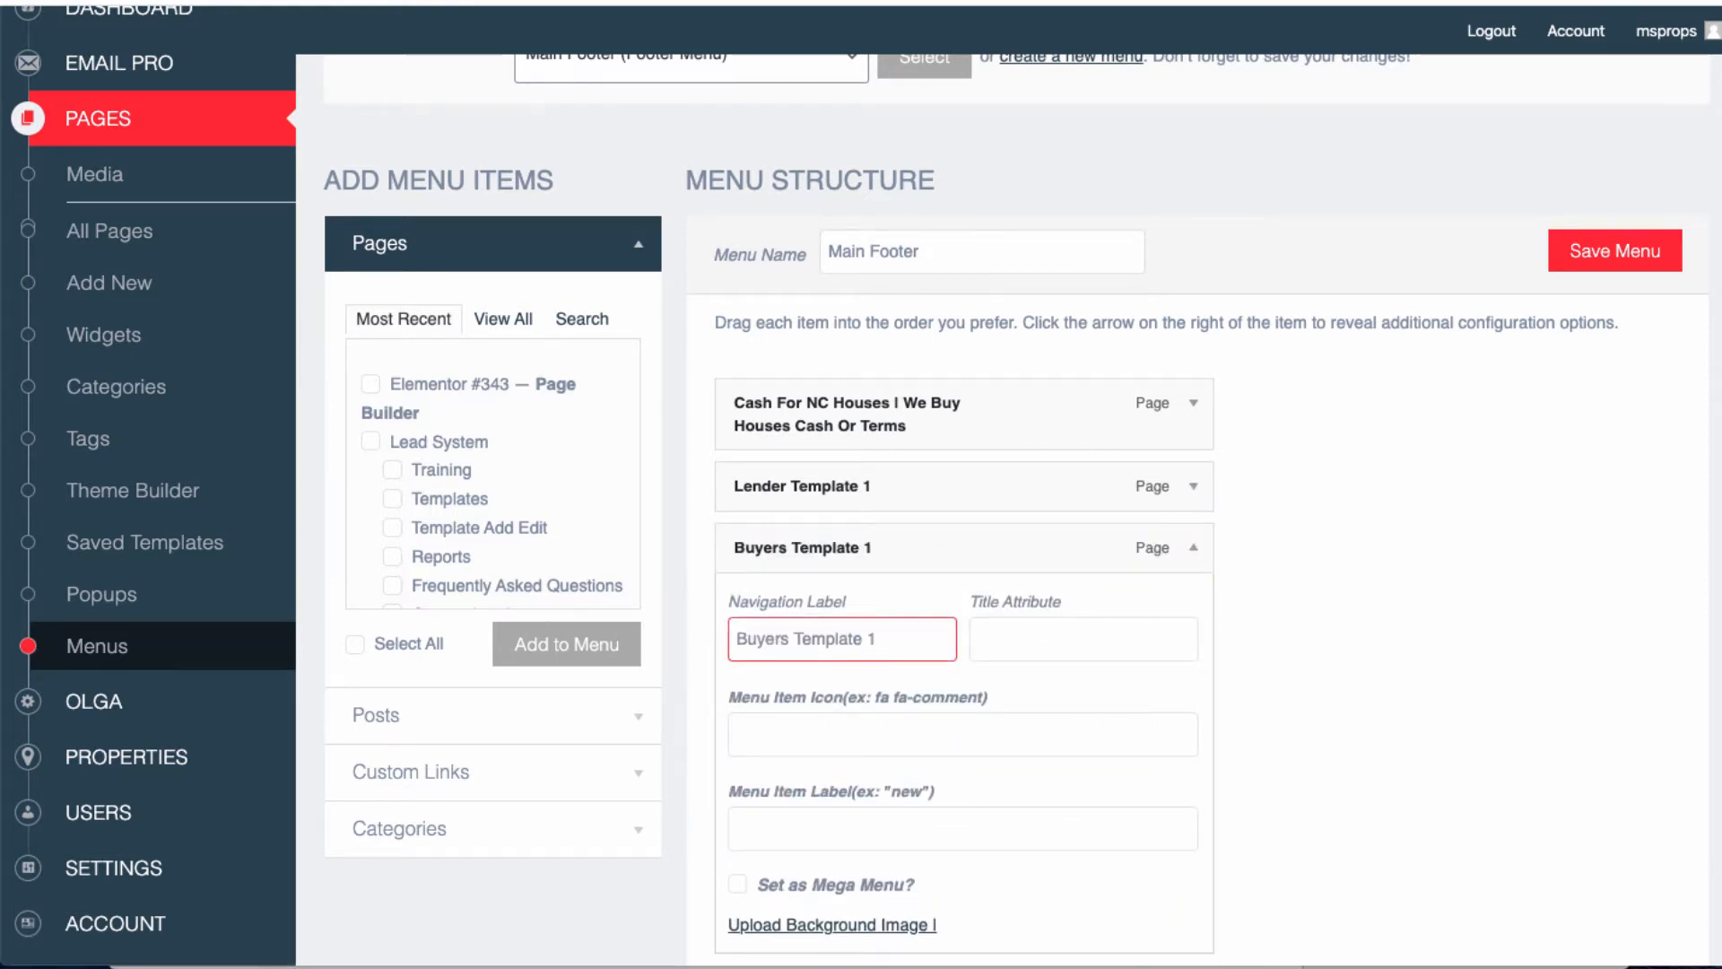
drag(793, 638, 736, 638)
drag(881, 638, 734, 638)
text(BUyers)
key(BackSpace)
key(BackSpace)
key(BackSpace)
key(BackSpace)
key(BackSpace)
text(uyers)
click(1193, 548)
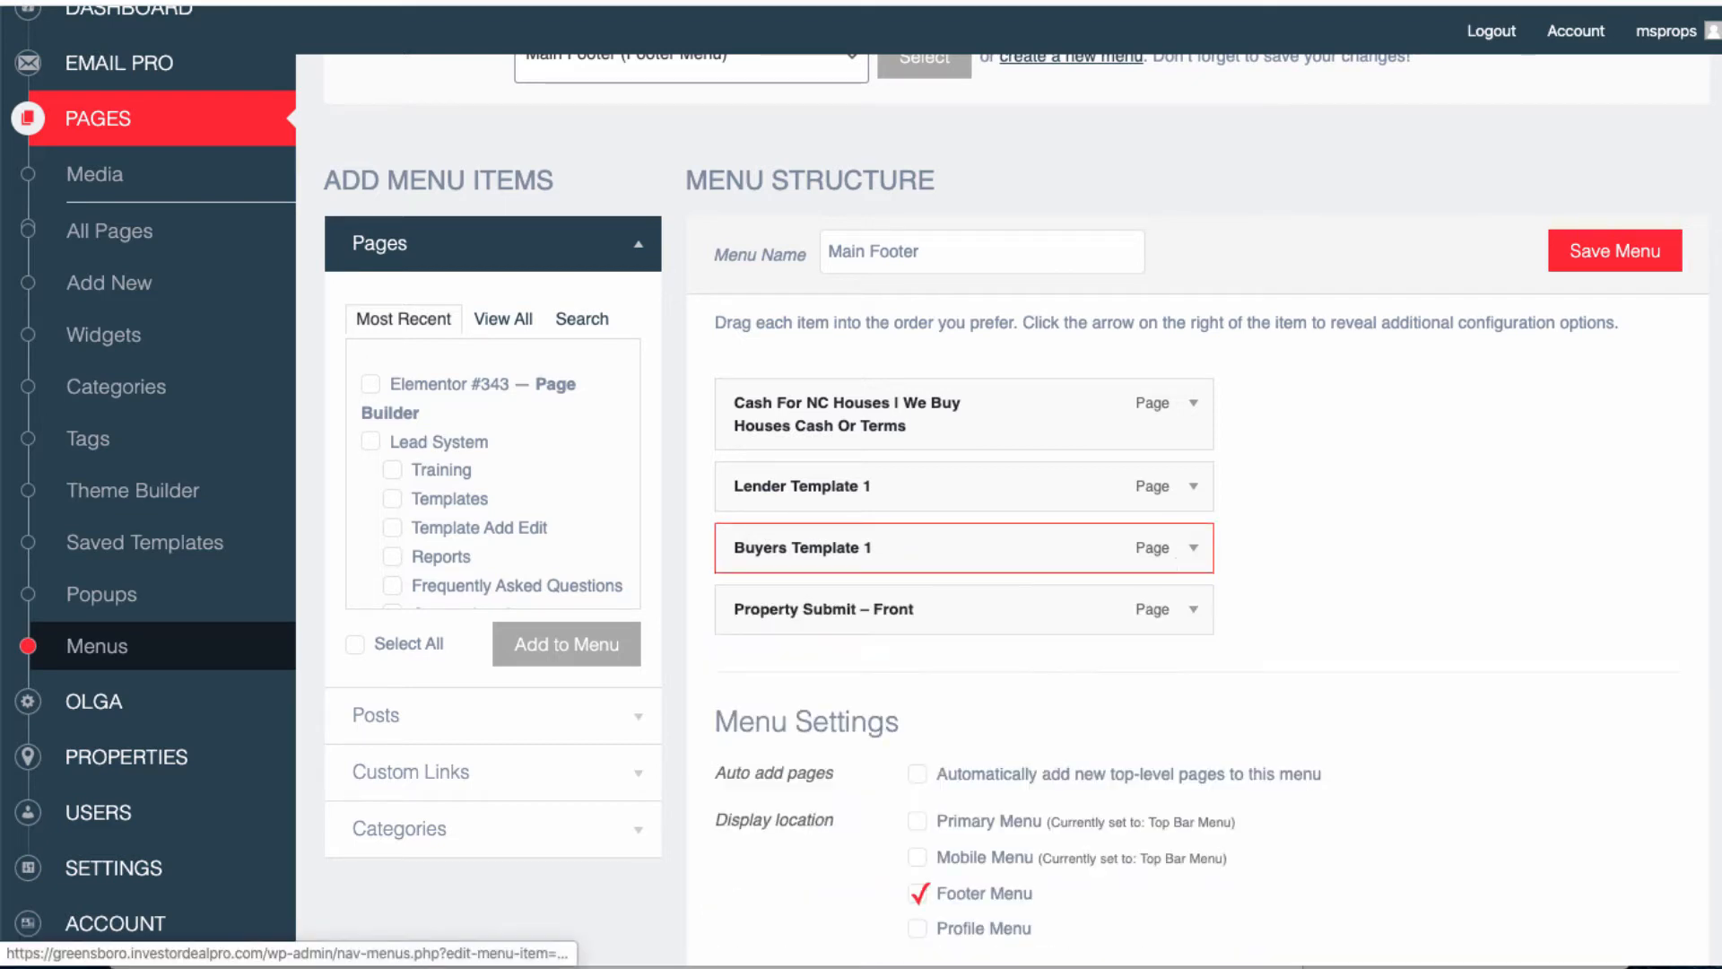
Change the Property Submit – Front item's navigation label to "Sell Your House" and collapse its settings.
click(1193, 609)
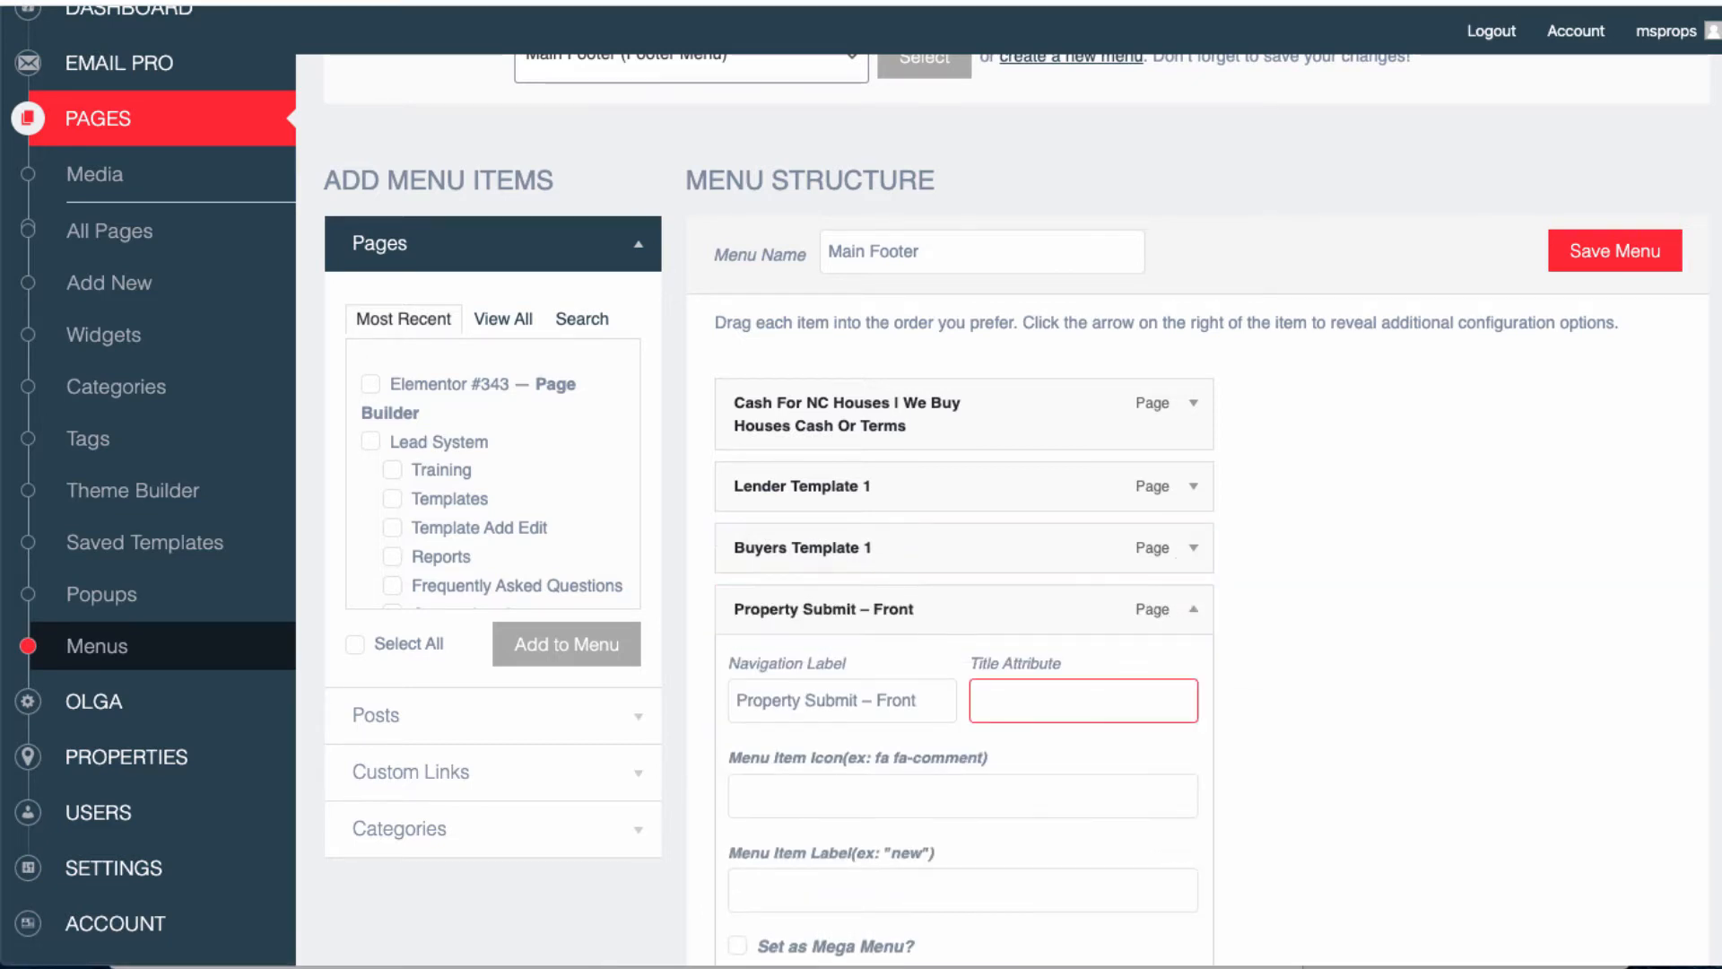
triple_click(818, 700)
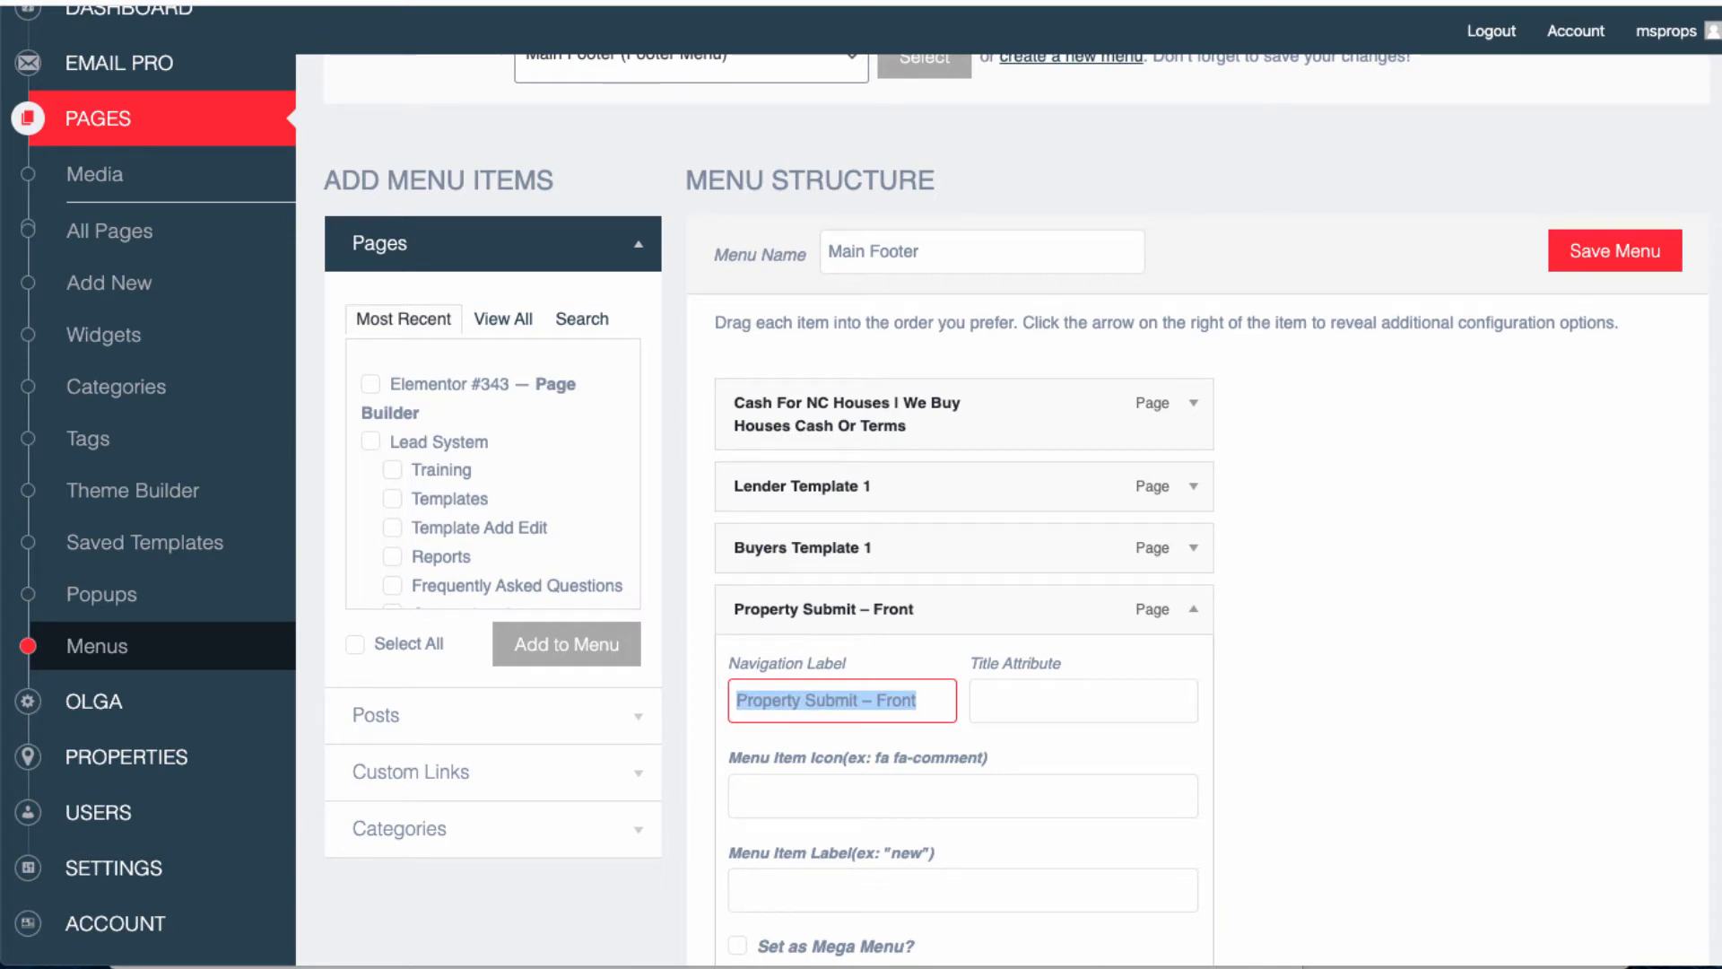
text(Sell)
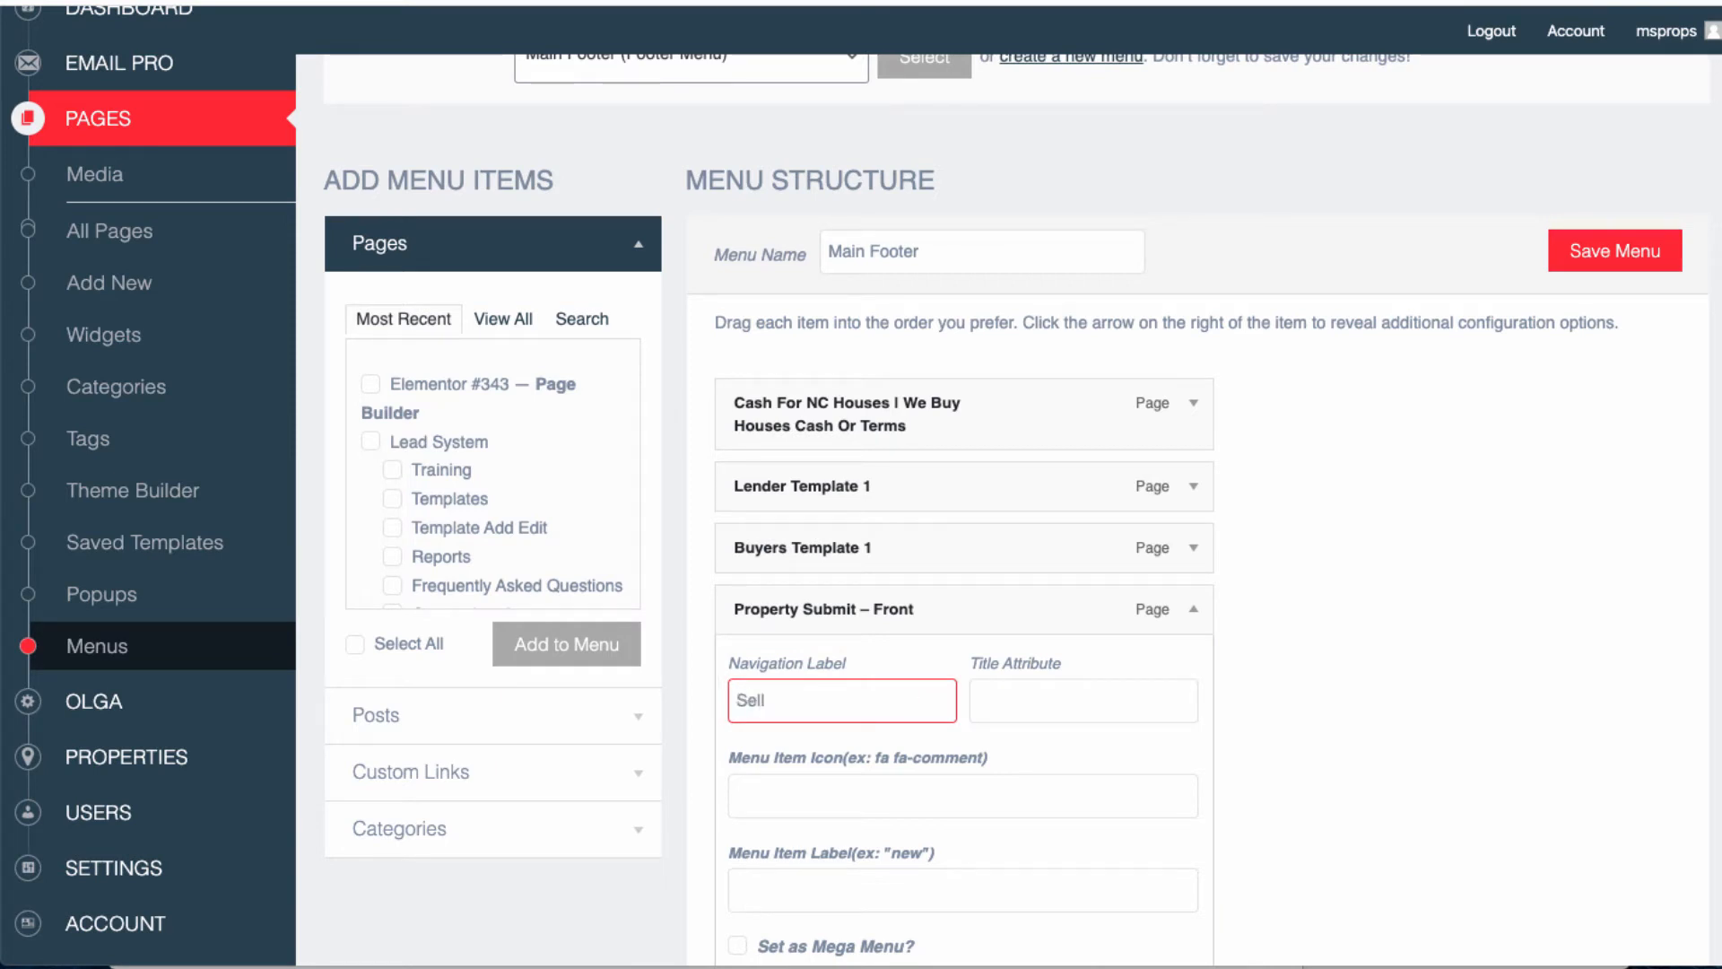
text( Your Property)
double_click(835, 700)
text(House)
key(Tab)
click(1193, 609)
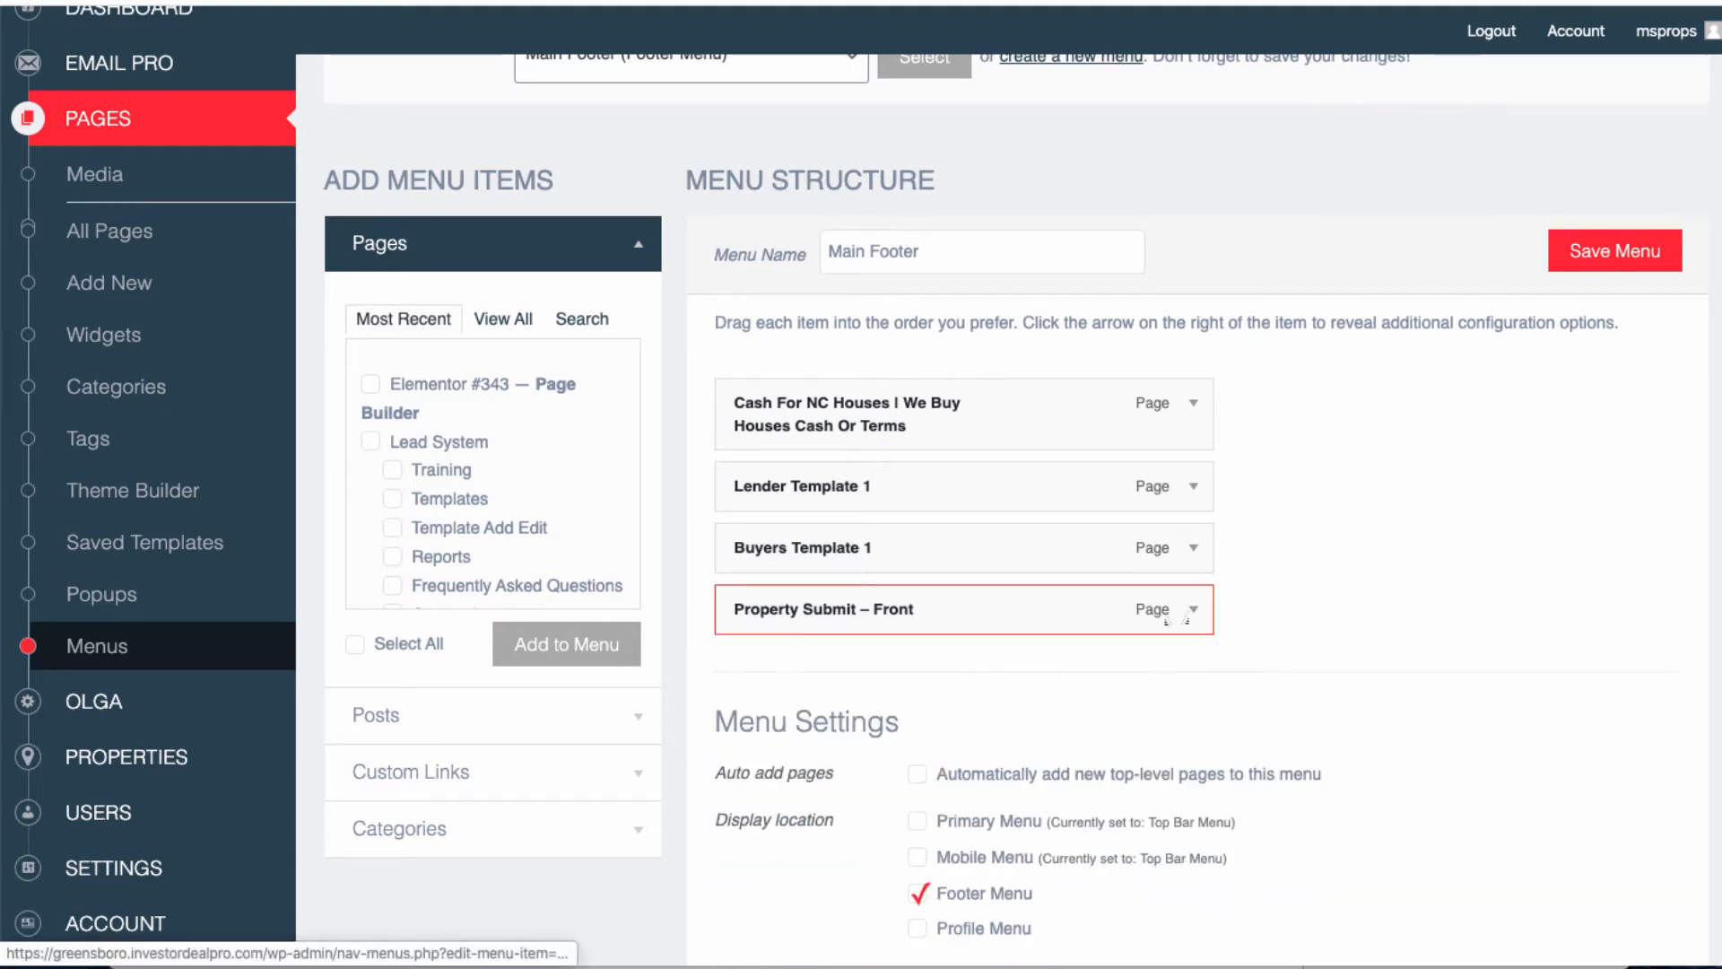
Move the Property Submit – Front item to second place, above Lender Template 1, as a top-level item.
drag(1074, 621, 1057, 491)
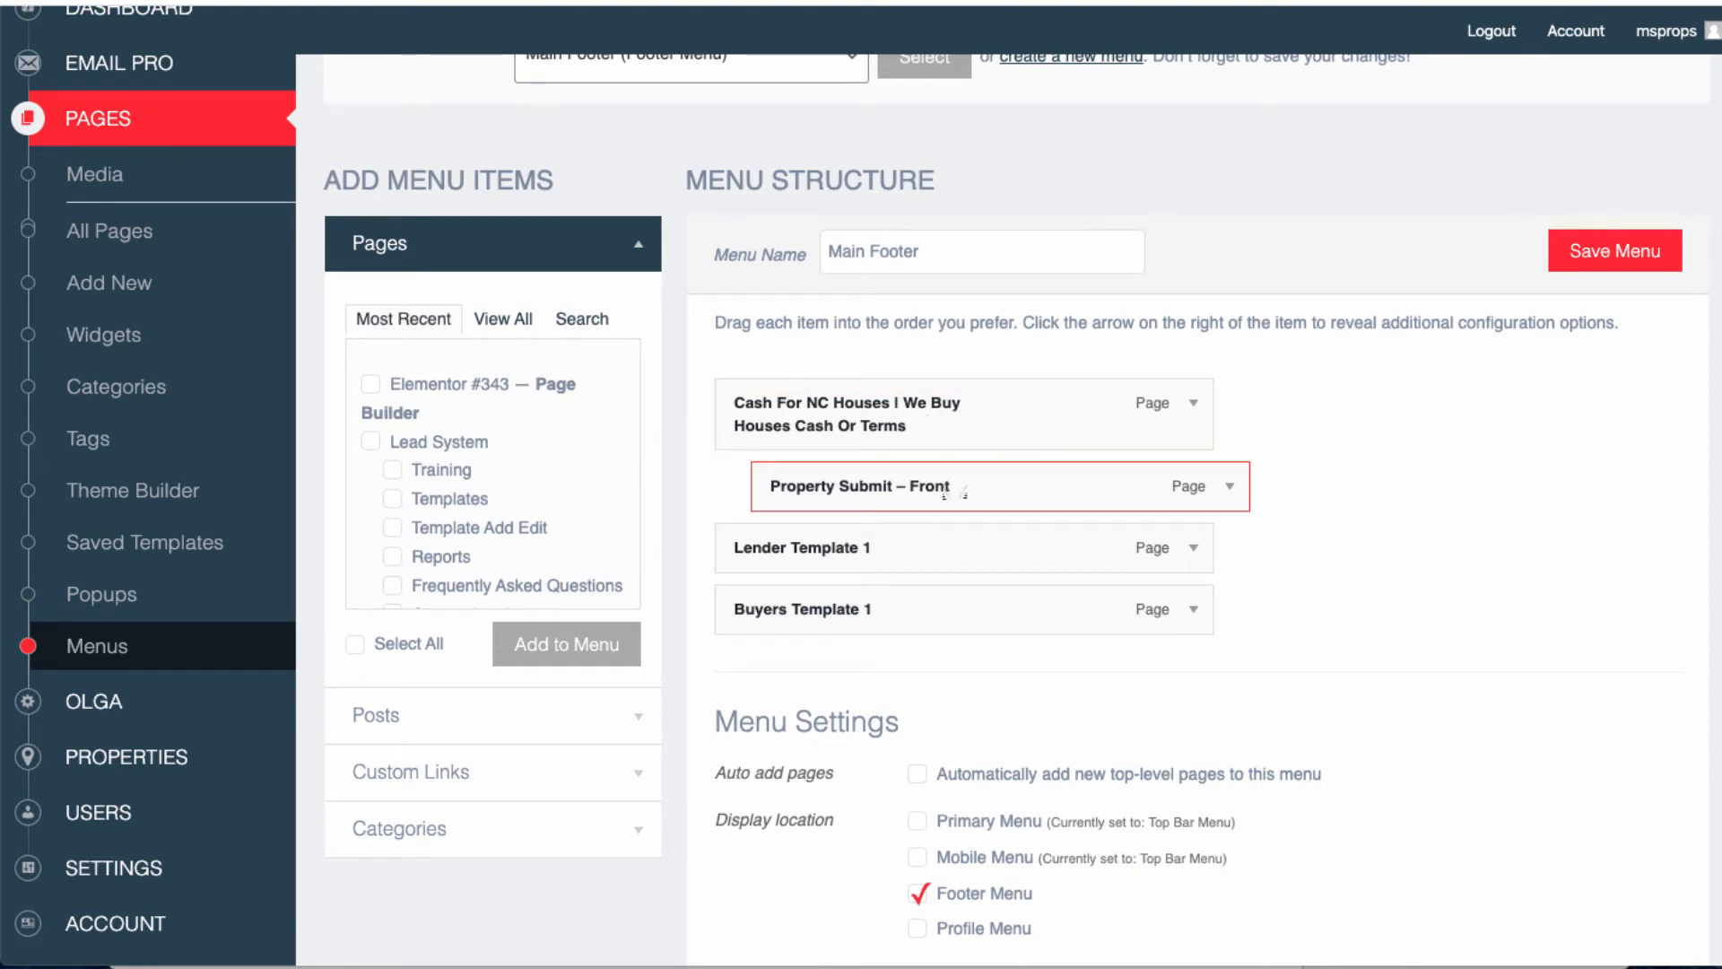
mouse_move(939, 558)
mouse_down()
mouse_move(1032, 561)
mouse_move(939, 560)
mouse_up()
drag(868, 498, 824, 499)
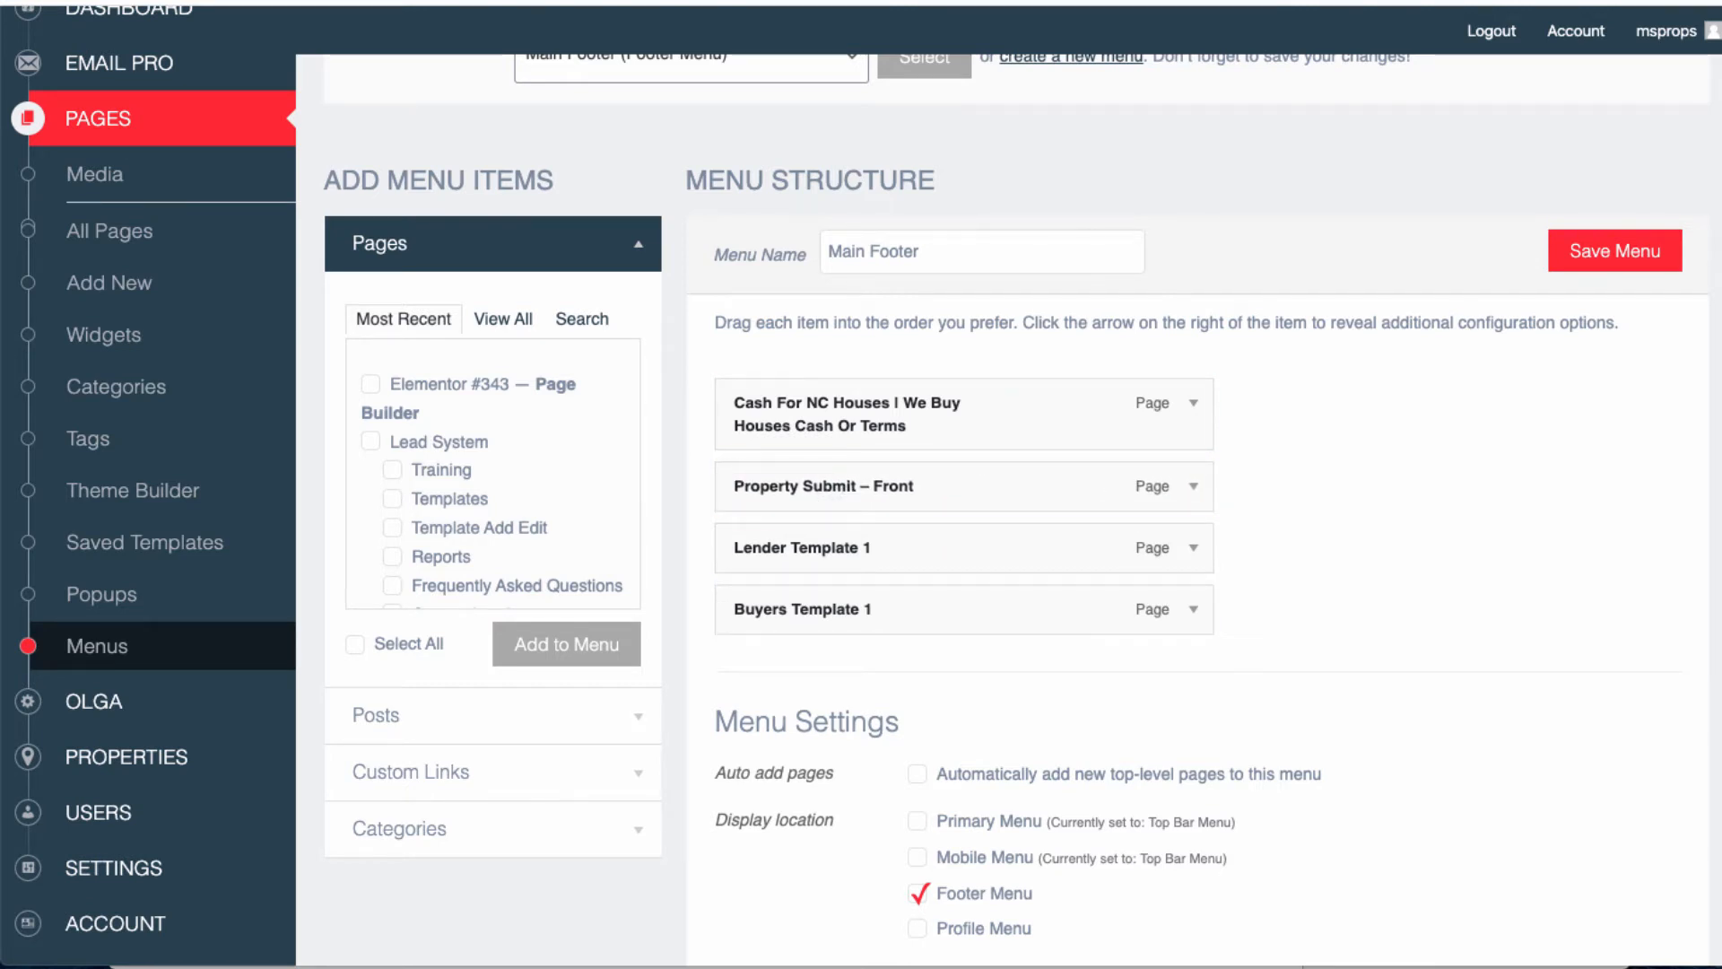
Save the changes made to the Main Footer menu.
scroll(1016, 495, down, 1)
scroll(1015, 495, down, 5)
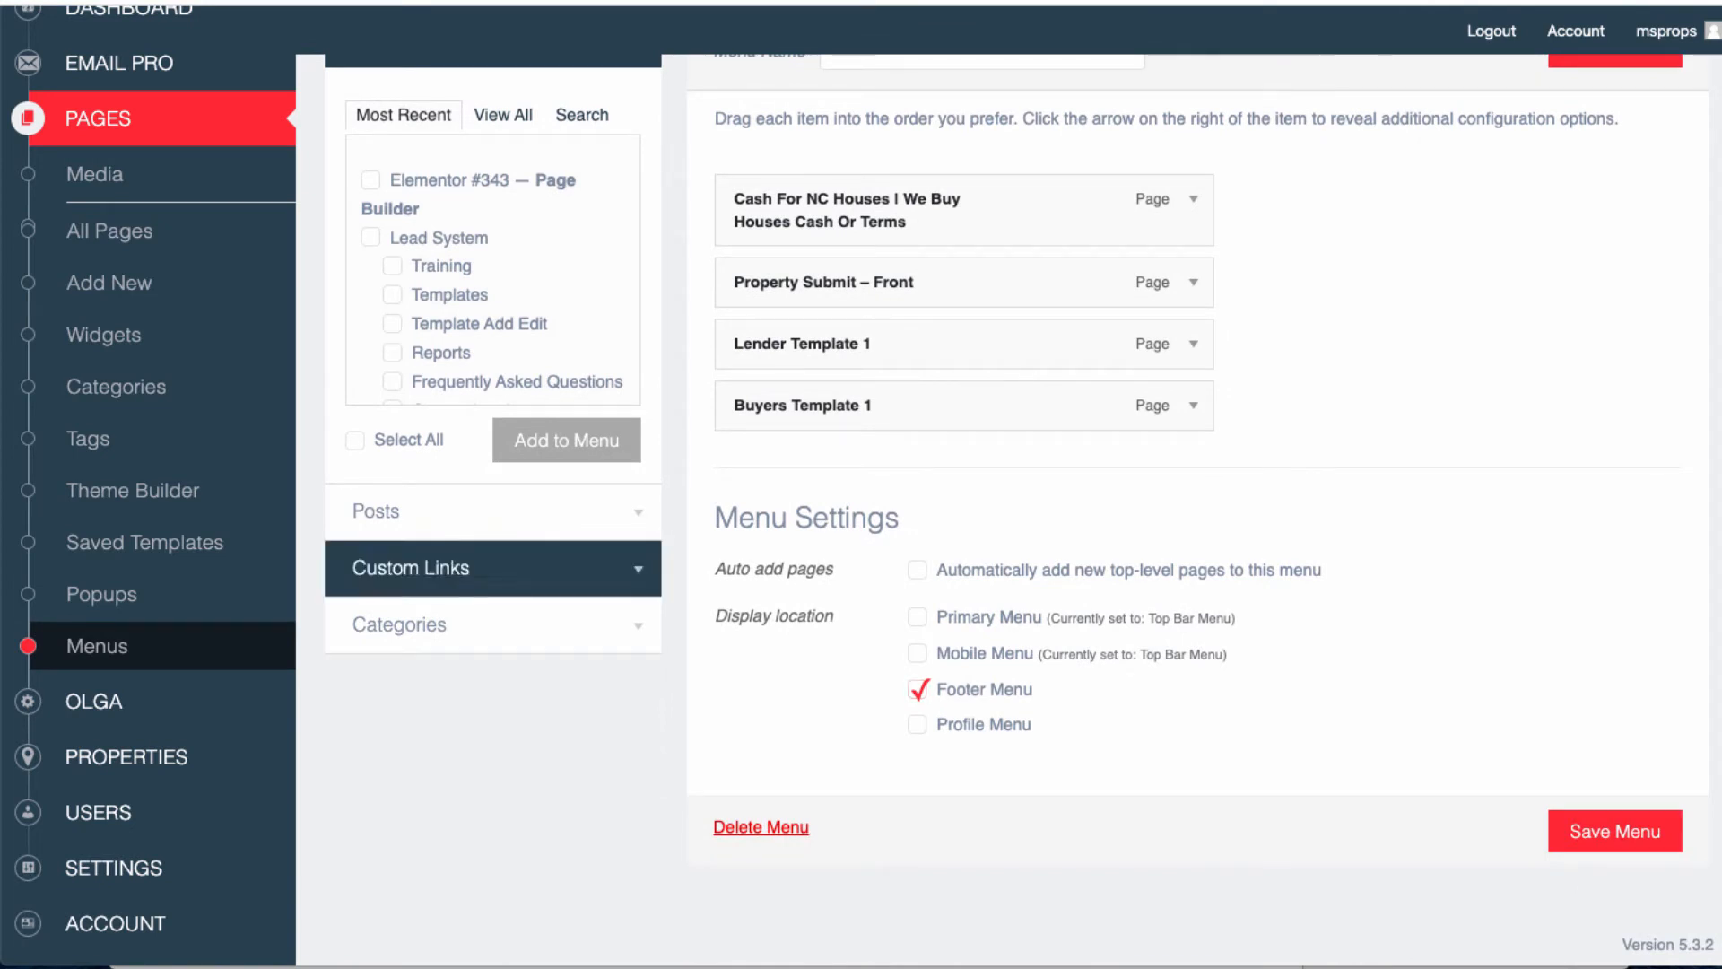
click(1615, 830)
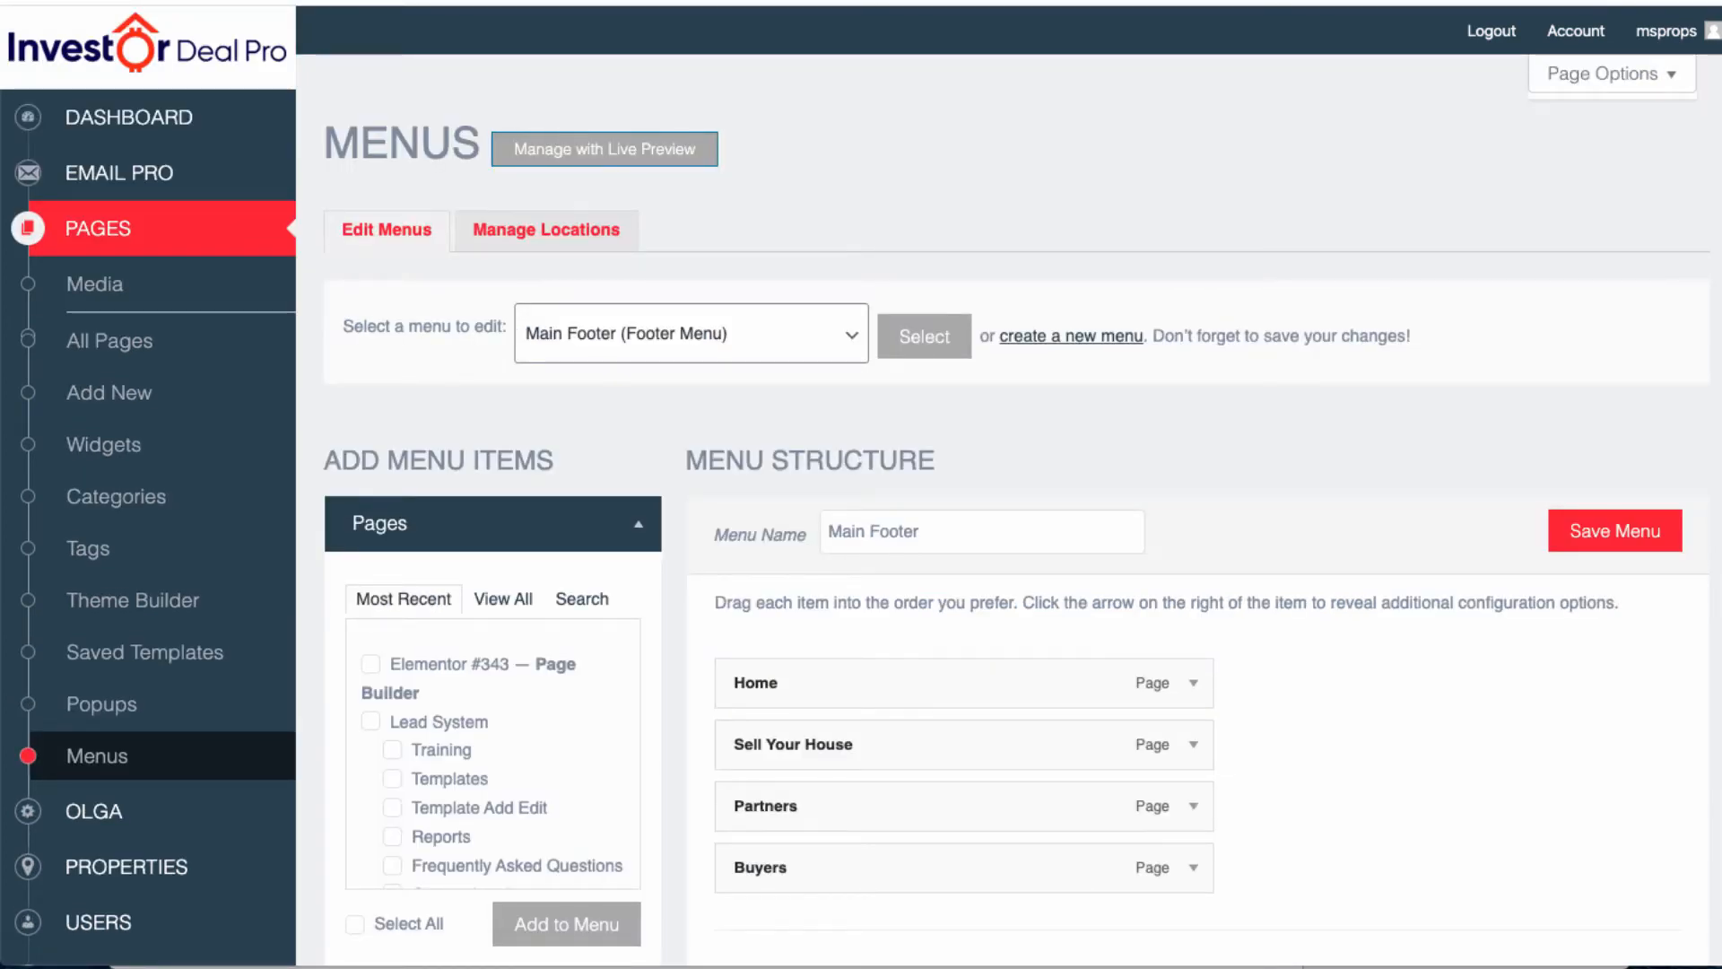
Load the Top Bar Menu (Primary Menu, Mobile Menu) for editing and view its items.
click(690, 333)
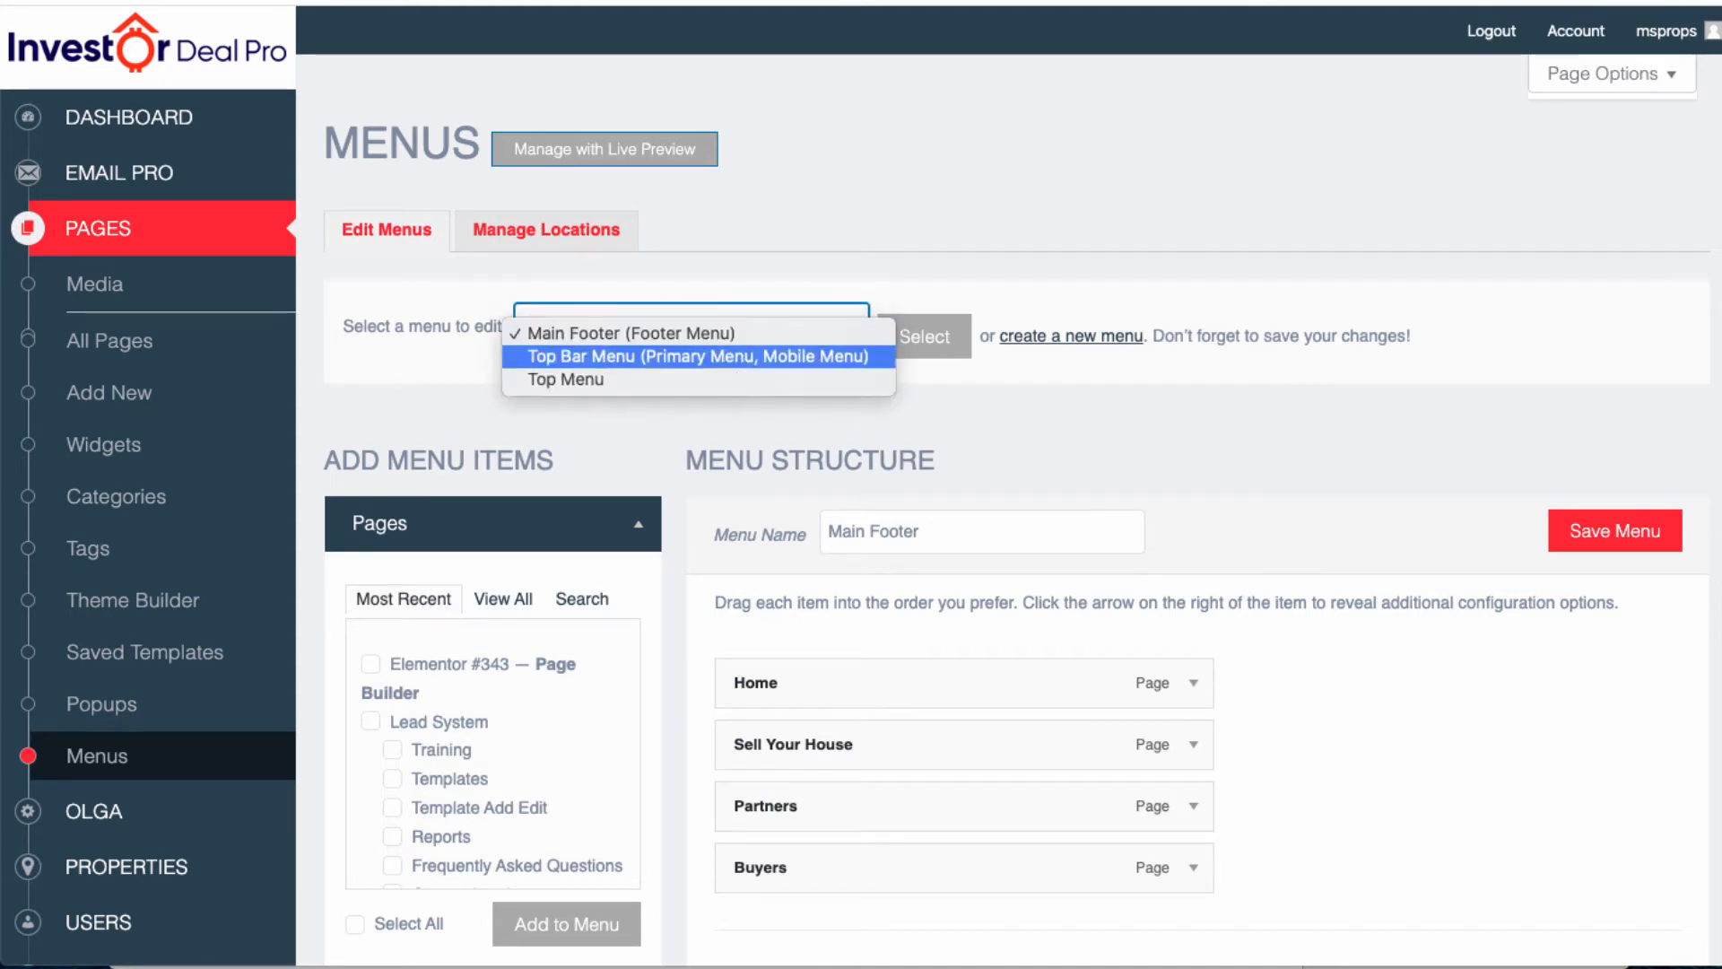
click(850, 356)
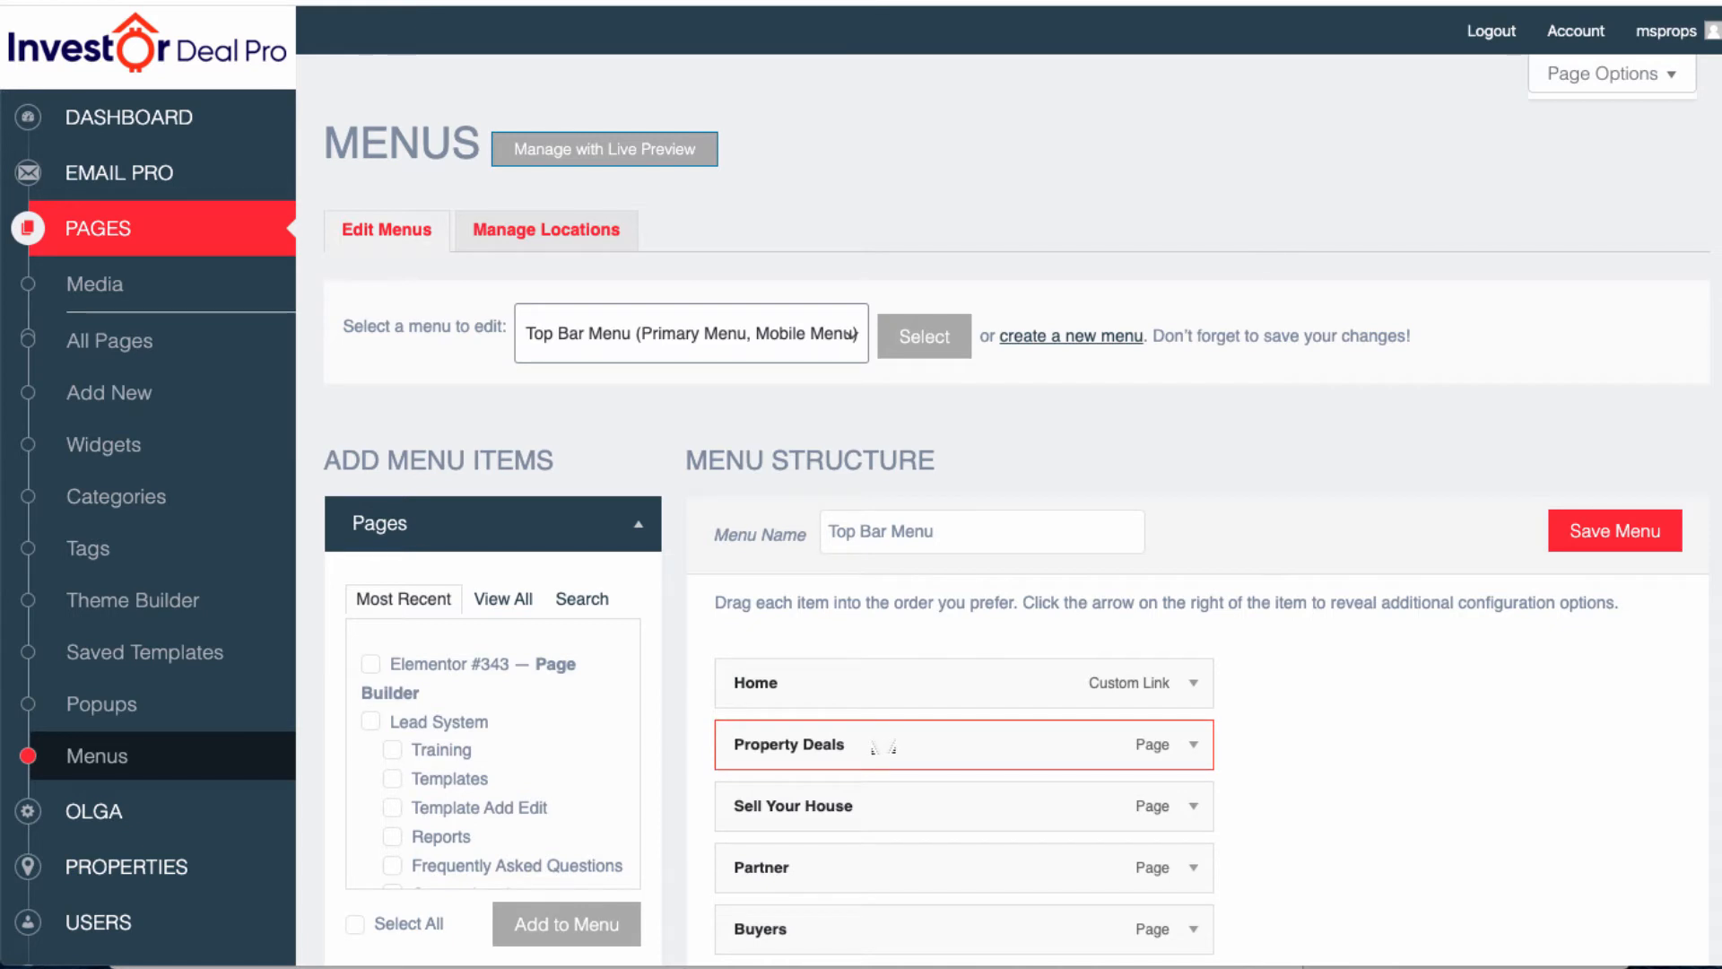
scroll(884, 748, down, 3)
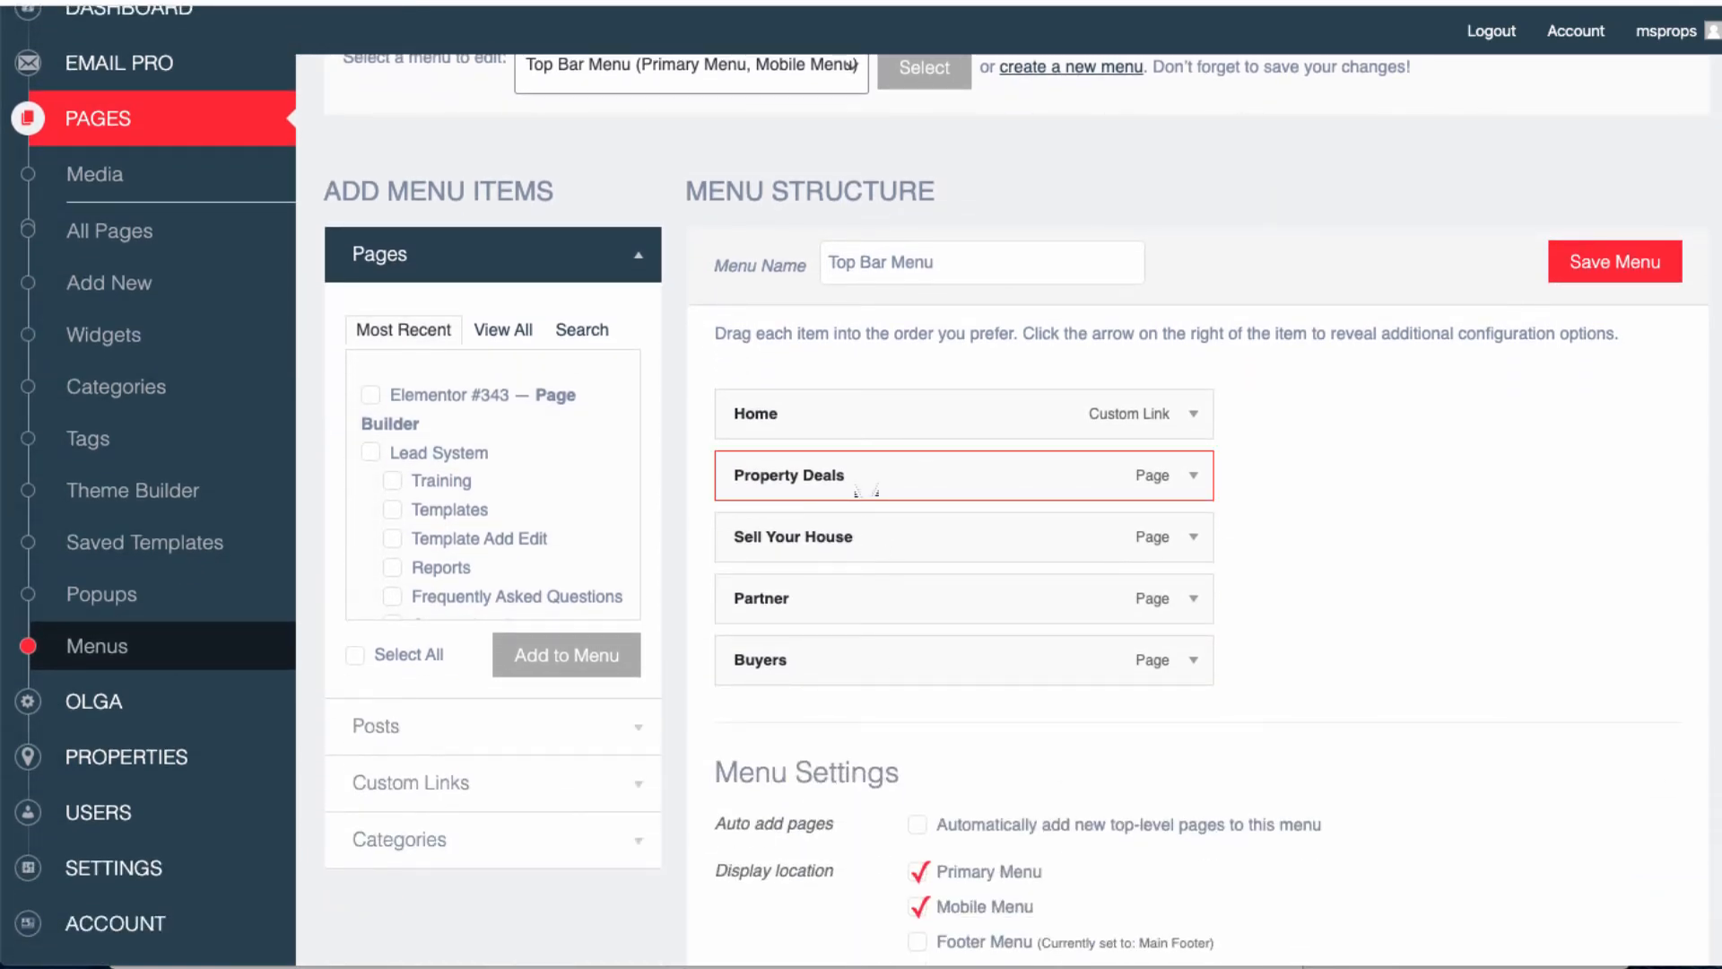
Nest the Property Deals item beneath Buyers as a sub-item and save the Top Bar Menu.
drag(865, 492, 926, 678)
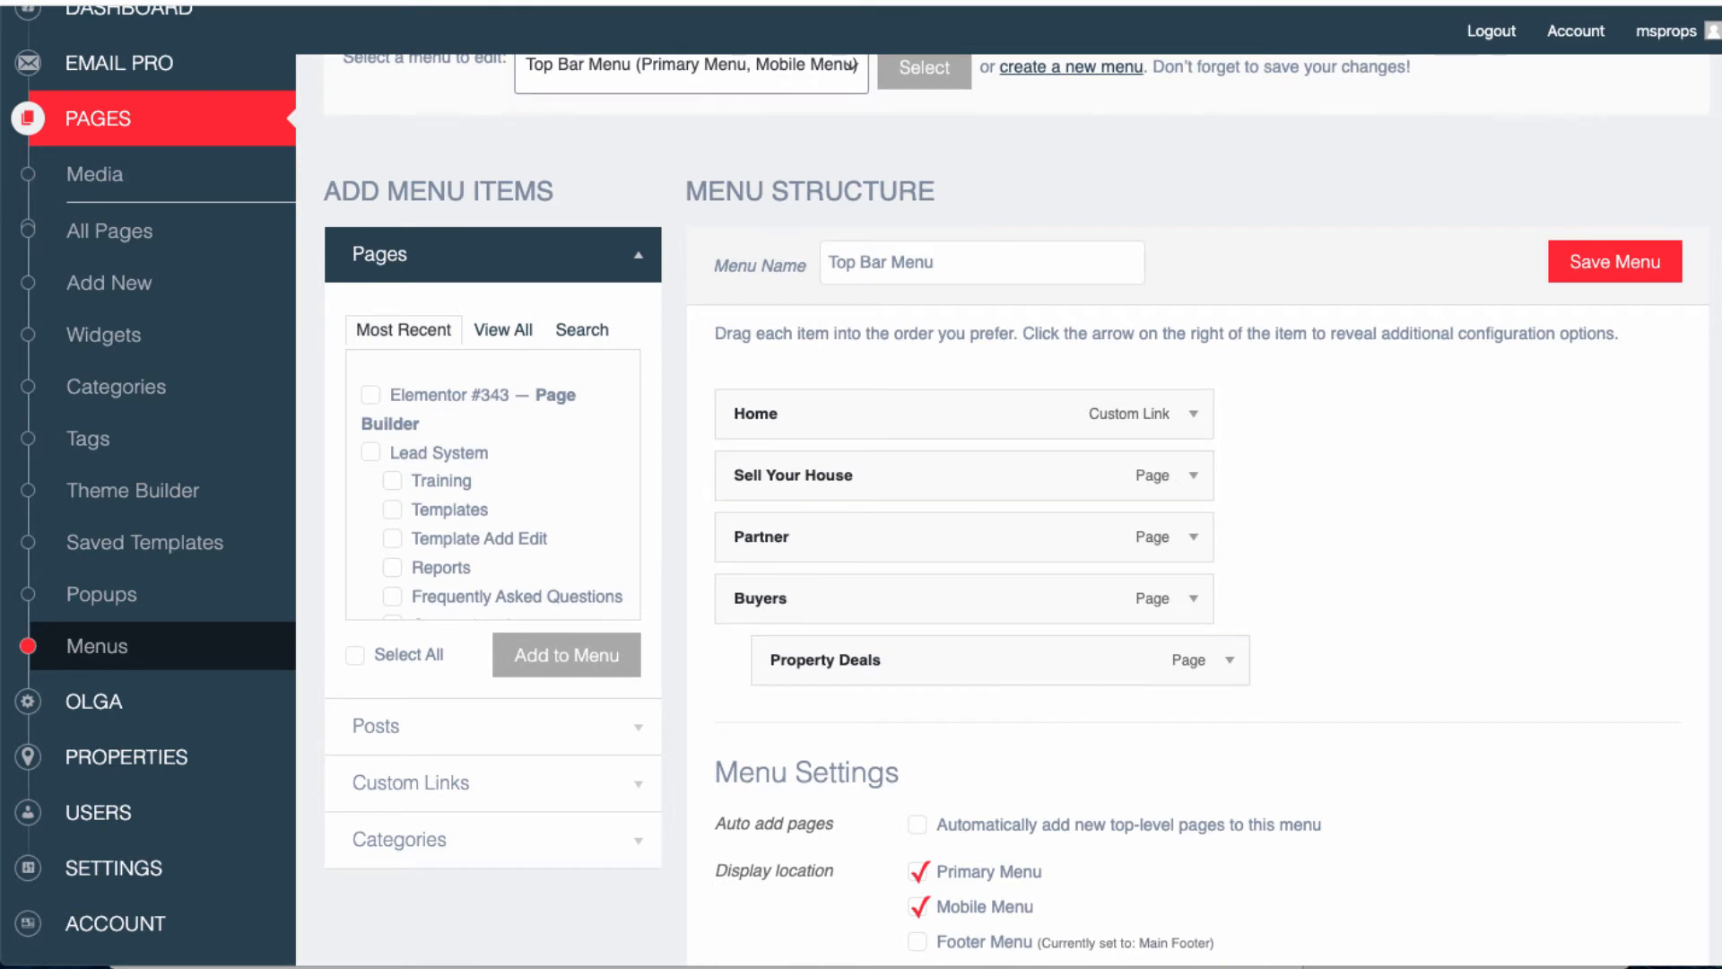
click(1614, 260)
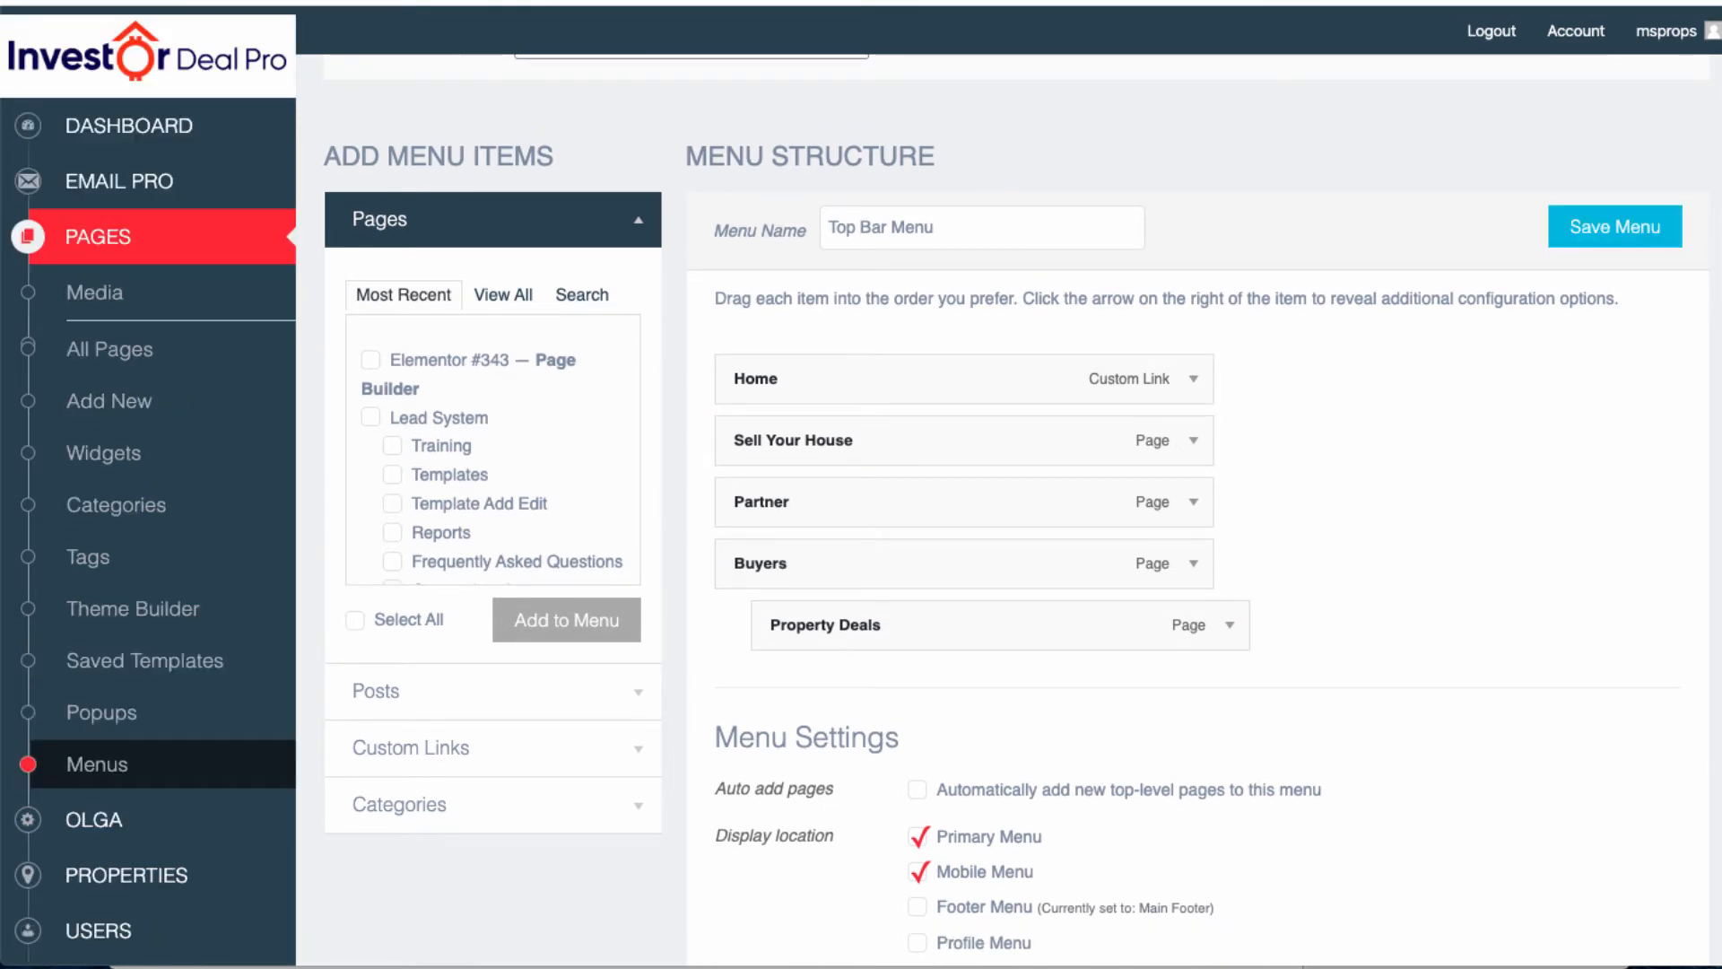
click(1614, 227)
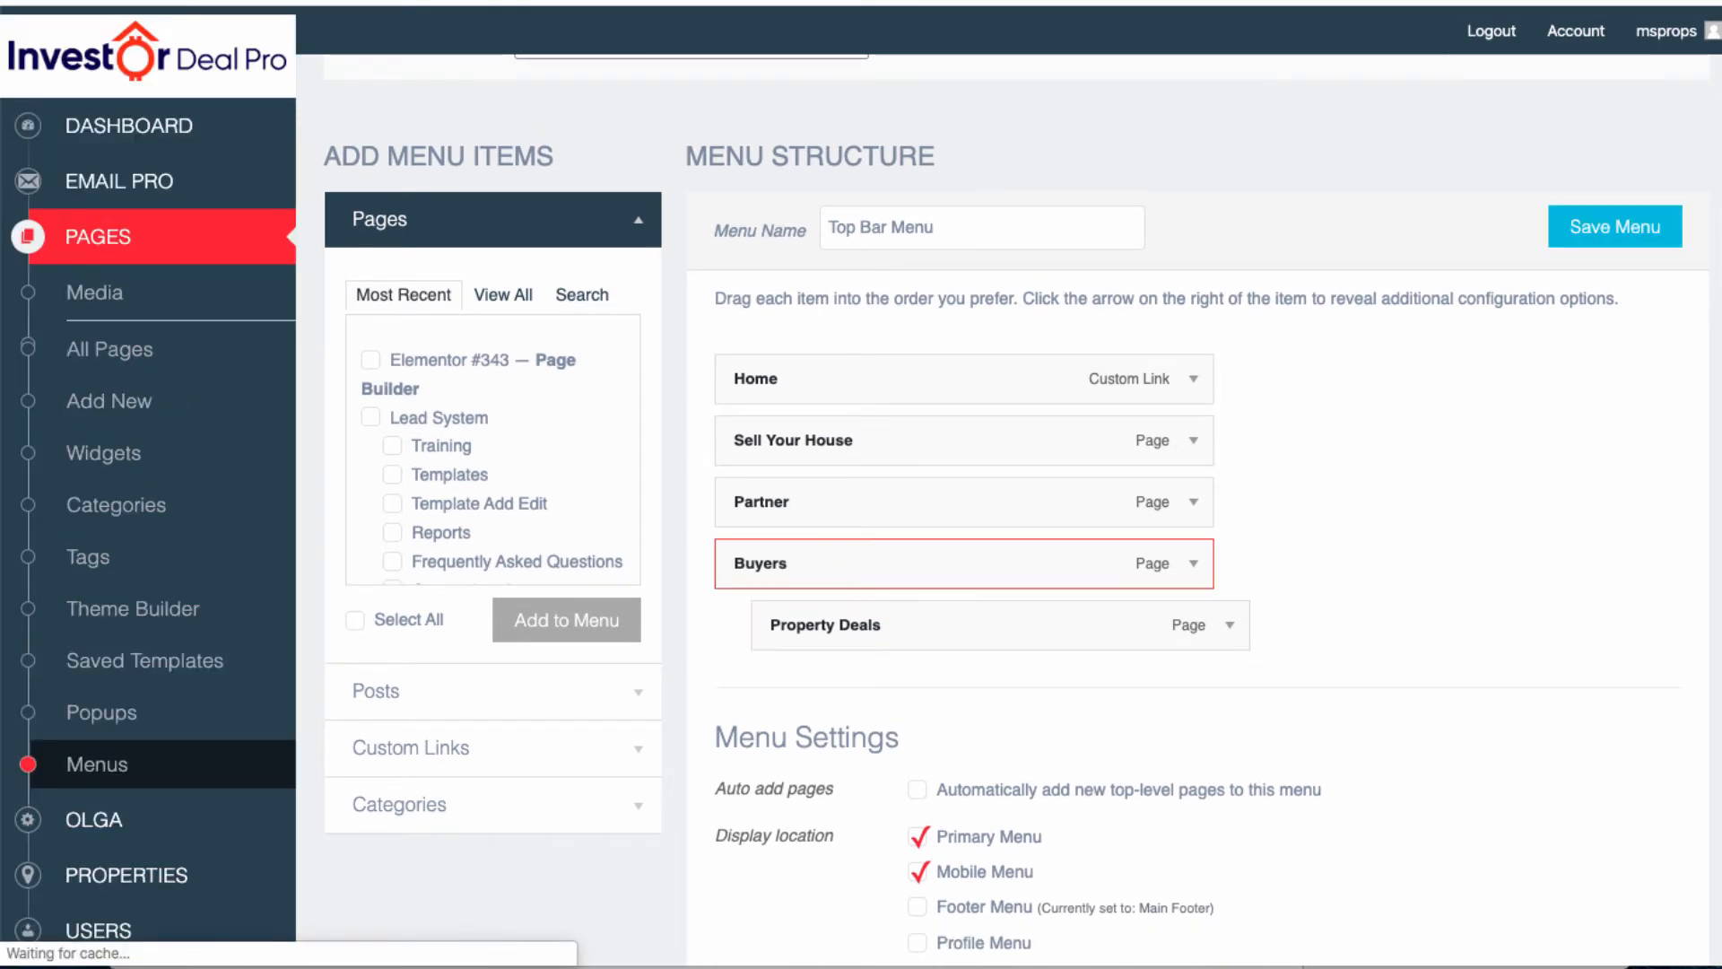
Review the pages and posts that are available for adding to the Top Bar Menu.
scroll(1016, 538, down, 5)
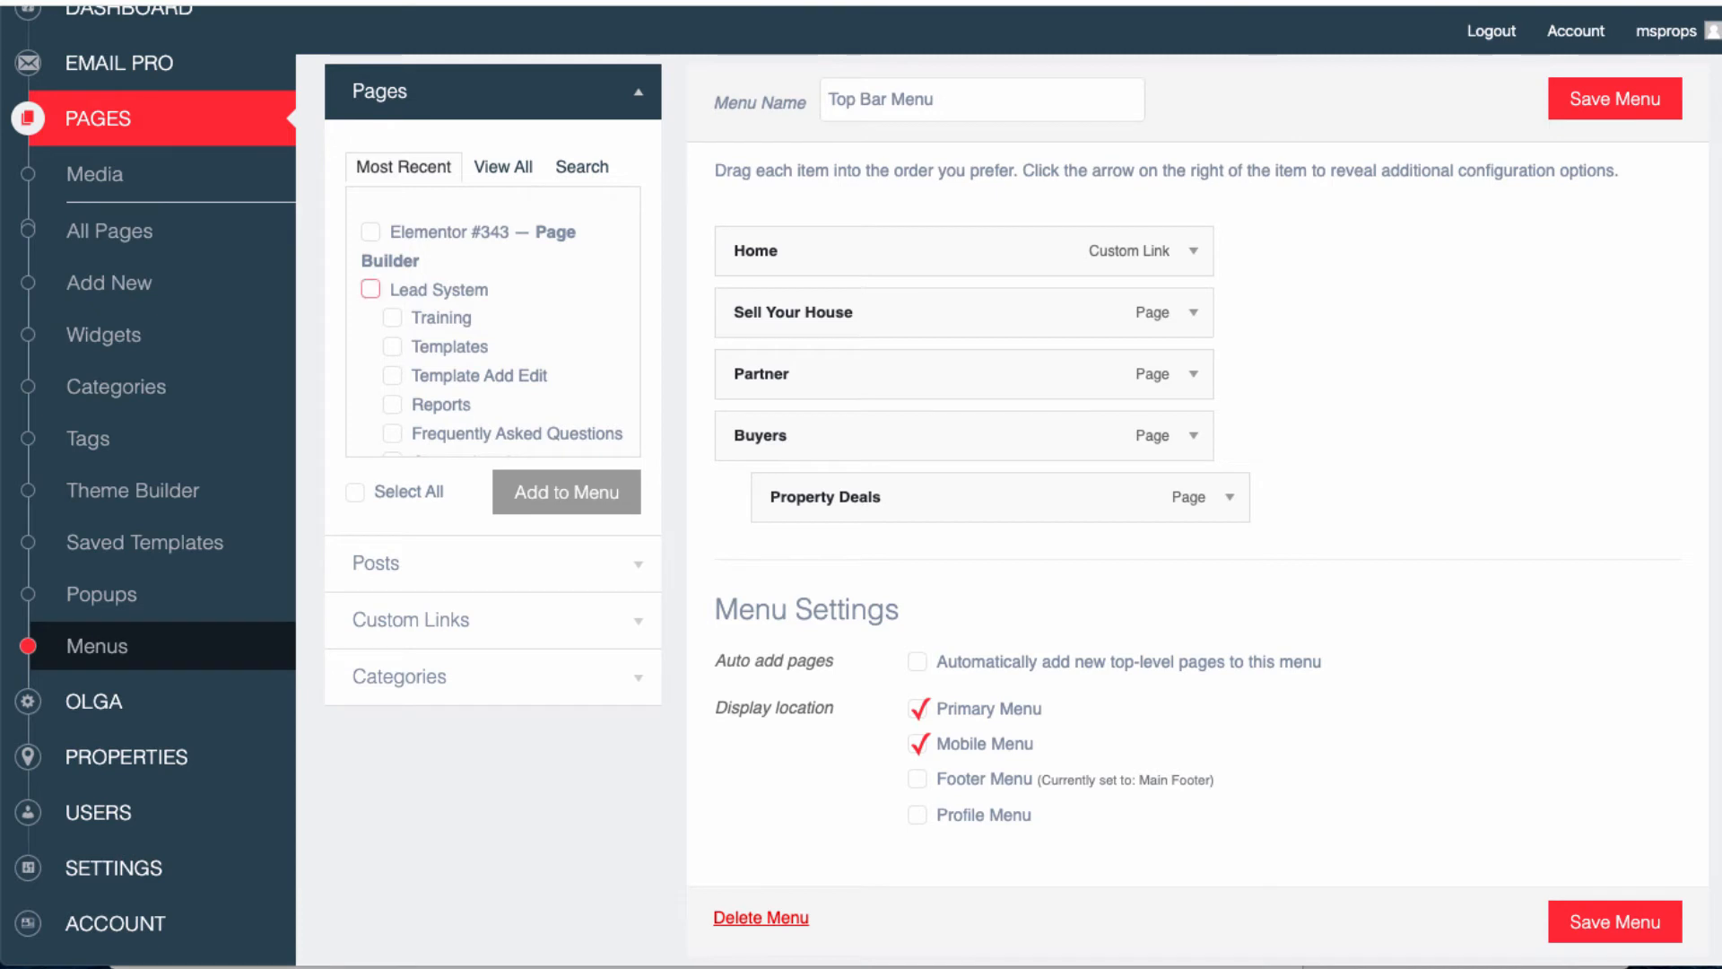
scroll(494, 323, down, 5)
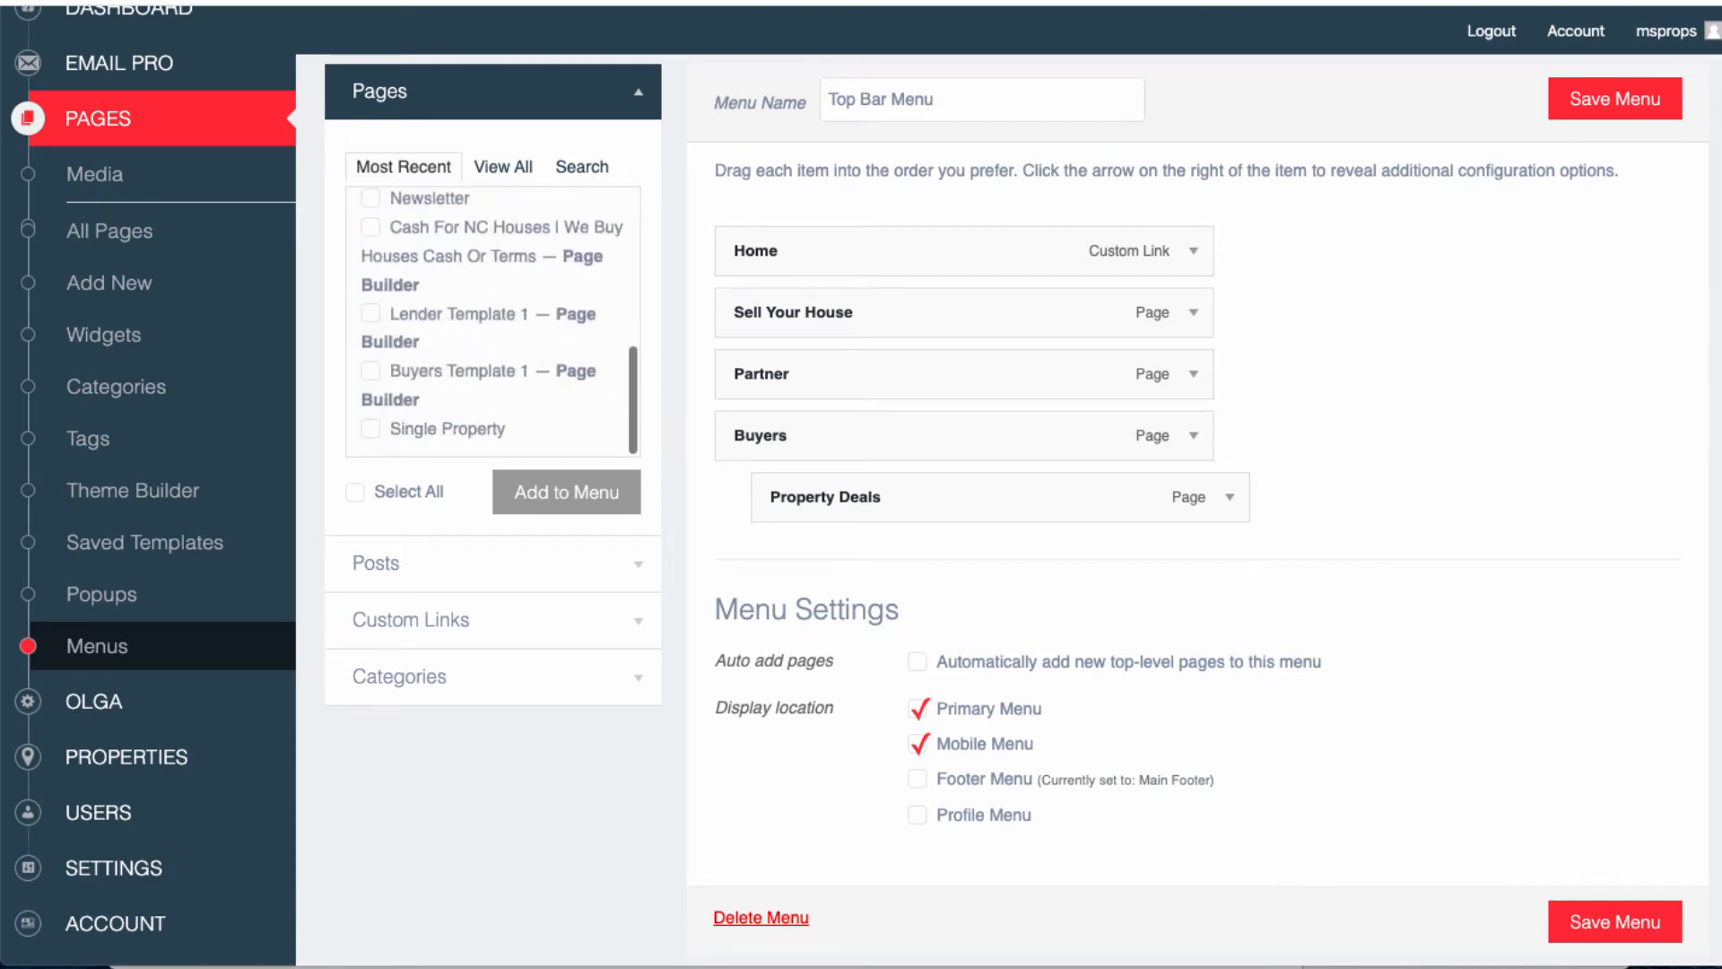
scroll(493, 323, up, 5)
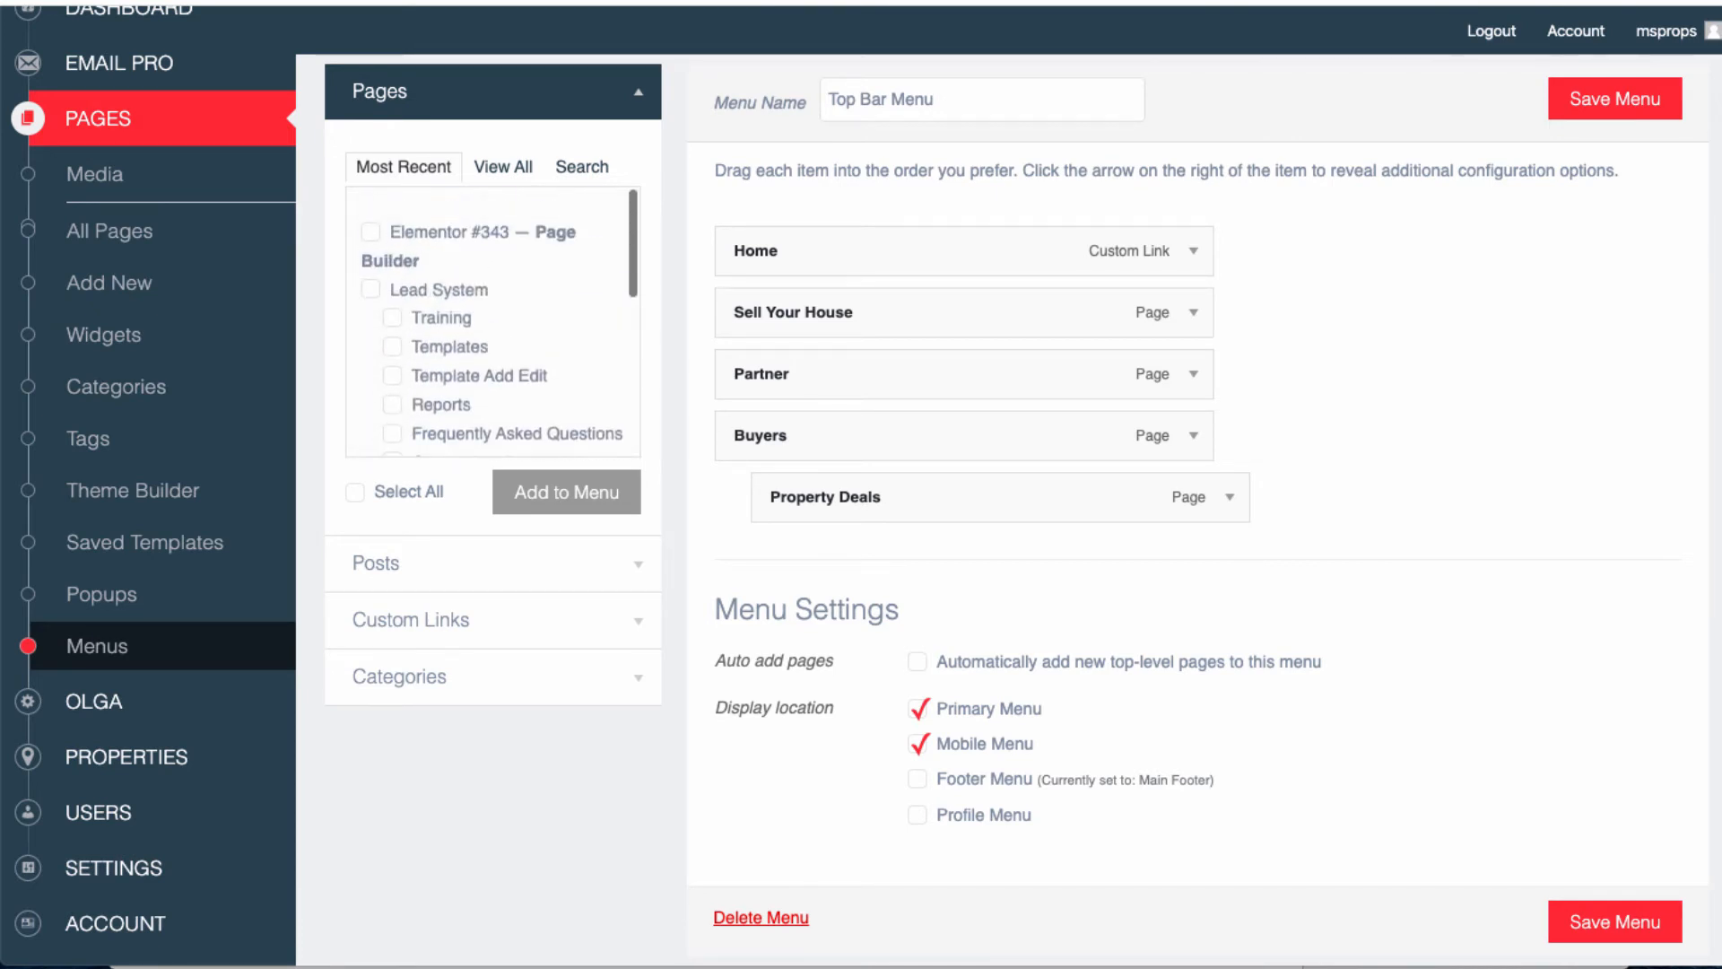
click(493, 562)
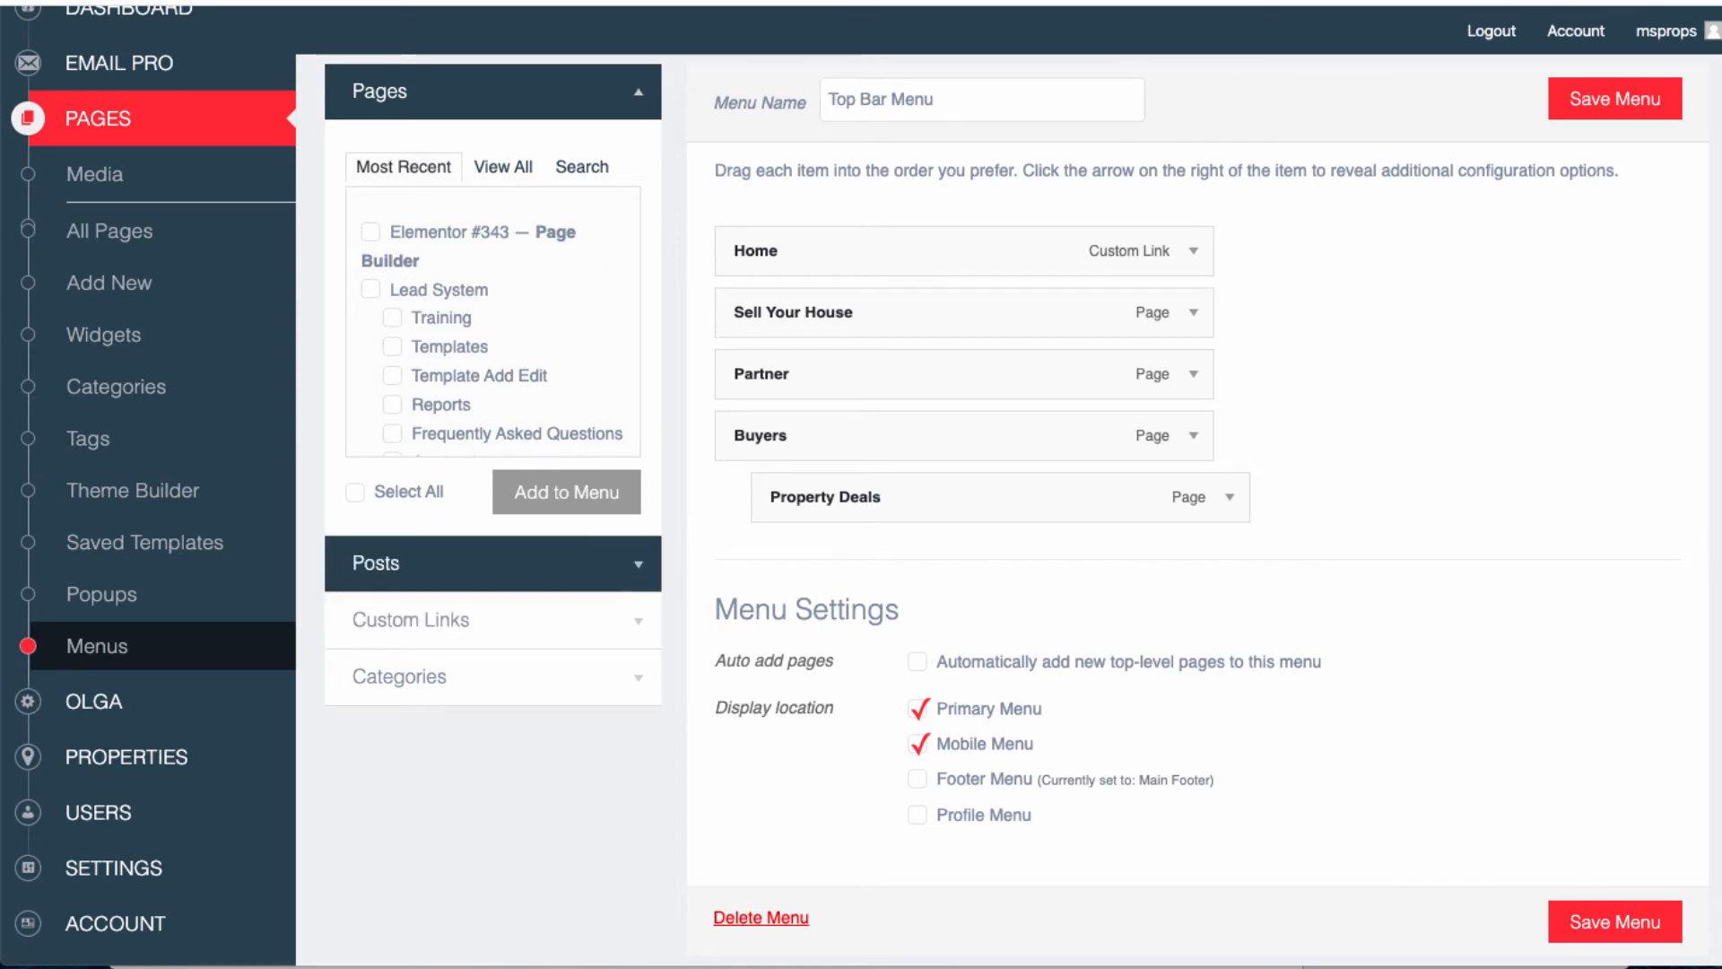
scroll(493, 642, up, 3)
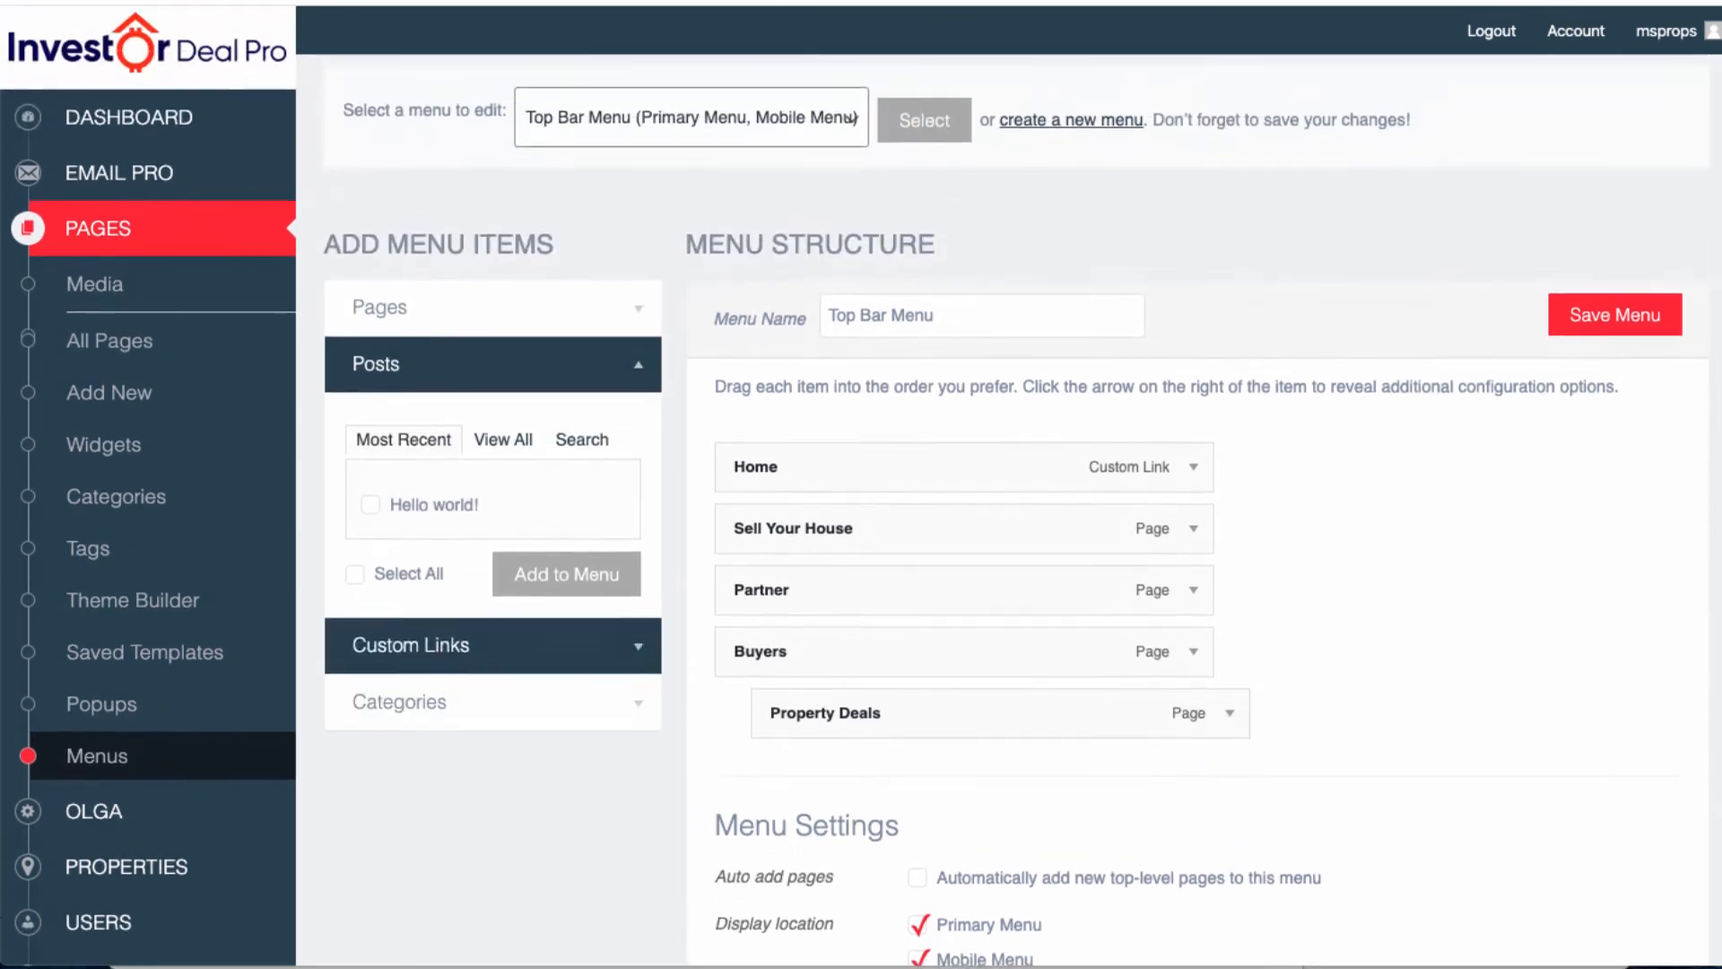
click(494, 370)
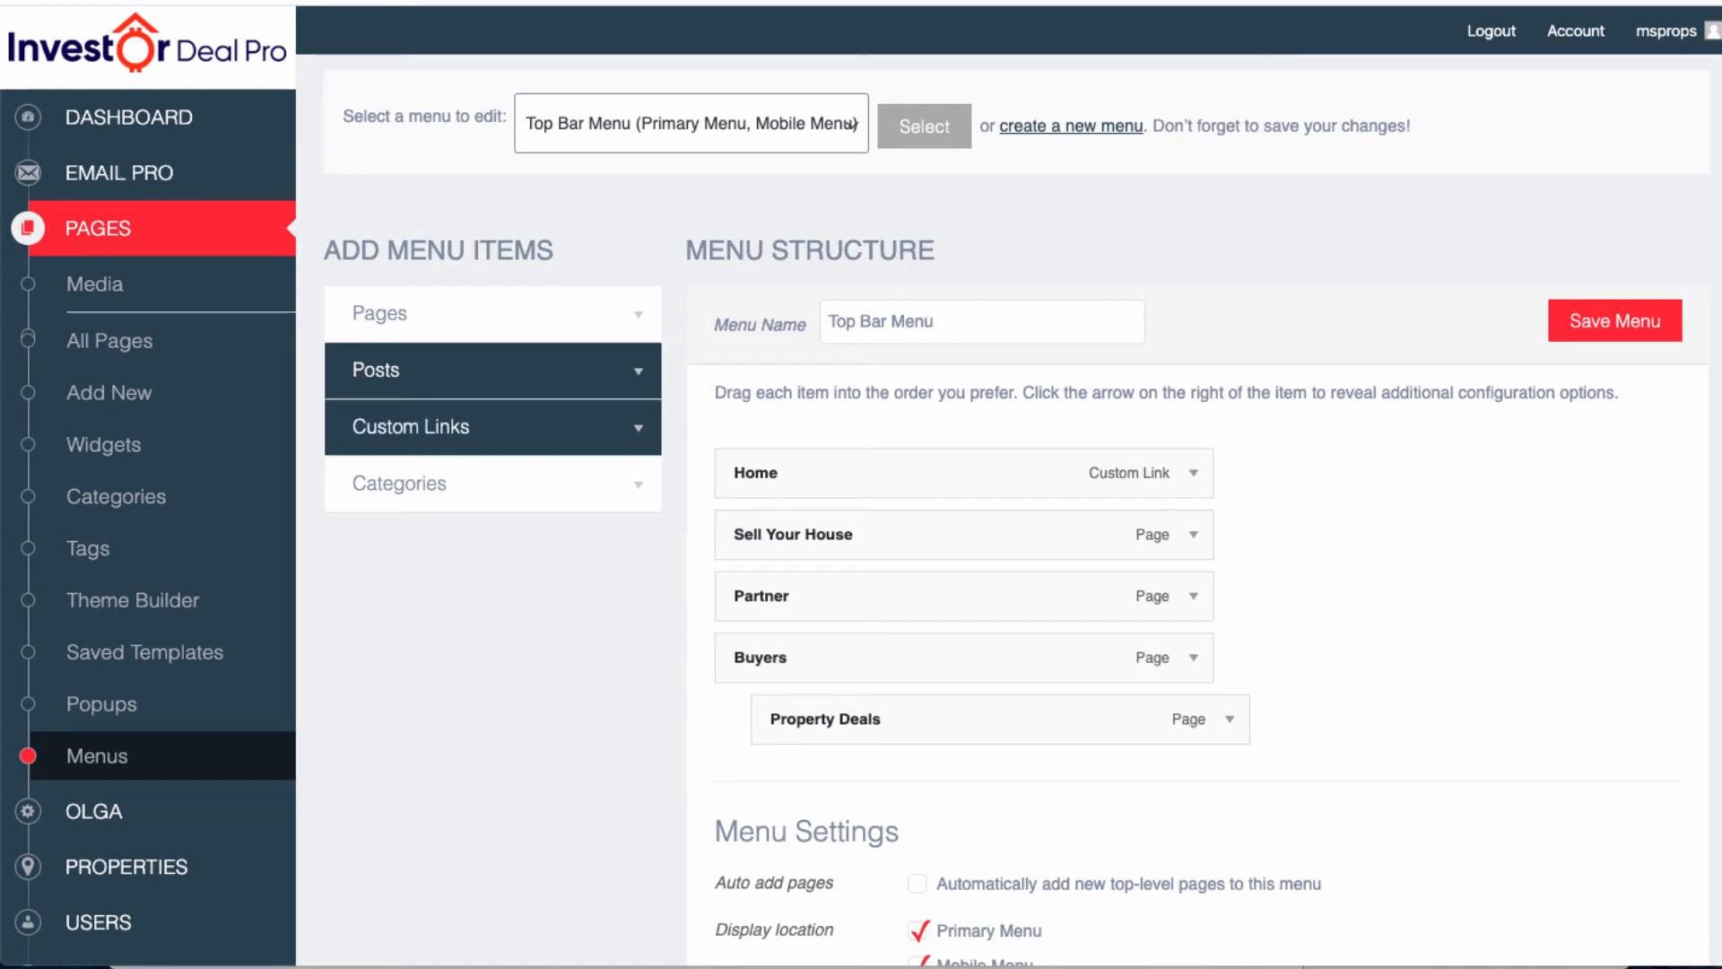
click(494, 426)
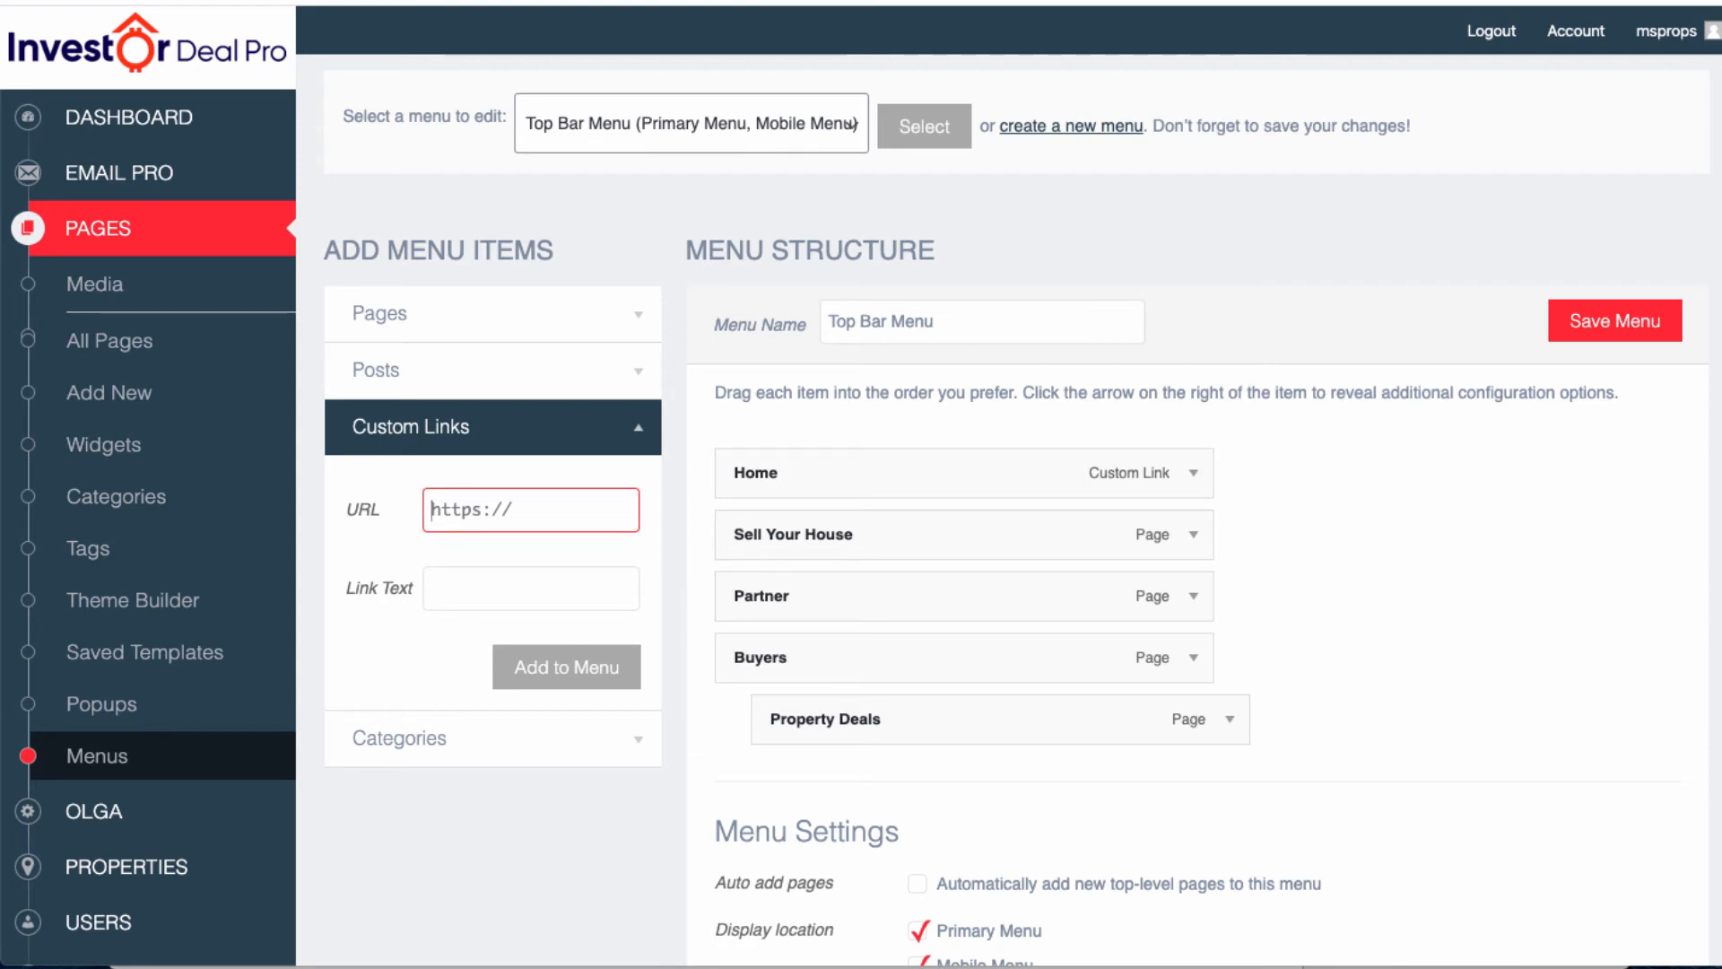
text(htpps)
key(BackSpace)
key(BackSpace)
key(BackSpace)
key(BackSpace)
key(BackSpace)
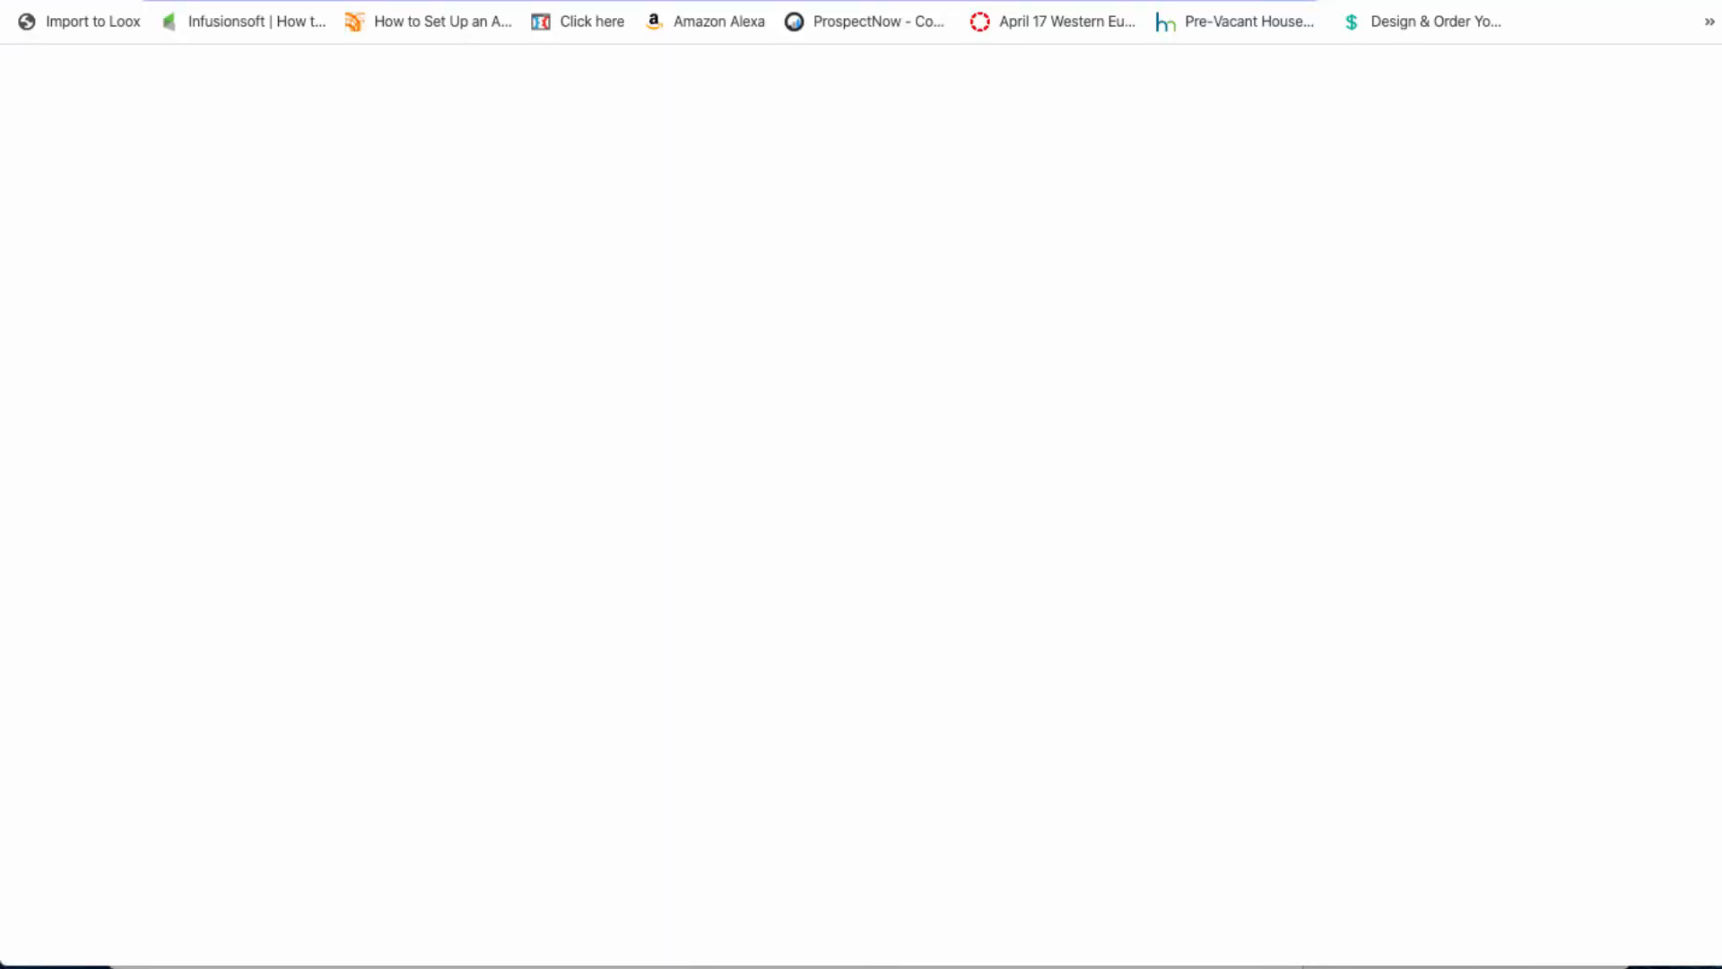
text(youtube.com)
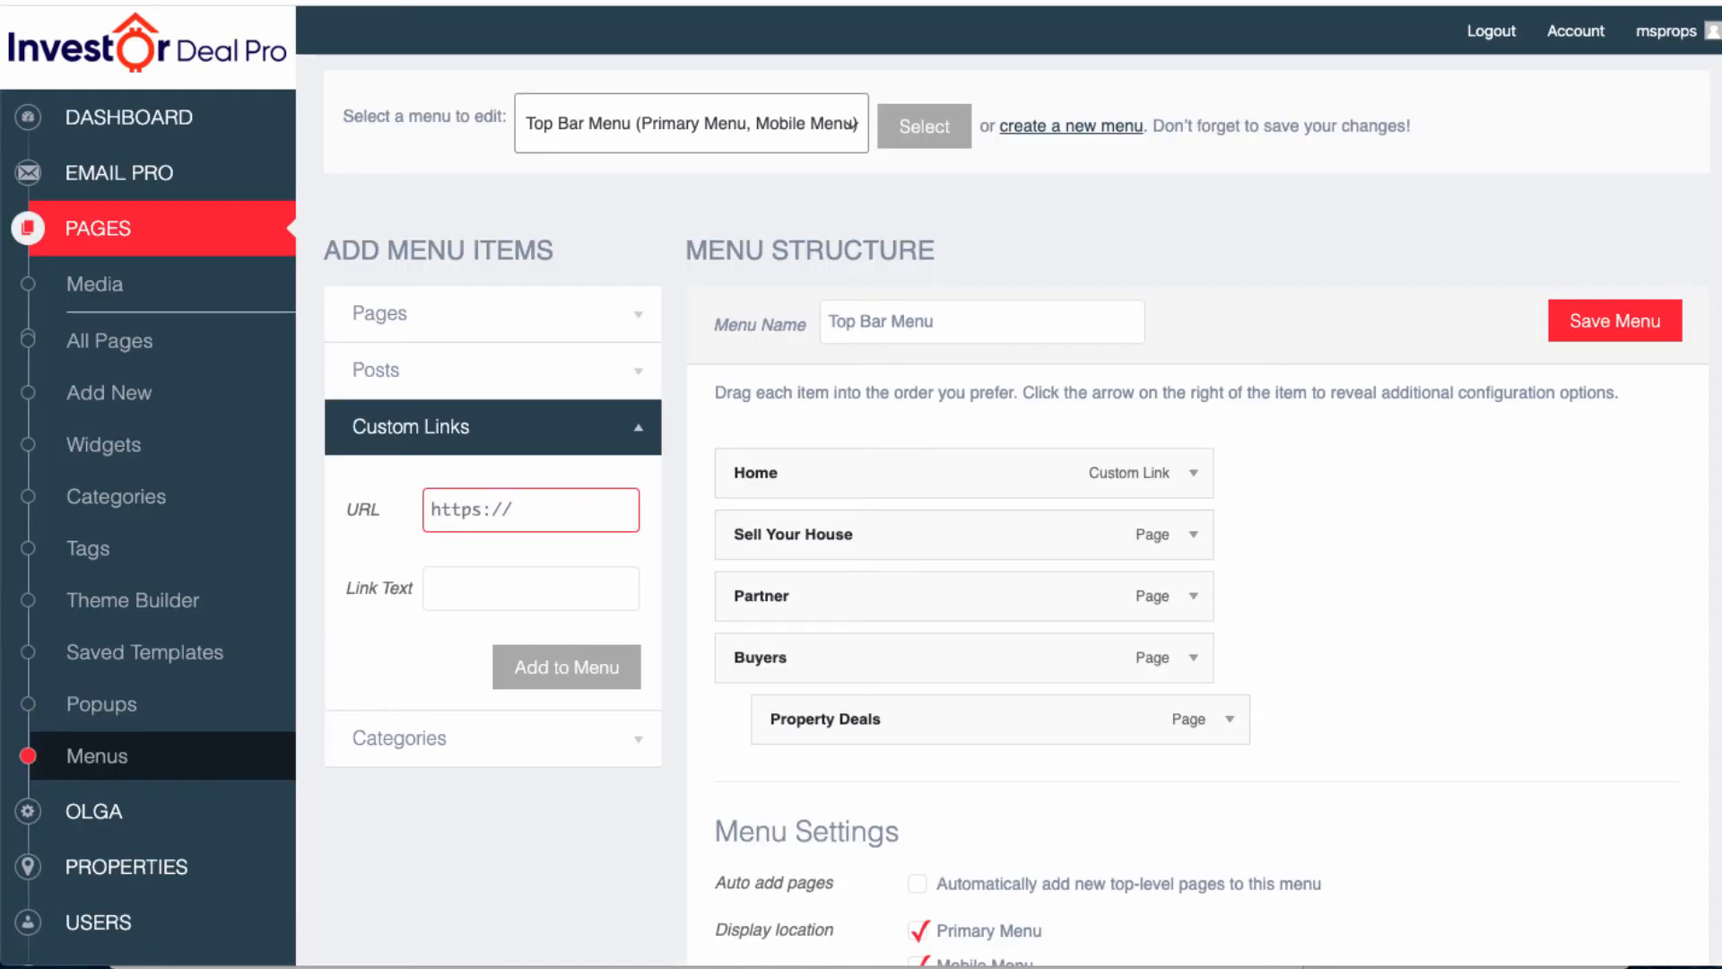
text(http://youtube.com/)
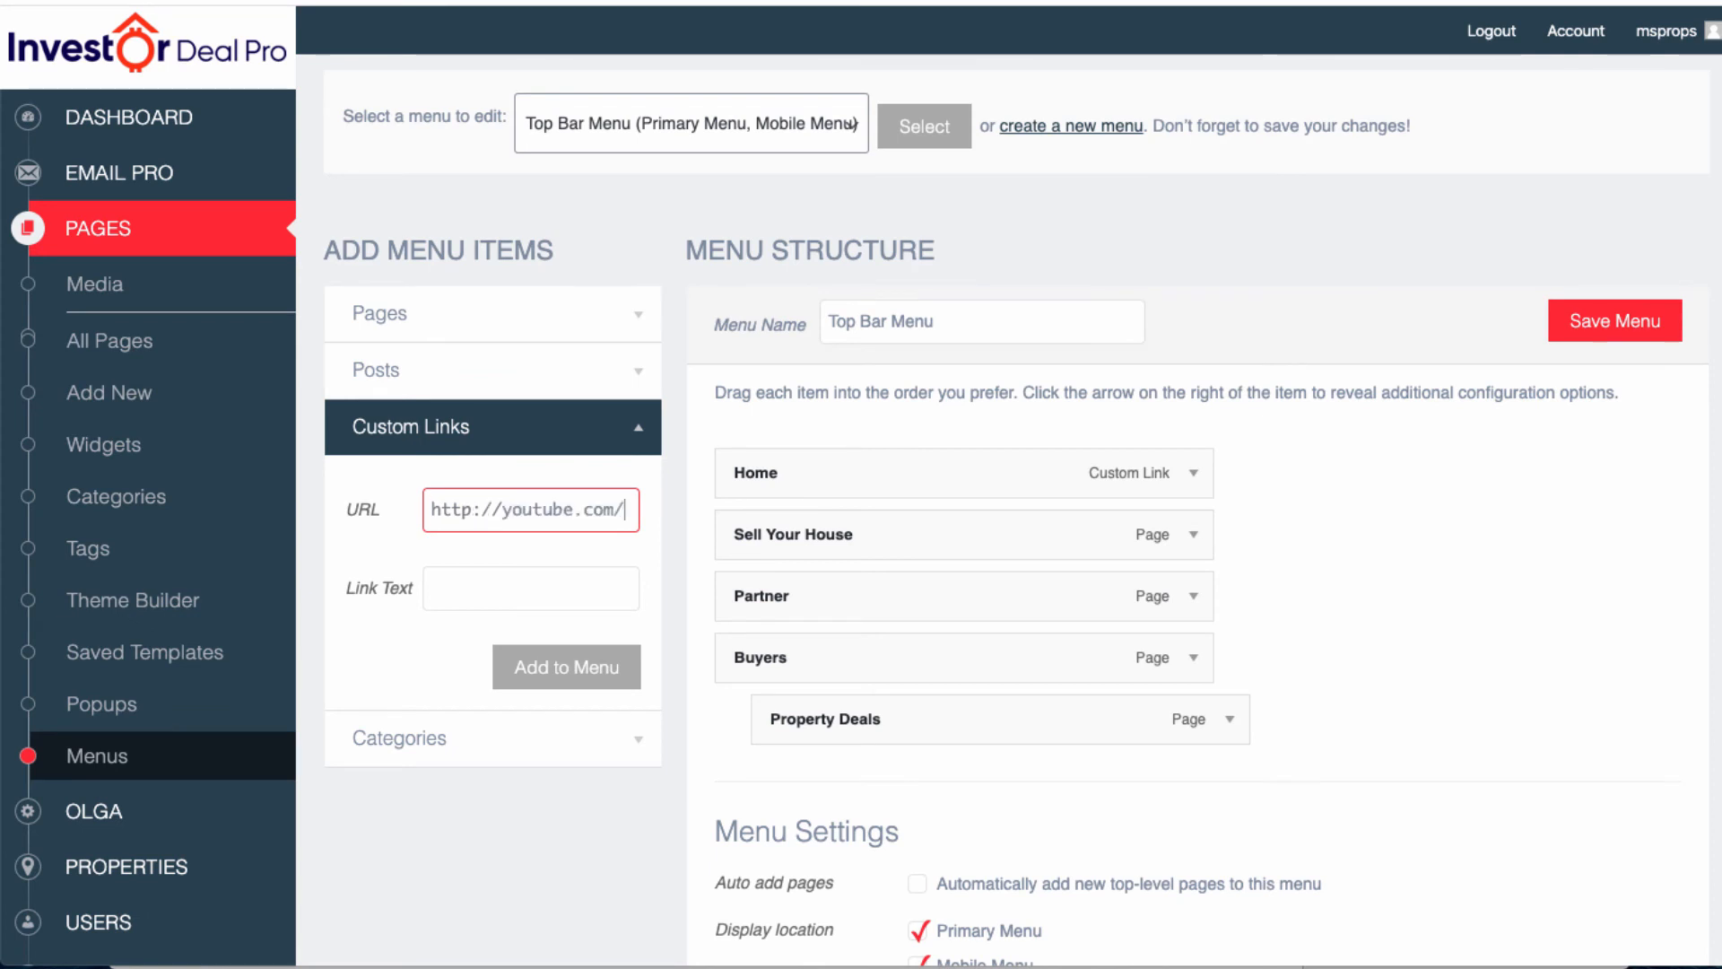
Enter "Watch Our YouTube Videos" as the custom link's text.
click(531, 589)
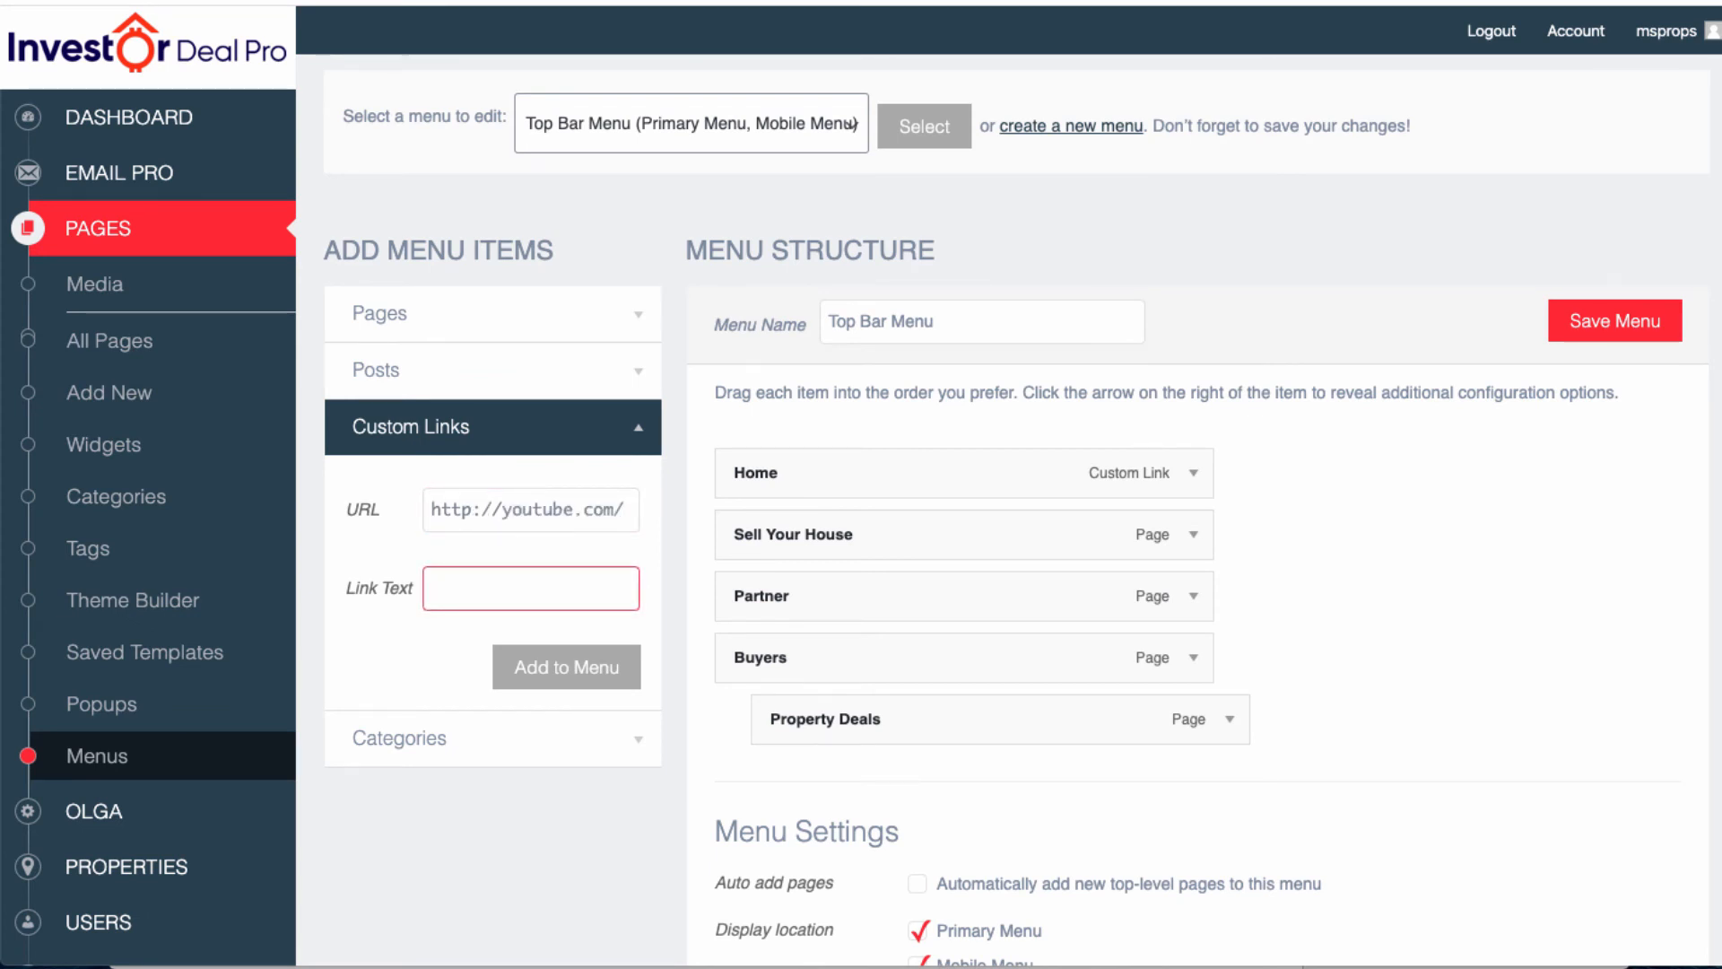
text(Youtube)
key(BackSpace)
key(BackSpace)
key(BackSpace)
key(BackSpace)
key(BackSpace)
key(BackSpace)
text(Wath)
key(BackSpace)
text(ch Our YouTube Videos)
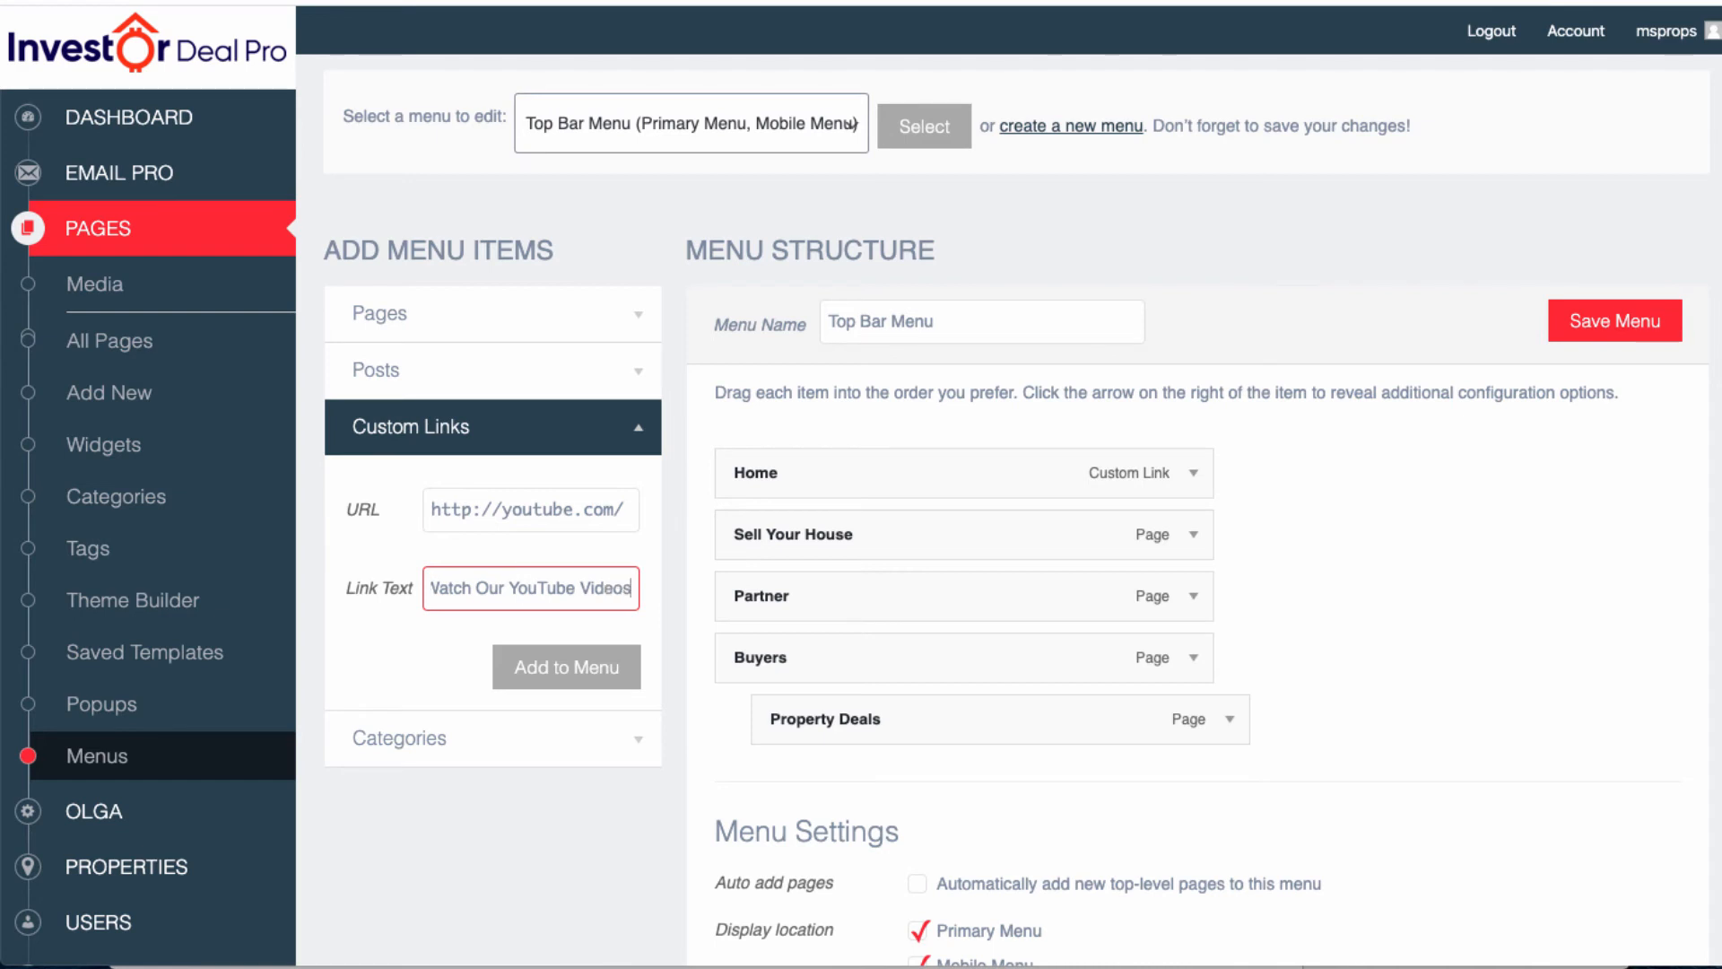
Shorten the custom link's text to "YouTube" and add the link to the Top Bar Menu.
drag(505, 587, 431, 588)
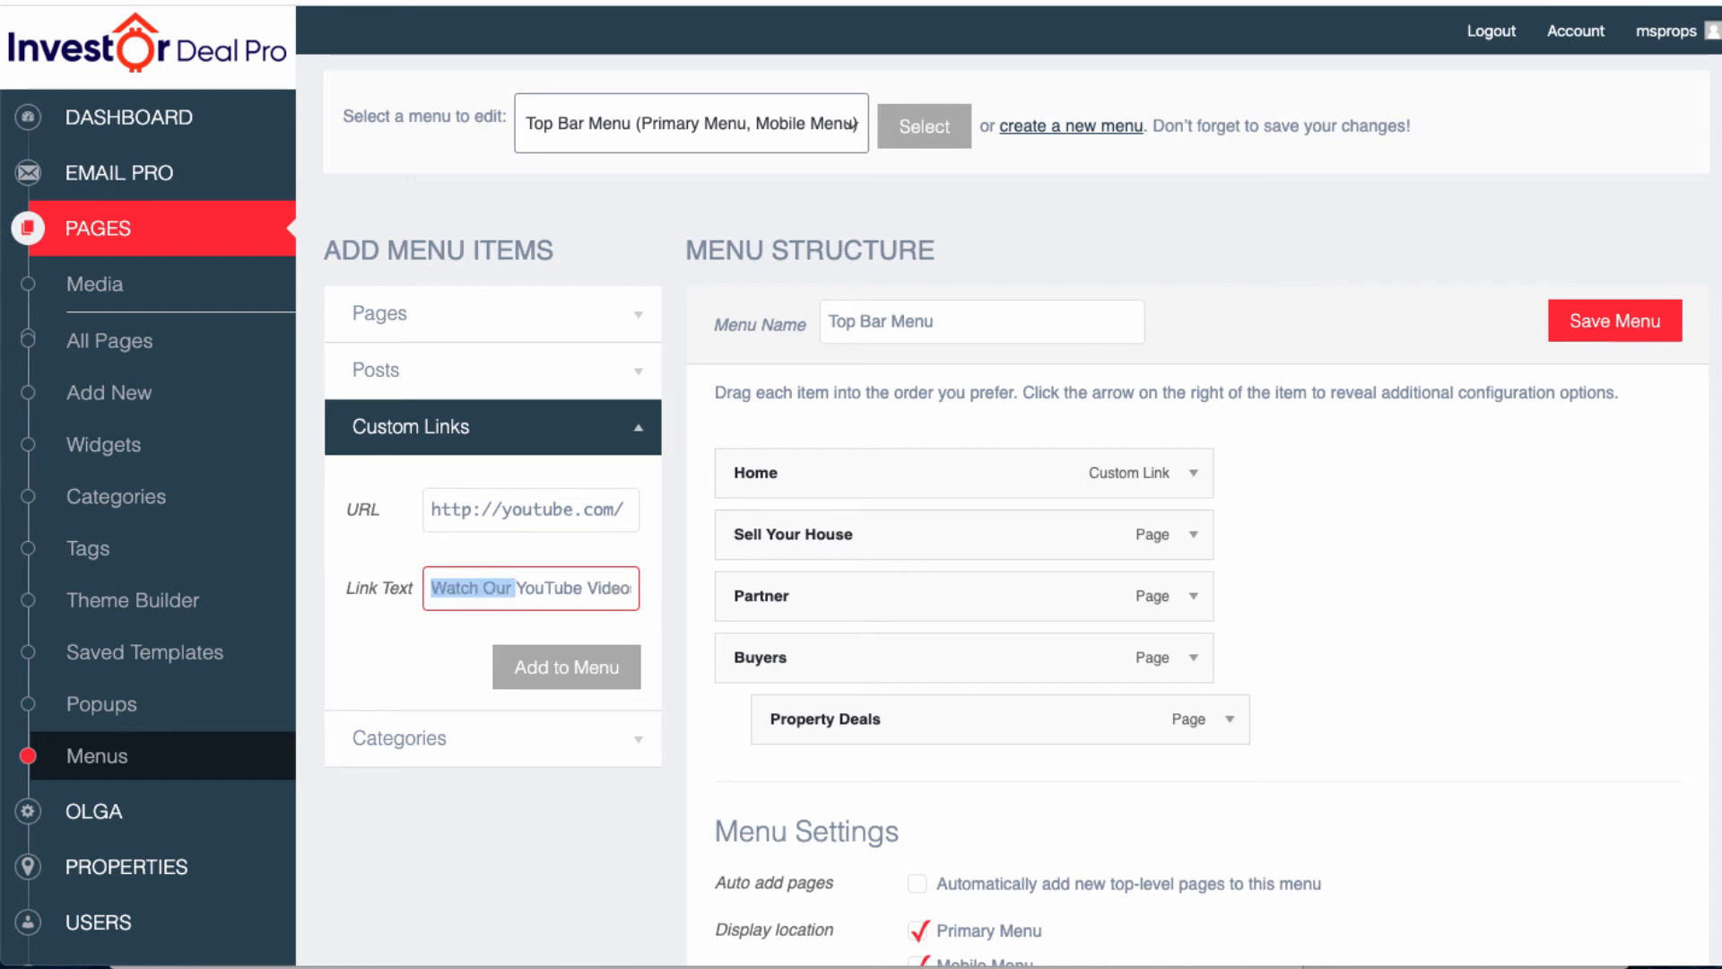
key(BackSpace)
key(BackSpace)
key(BackSpace)
key(BackSpace)
key(BackSpace)
key(BackSpace)
key(BackSpace)
key(BackSpace)
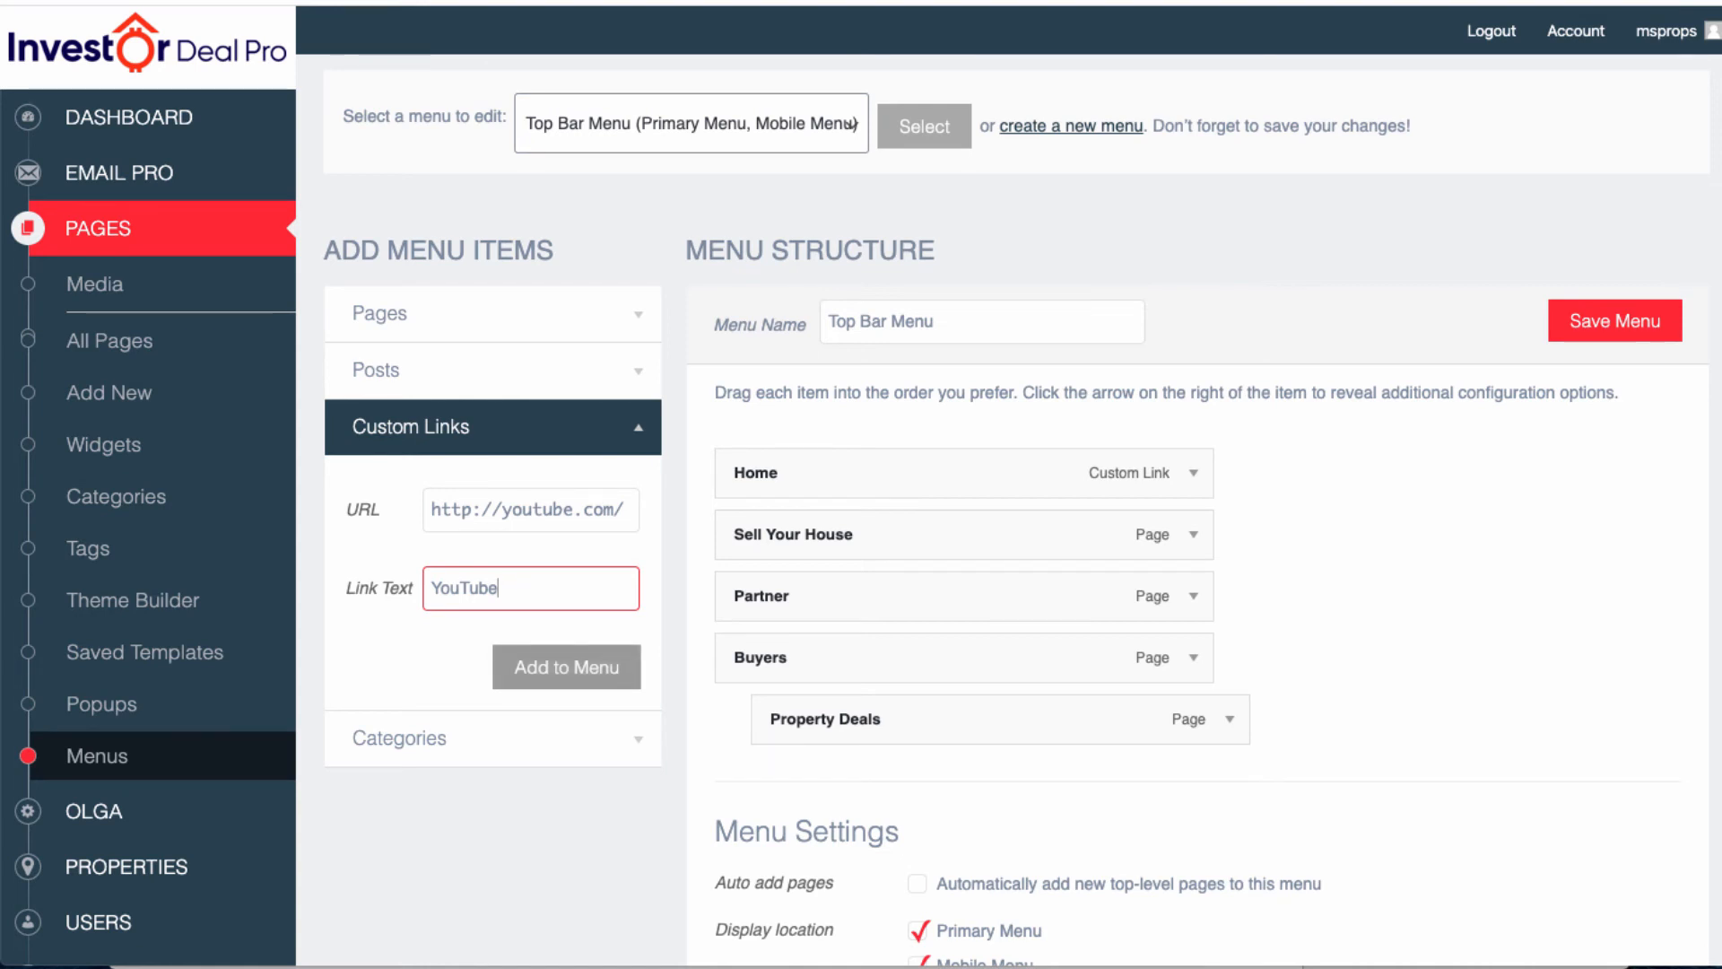
key(Return)
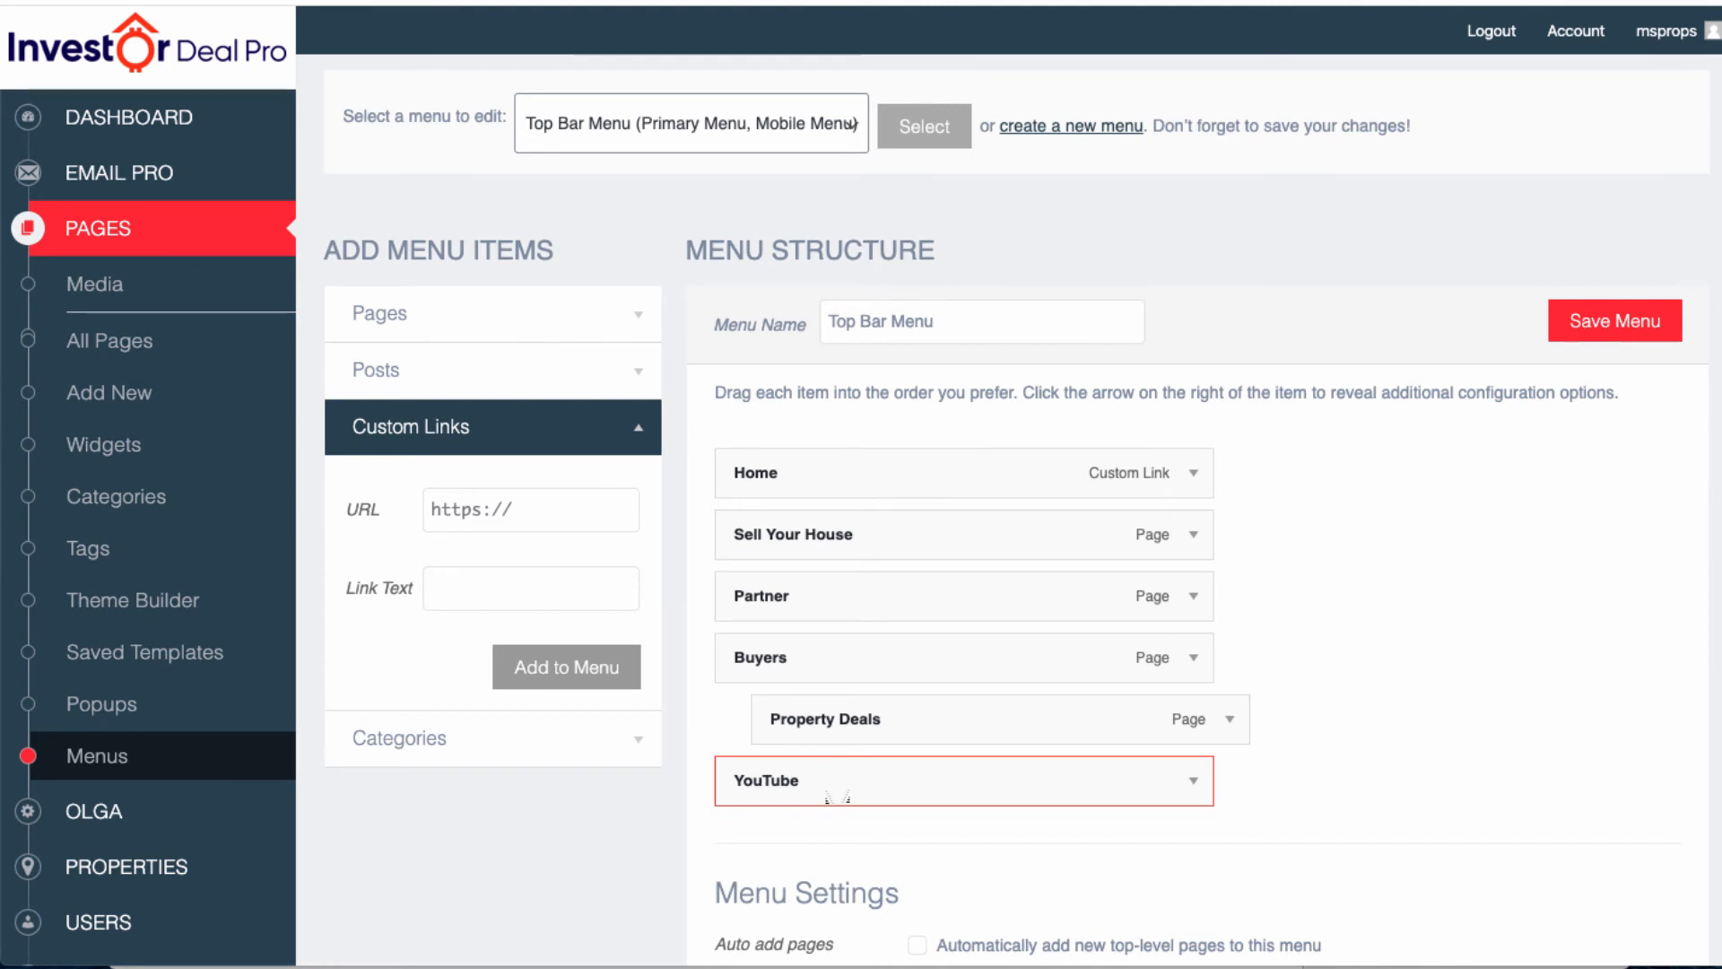
View the categories that are available for adding to the menu, and collapse their list.
scroll(843, 781, down, 5)
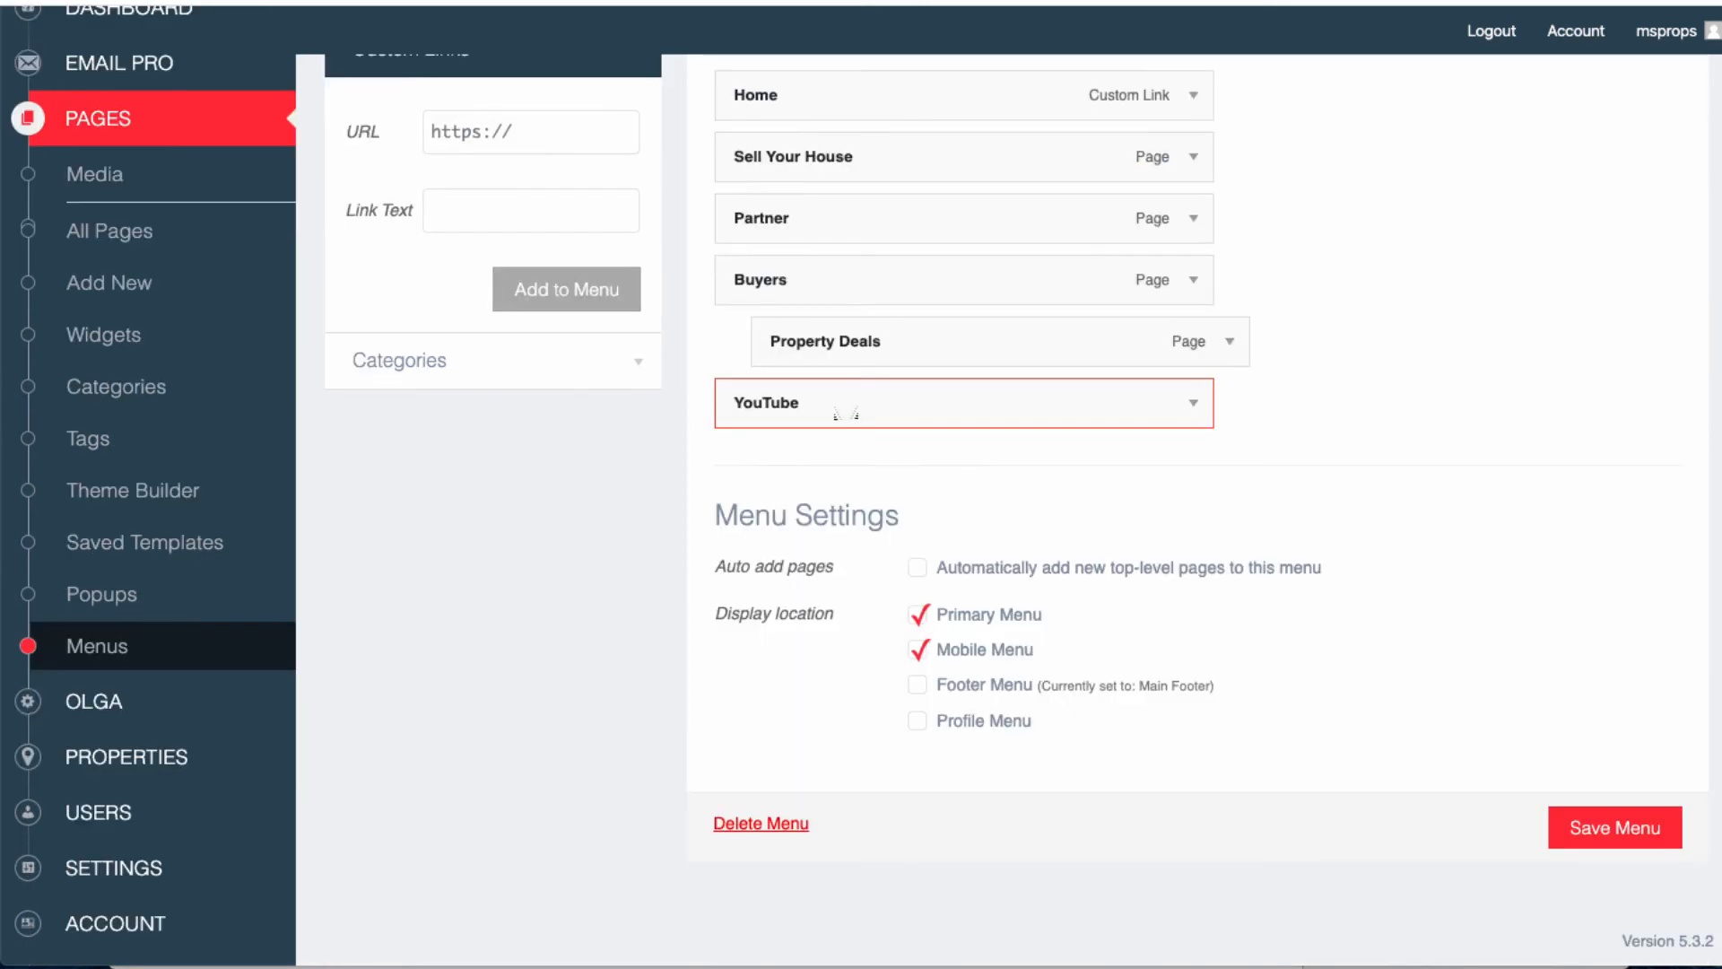
click(493, 360)
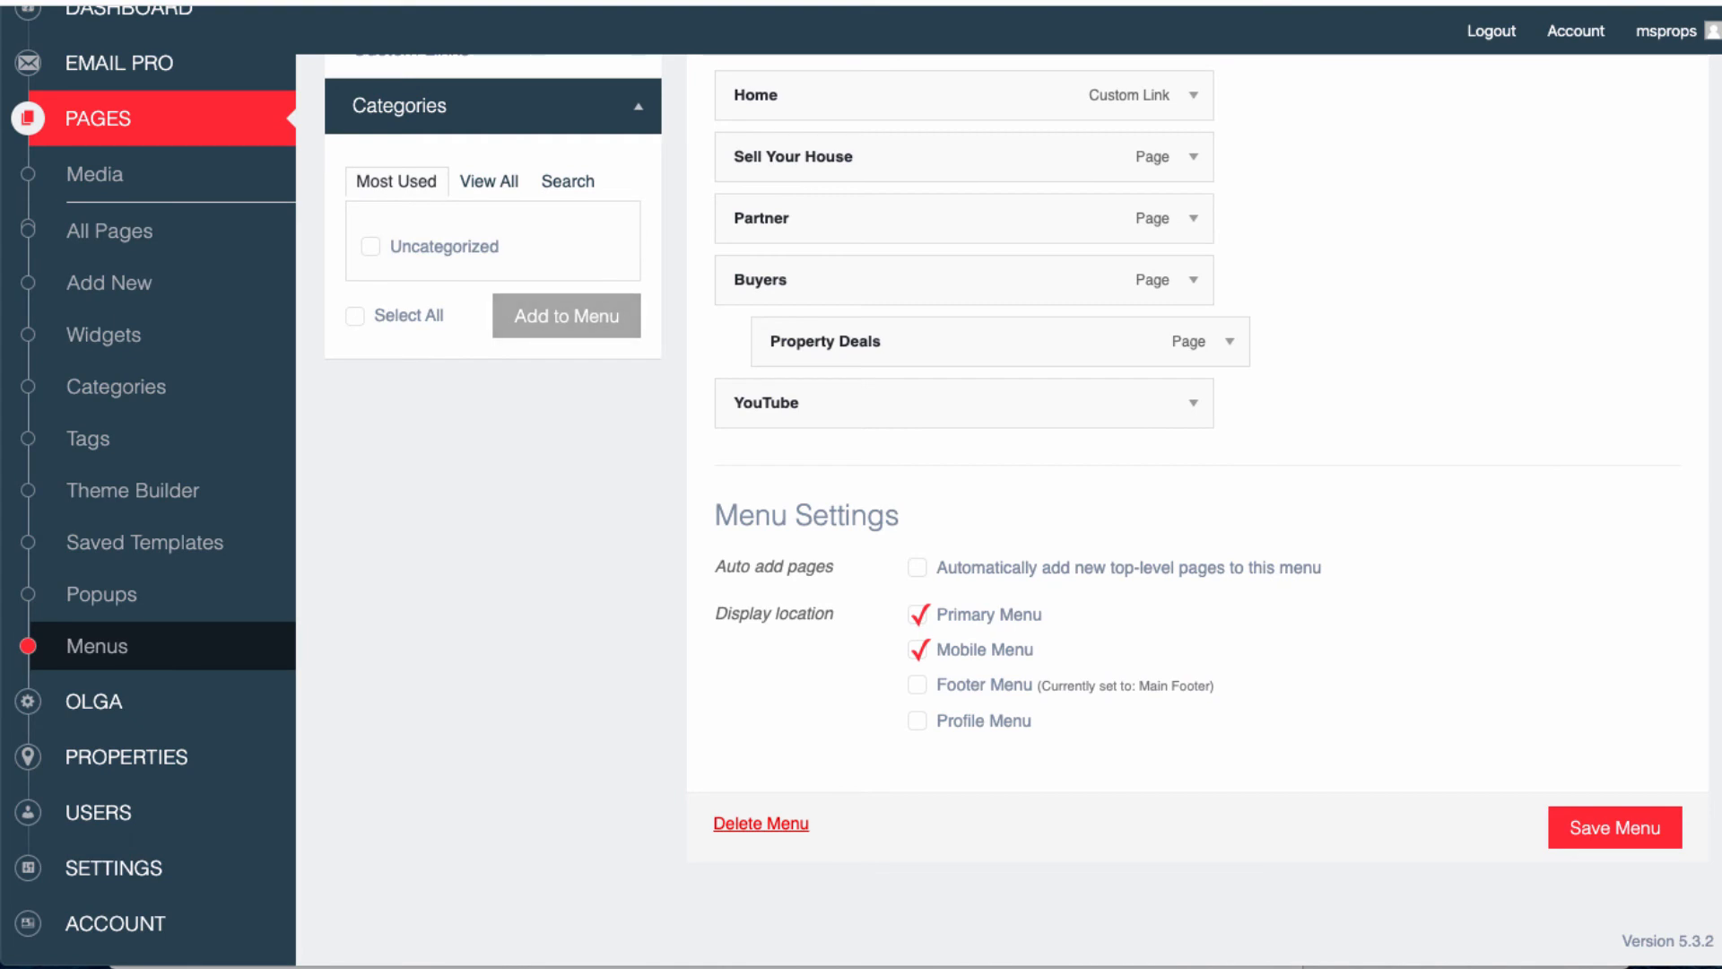
scroll(1016, 493, up, 3)
click(492, 308)
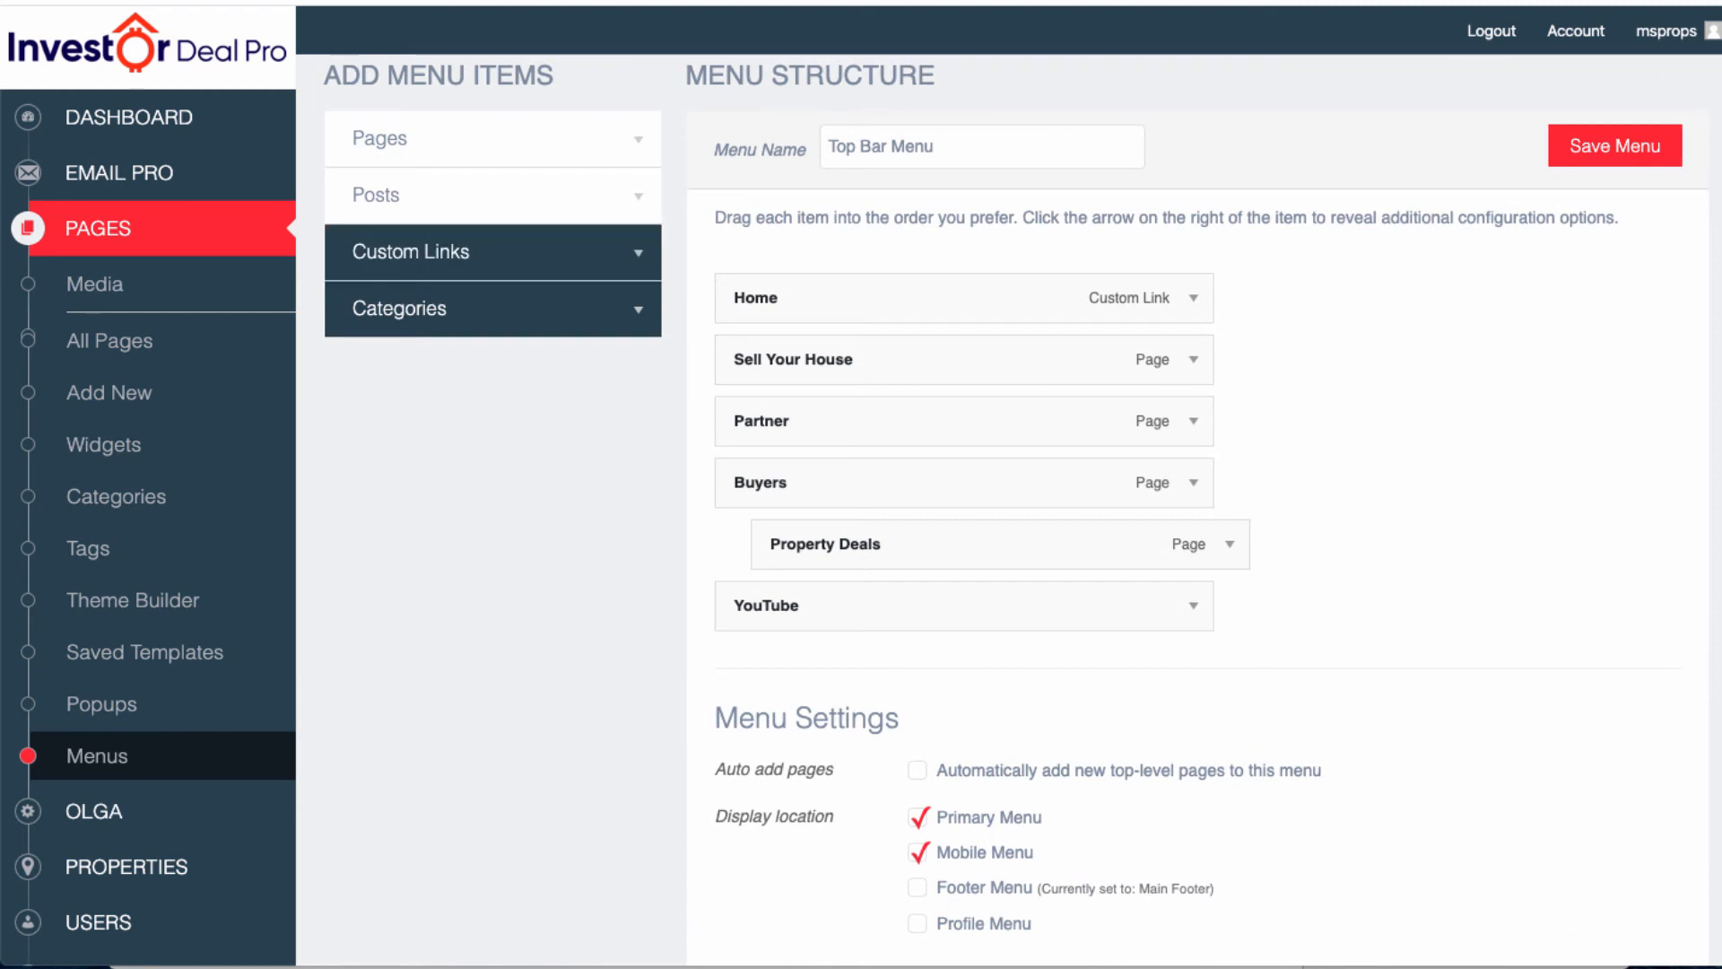
Enter "Contact" in the URL field of another custom link.
click(492, 252)
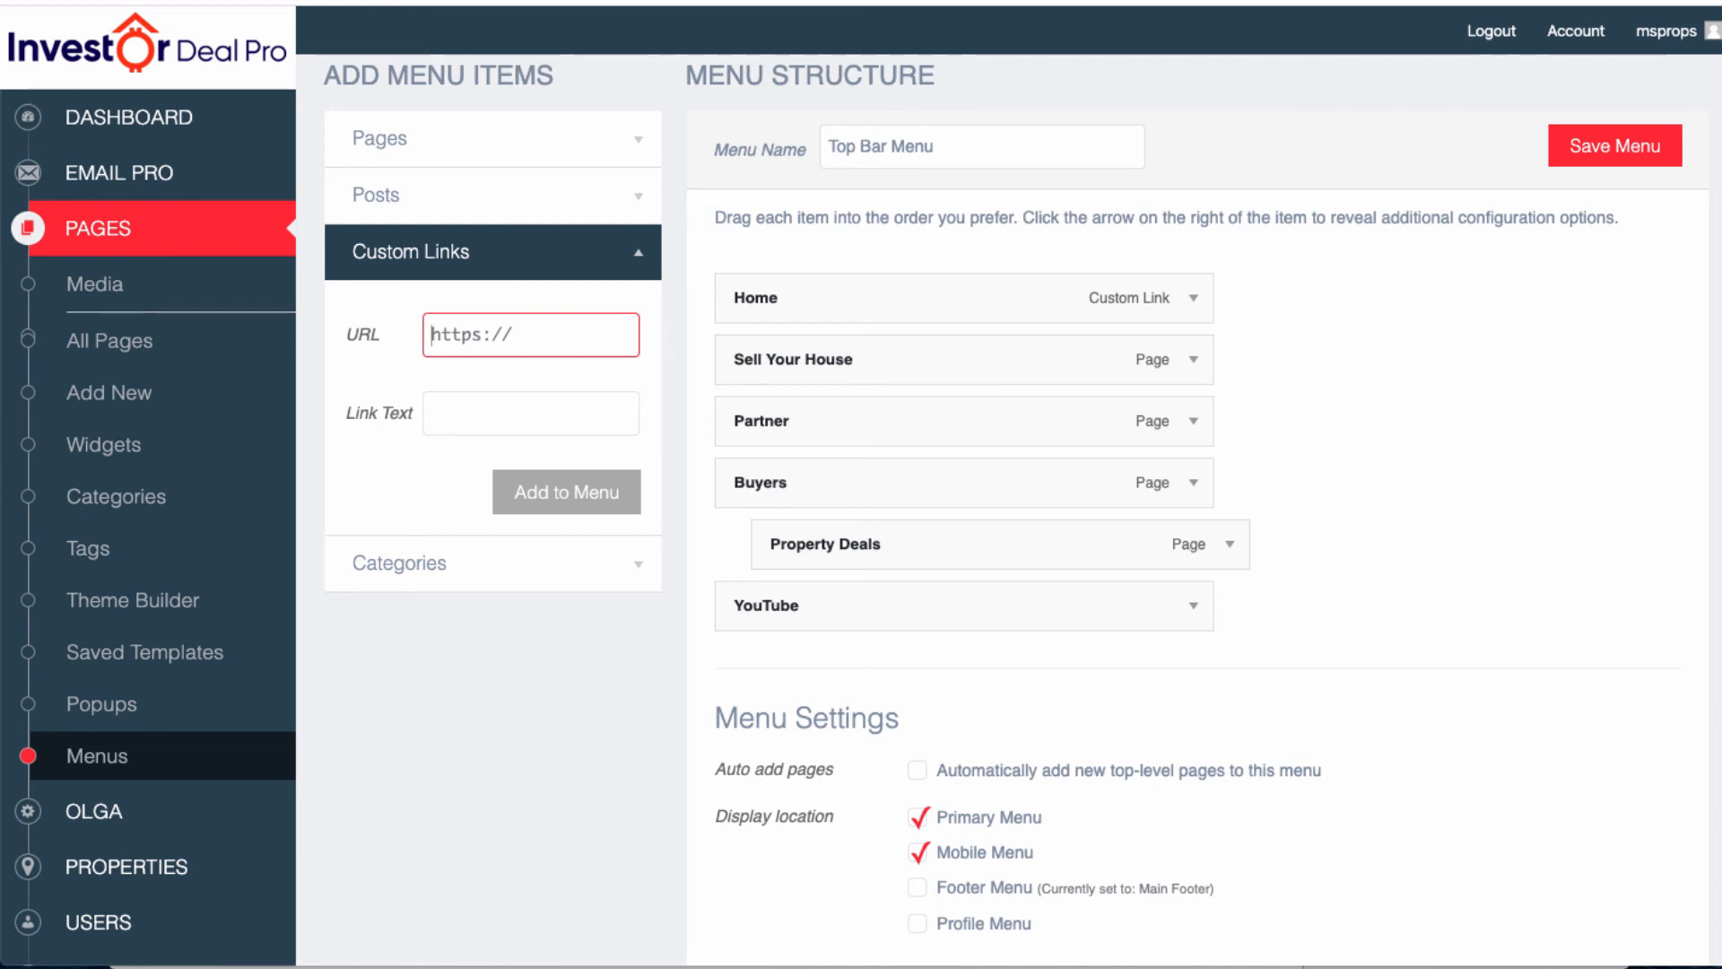
text(Contact)
key(BackSpace)
key(BackSpace)
key(BackSpace)
text(act)
key(Tab)
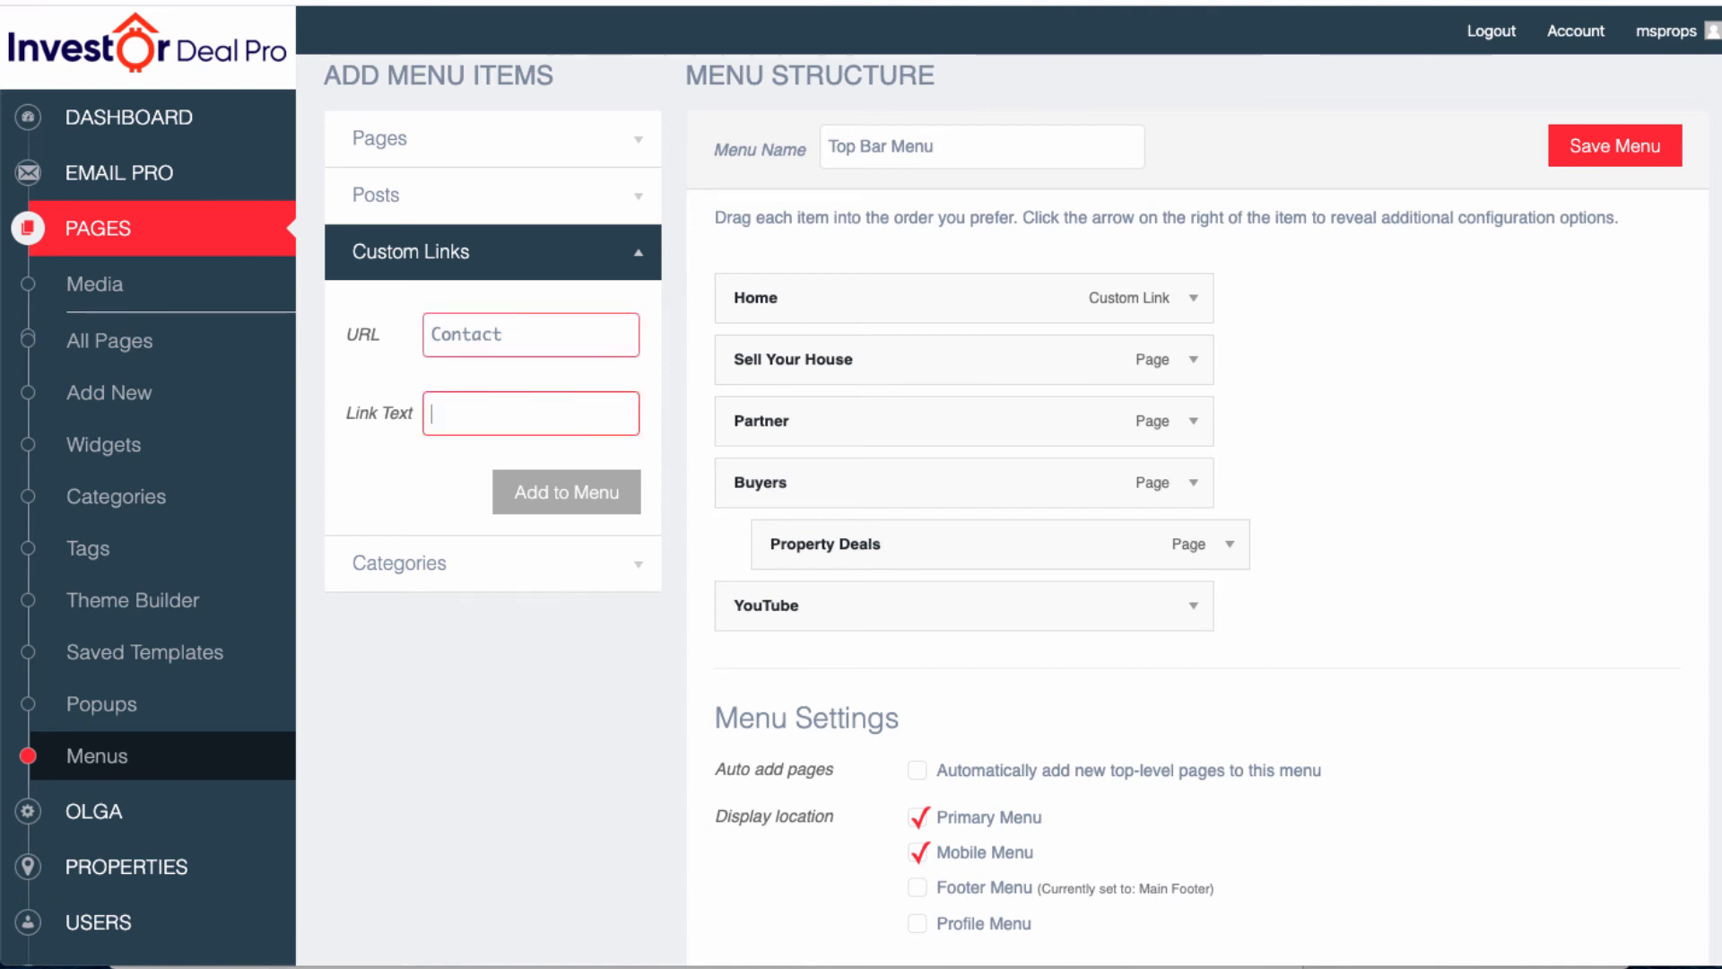
scroll(853, 205, up, 3)
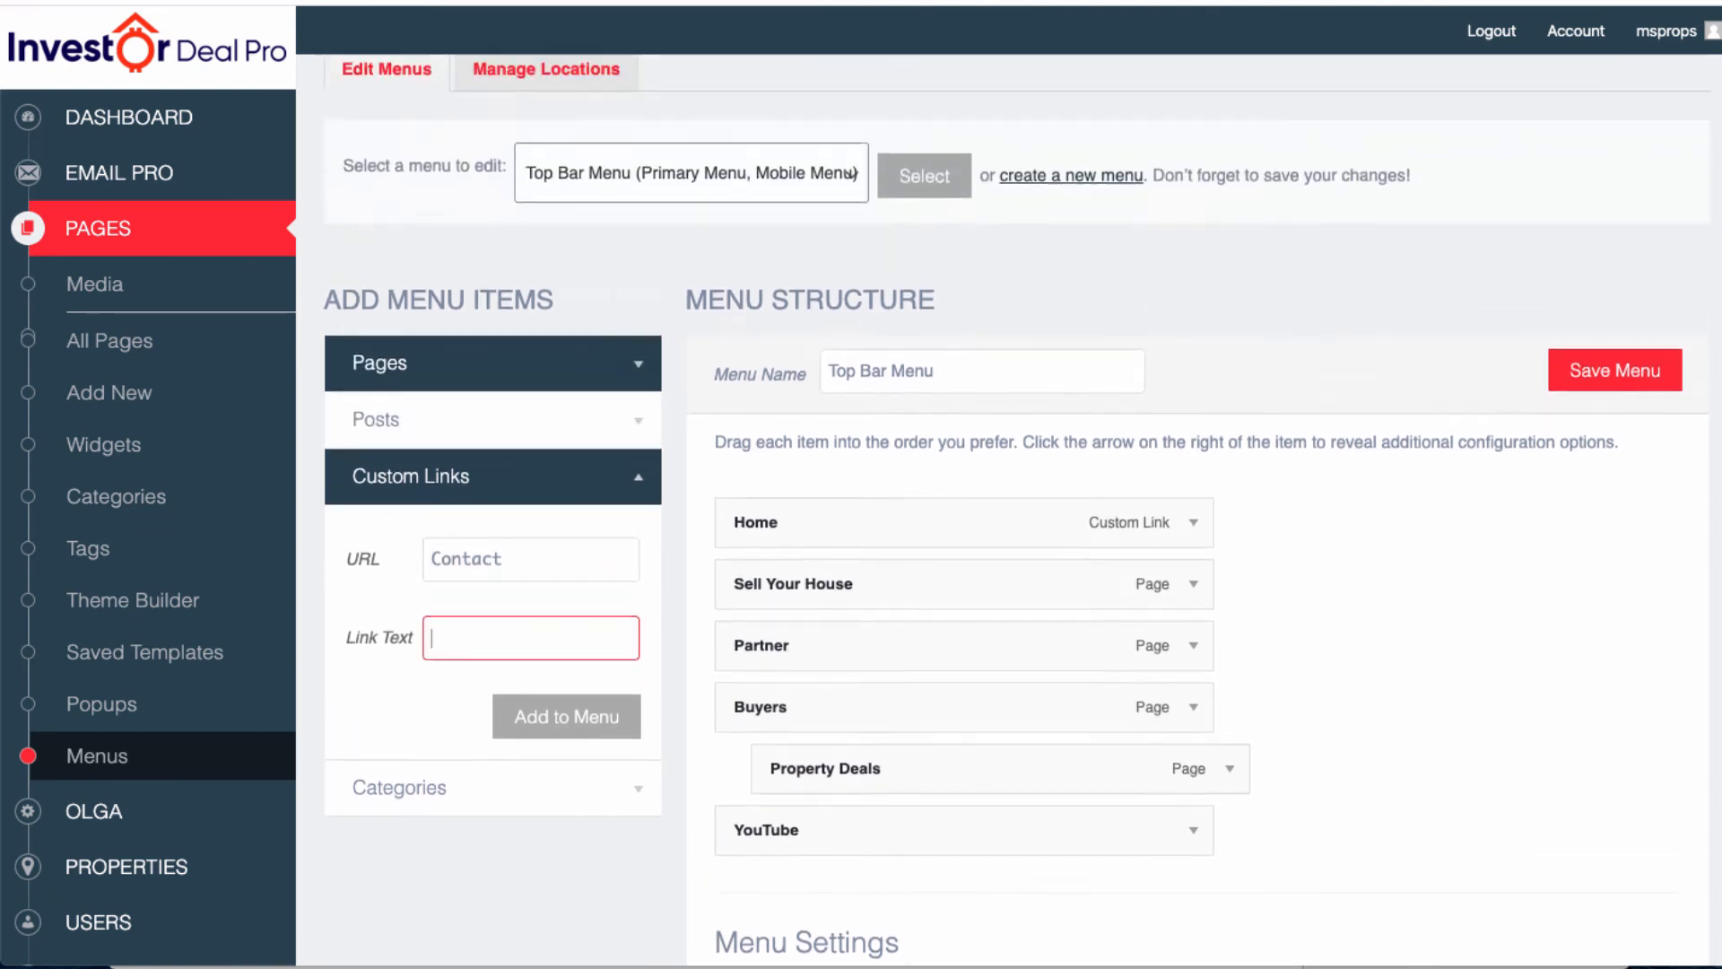
click(493, 395)
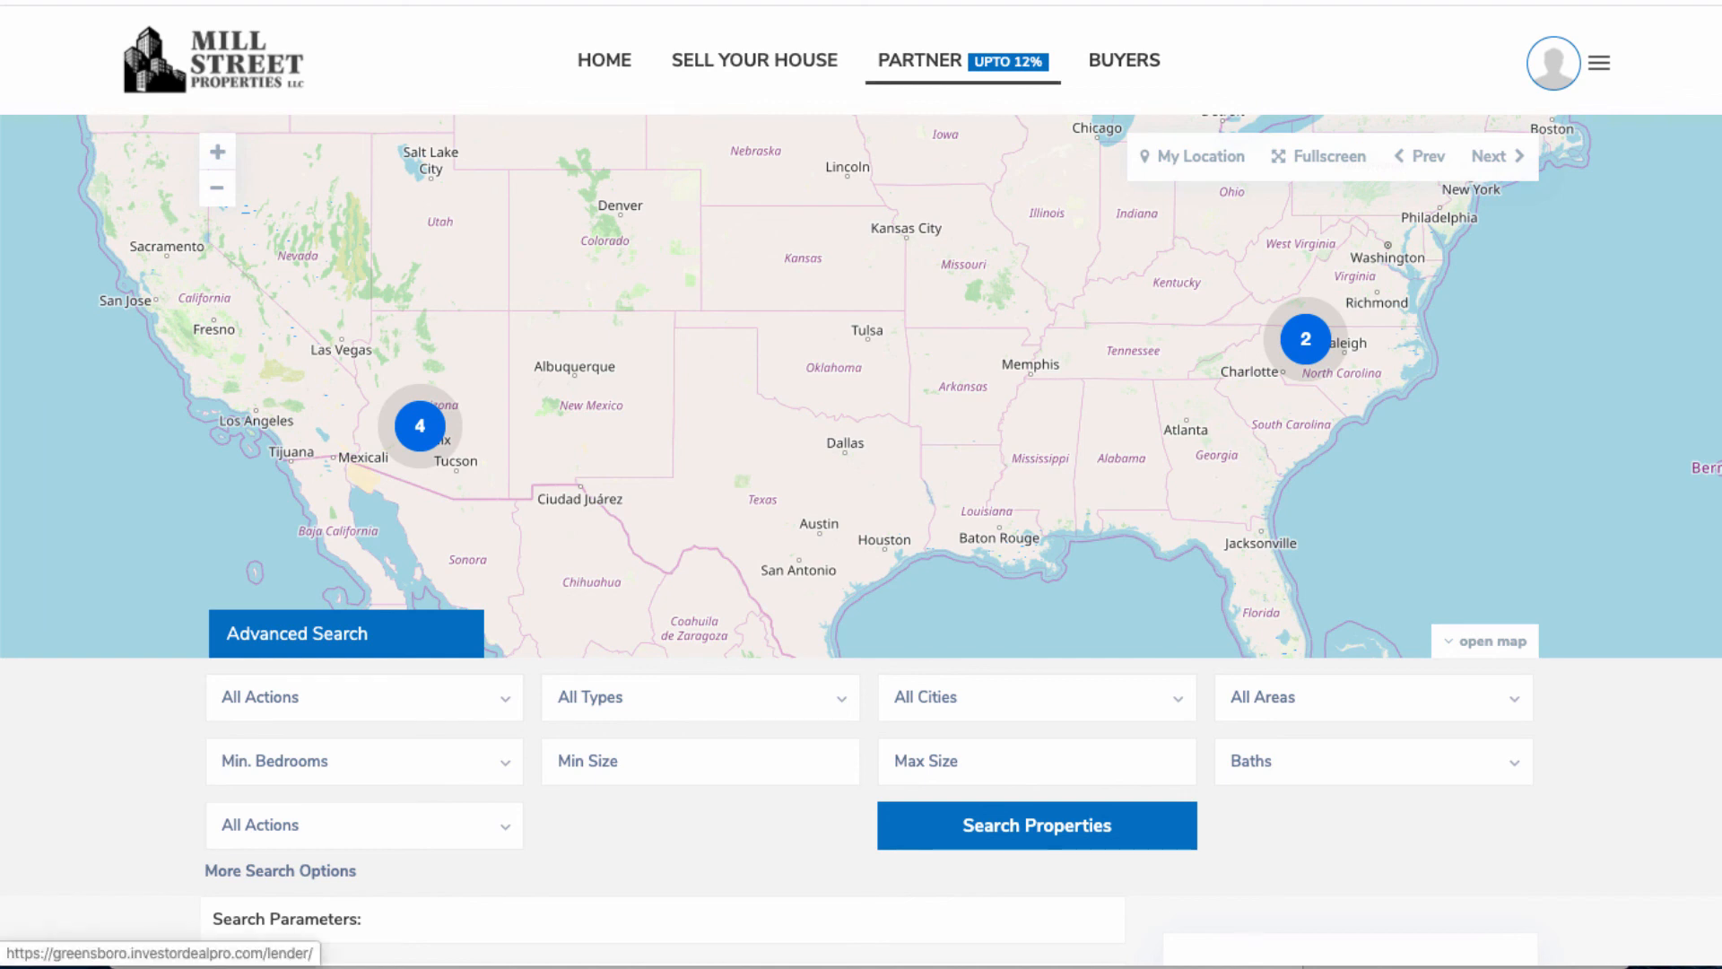
Check the Buyers submenu in the public website's header and the menu items in its footer.
mouse_move(1123, 61)
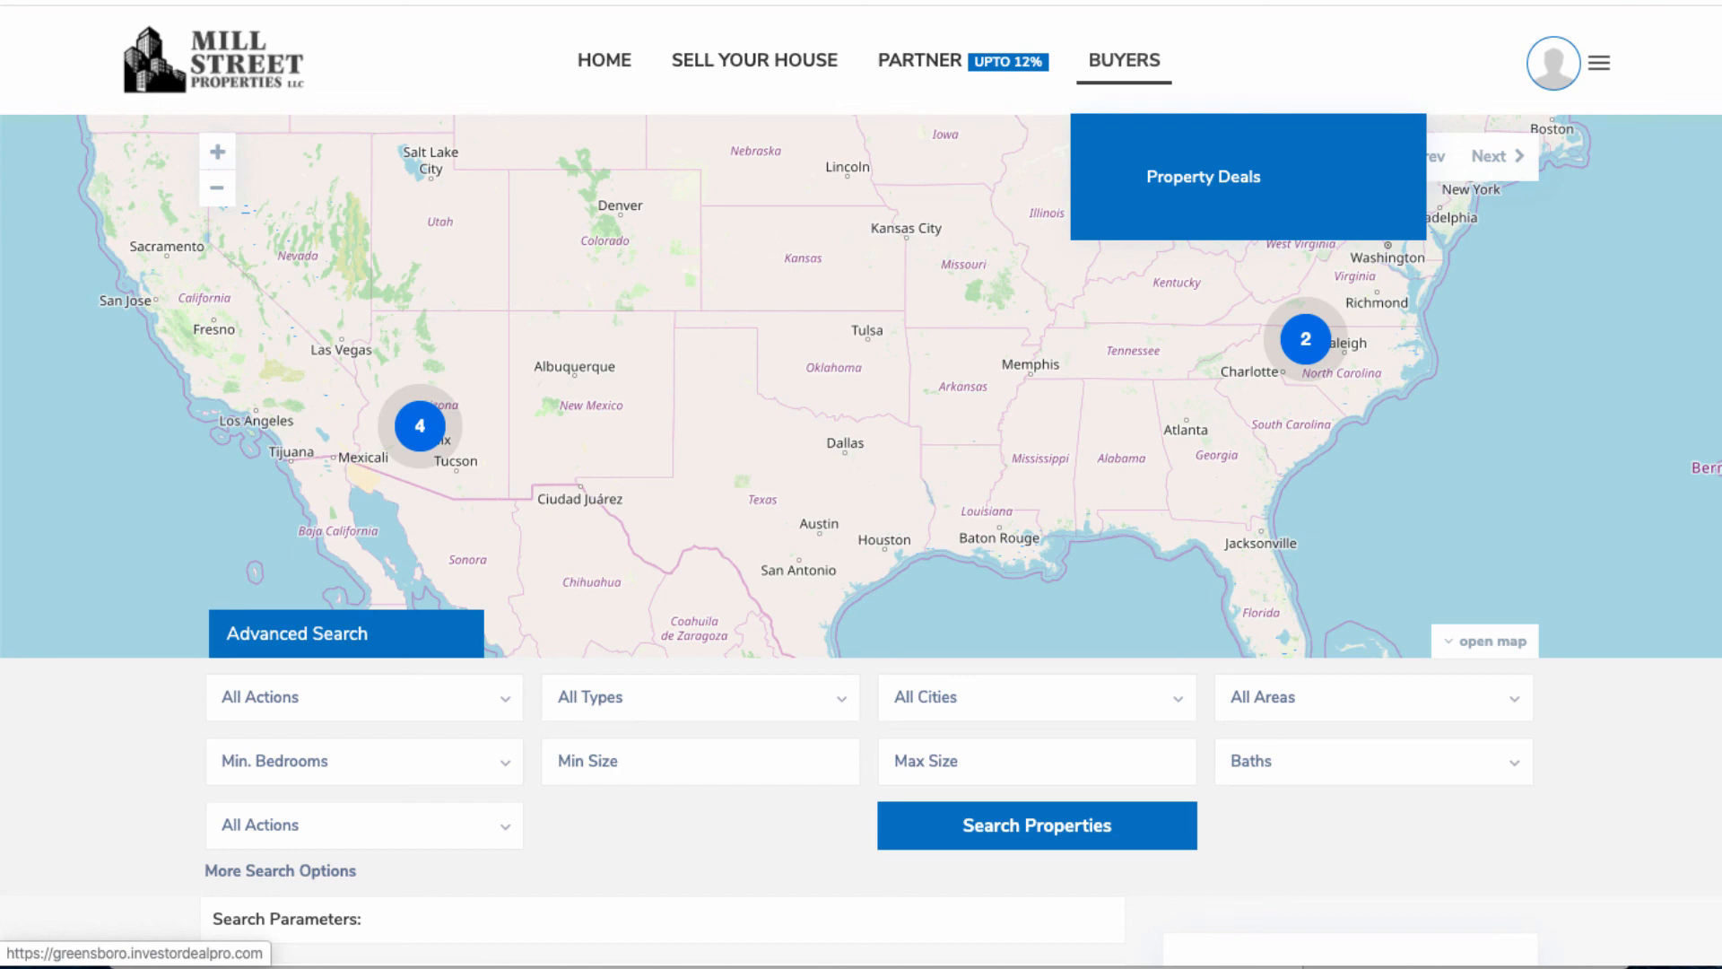
scroll(861, 538, down, 15)
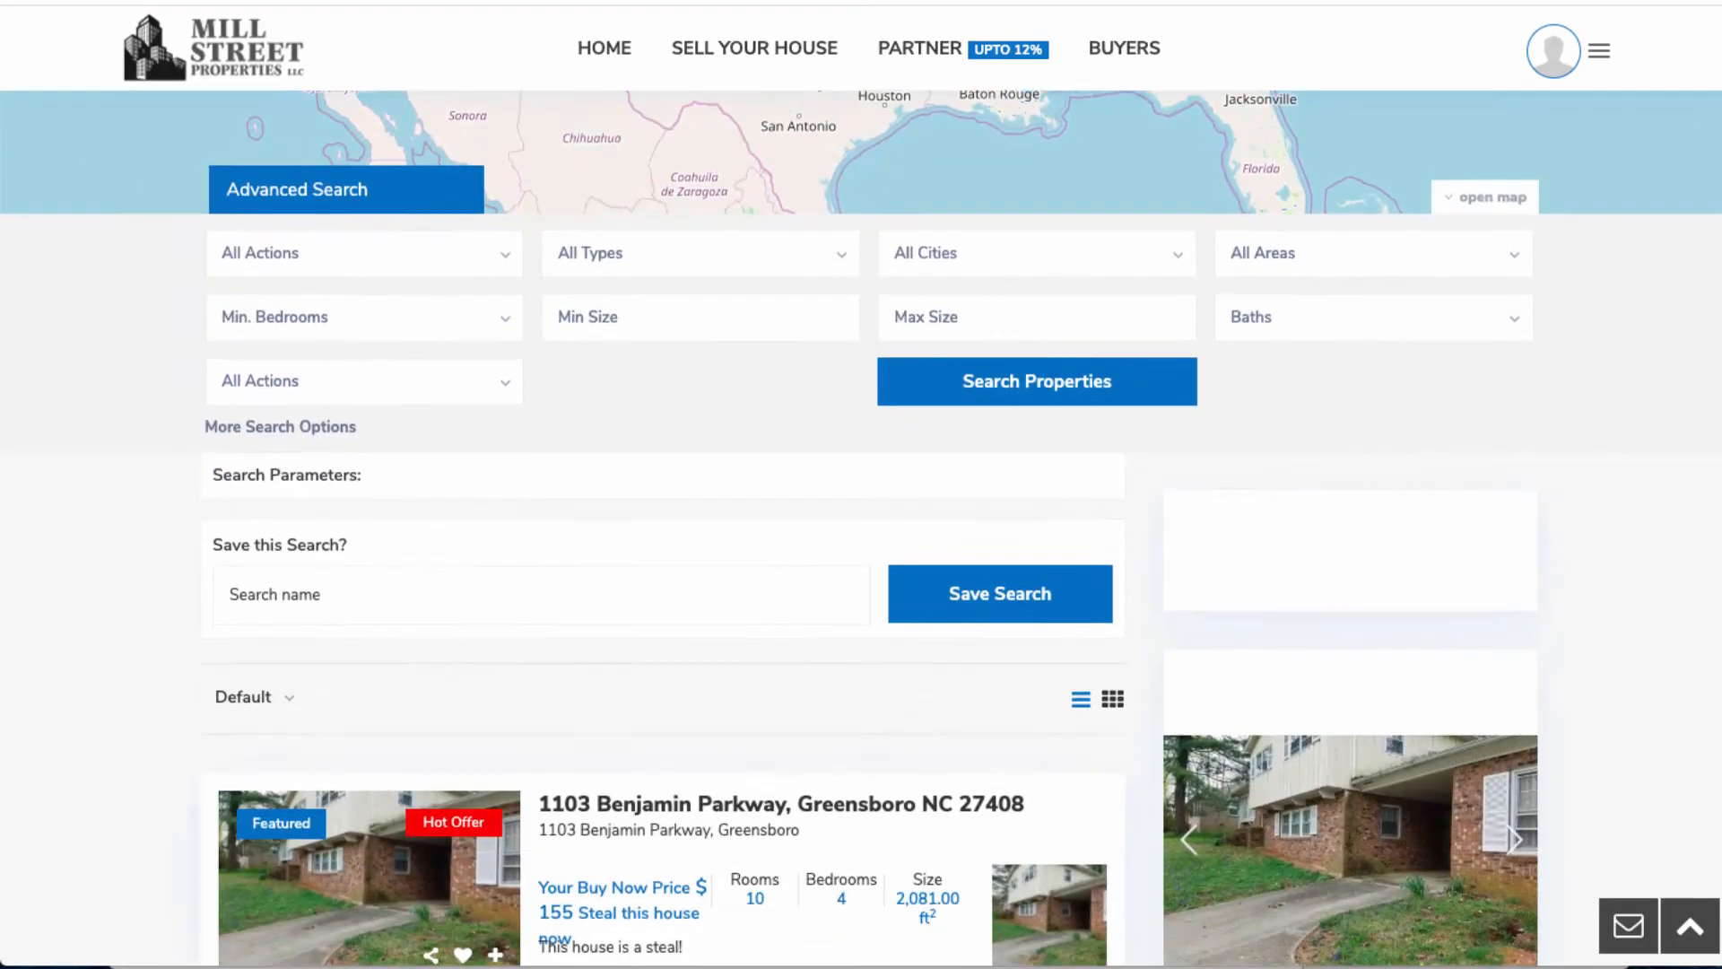
scroll(861, 538, down, 2)
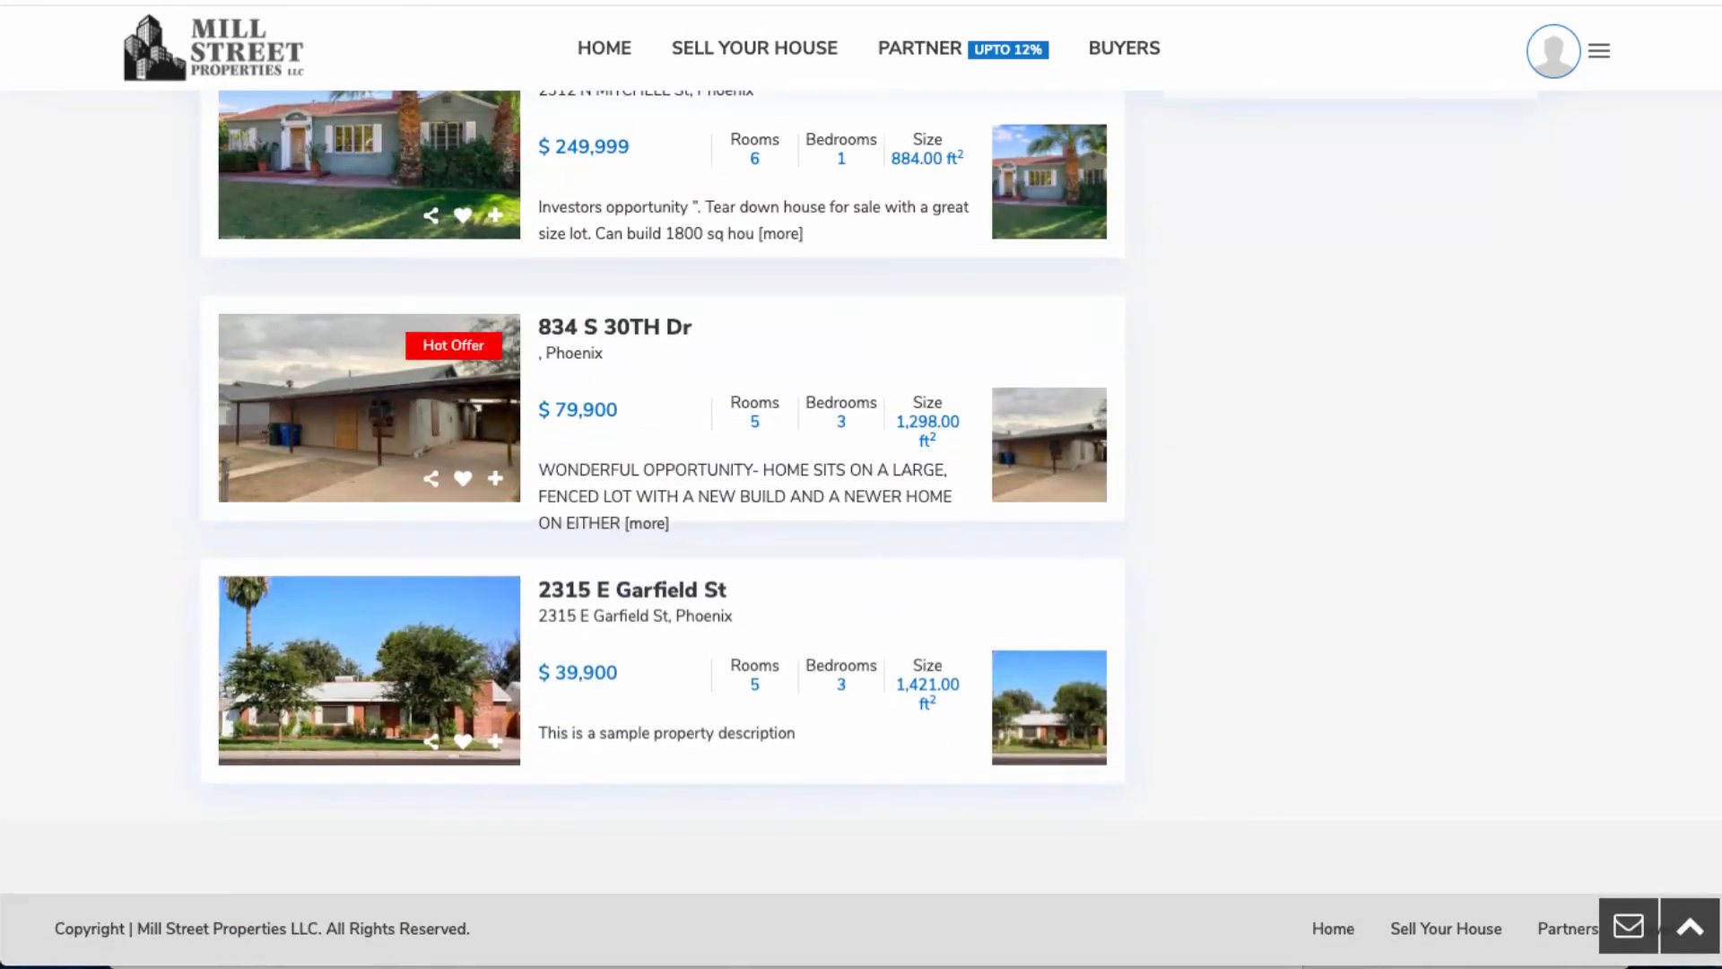
drag(1310, 929, 1507, 929)
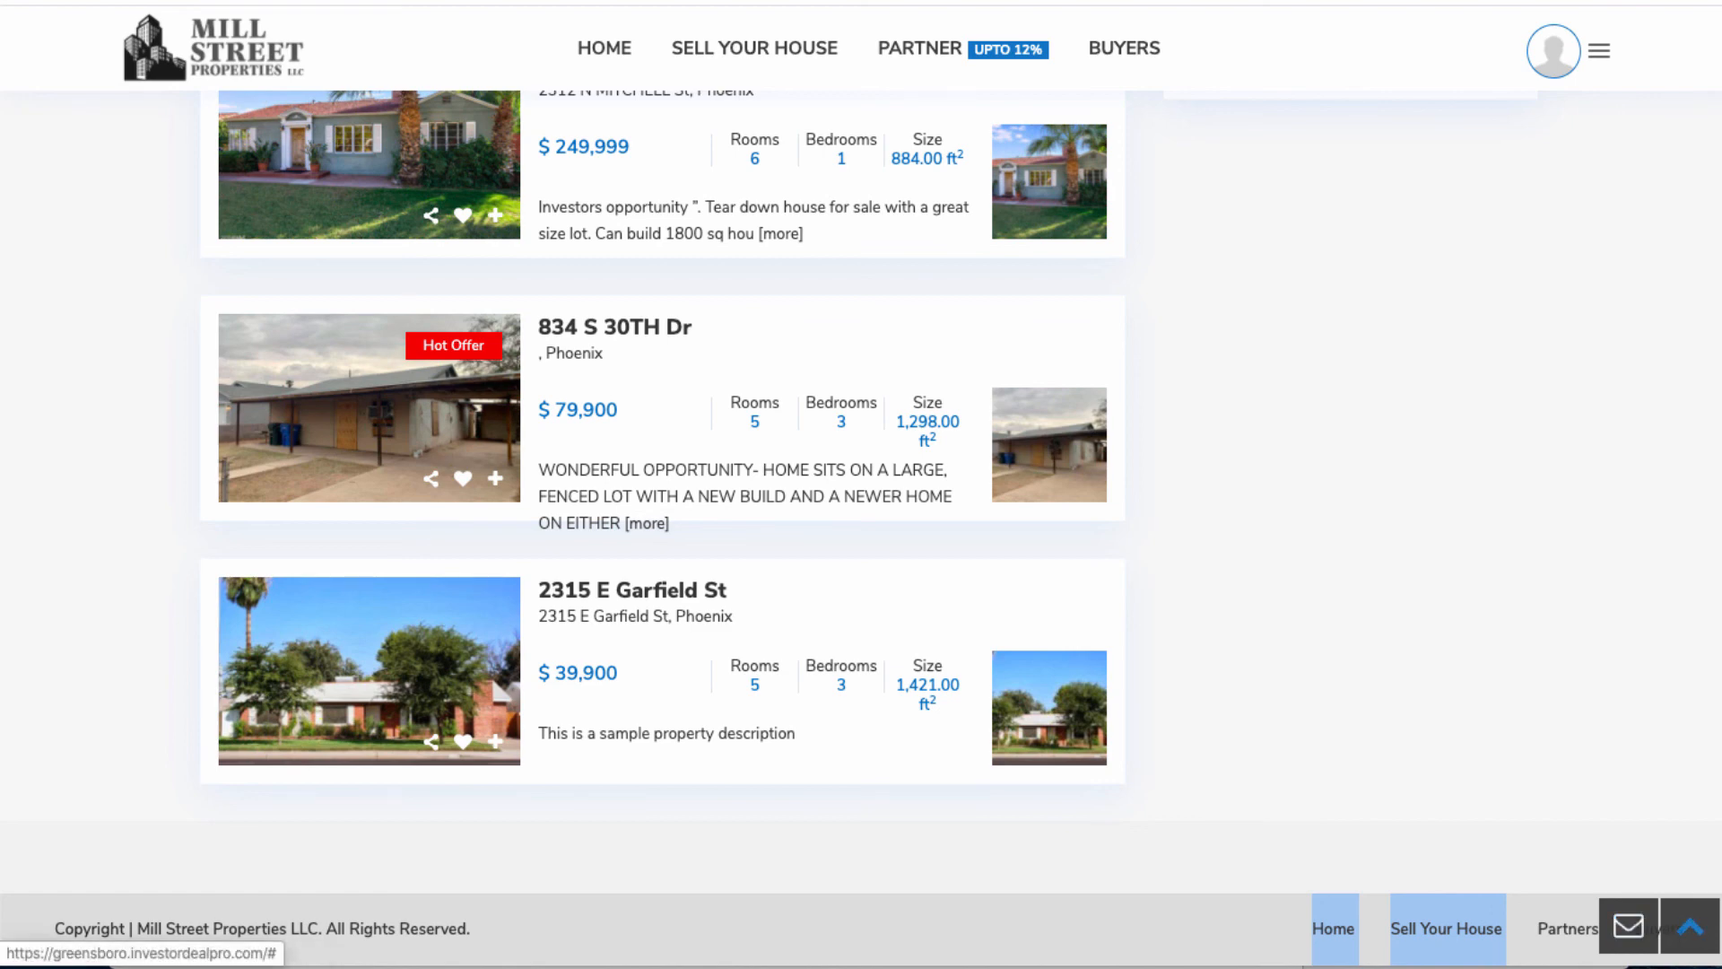
click(1690, 927)
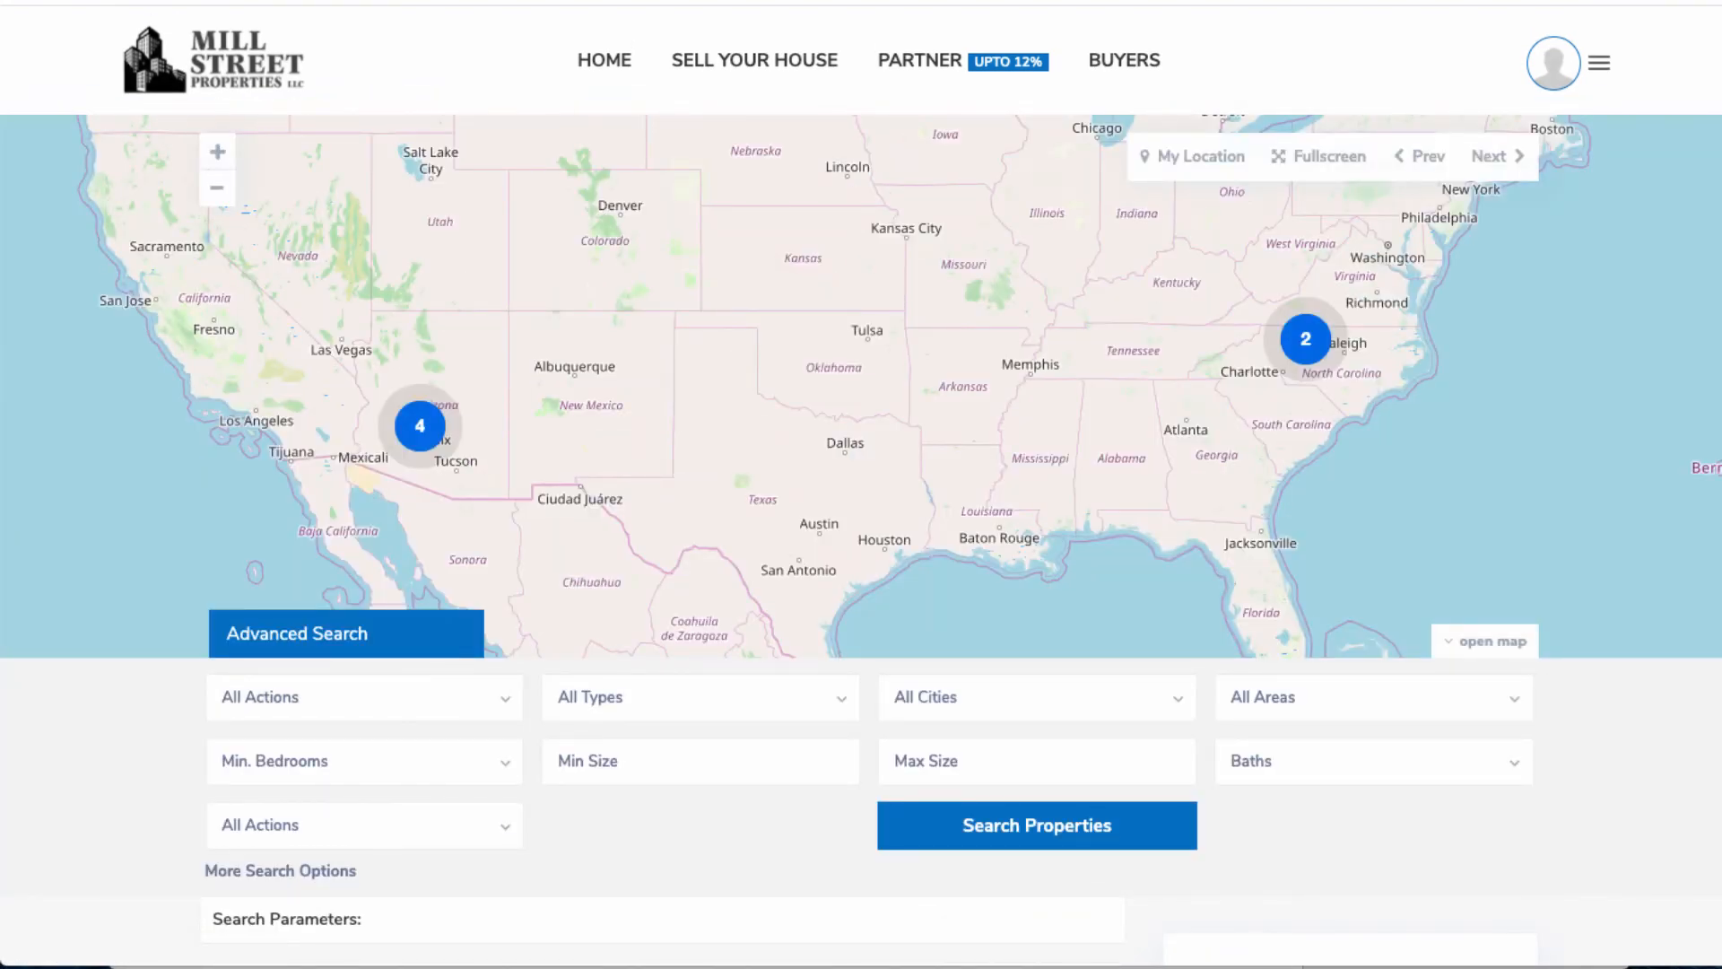
scroll(861, 538, down, 15)
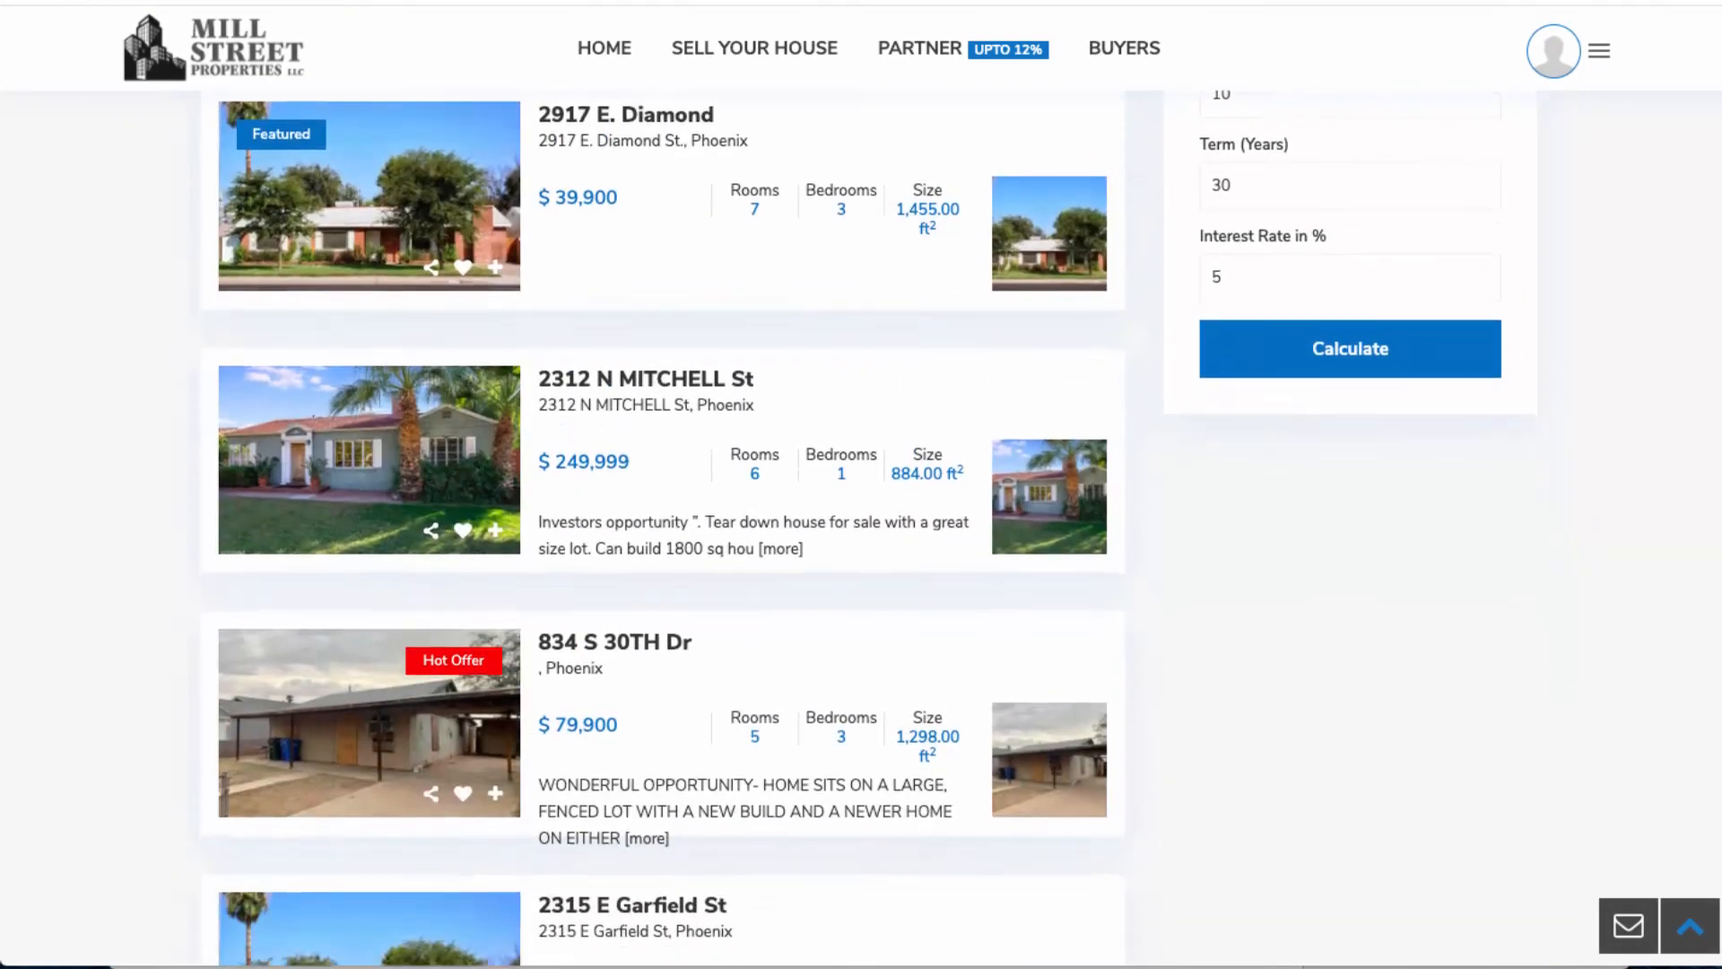